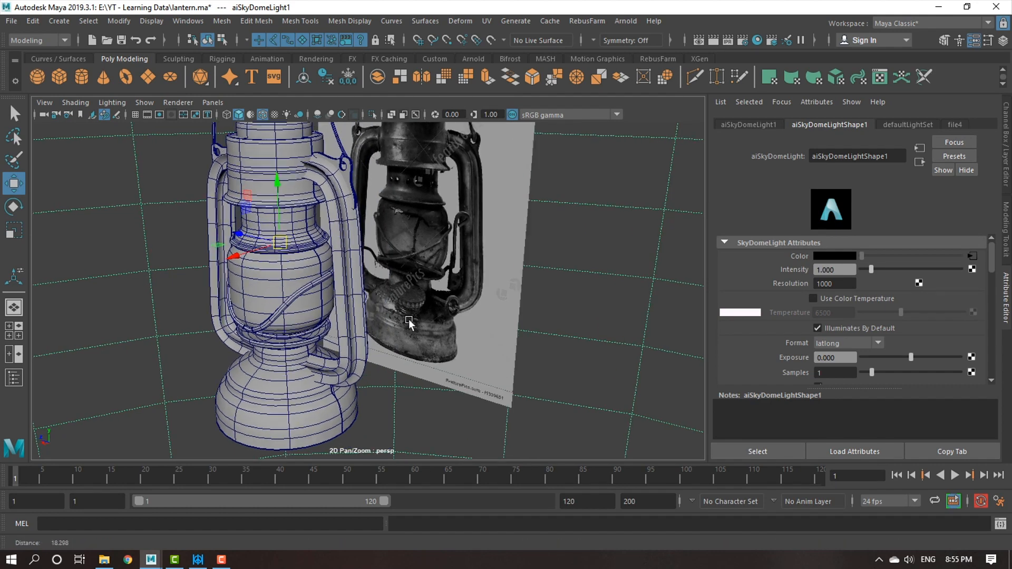
# Examine the fuel cap, side knob and base in the lantern reference photo beside the perspective model.
pyautogui.keyDown('alt'); pyautogui.moveTo(501, 346); pyautogui.dragTo(369, 349, button='middle'); pyautogui.keyUp('alt')
pyautogui.keyDown('alt'); pyautogui.moveTo(369, 350); pyautogui.dragTo(430, 380, button='right'); pyautogui.keyUp('alt')
pyautogui.keyDown('alt'); pyautogui.moveTo(430, 380); pyautogui.dragTo(423, 415, button='middle'); pyautogui.keyUp('alt')
pyautogui.keyDown('alt'); pyautogui.moveTo(422, 415); pyautogui.dragTo(391, 382, button='right'); pyautogui.keyUp('alt')
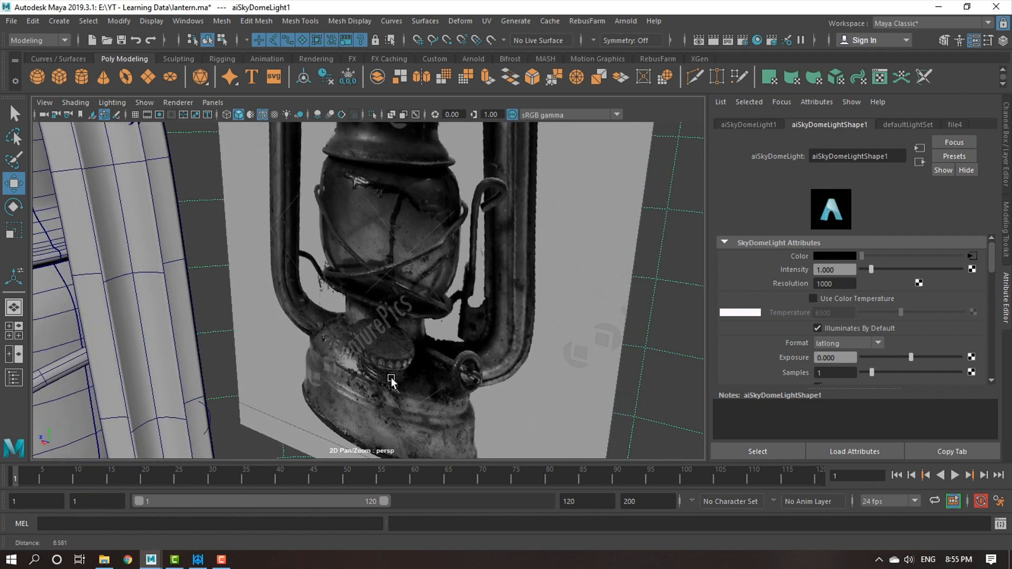
pyautogui.keyDown('alt'); pyautogui.moveTo(390, 382); pyautogui.dragTo(372, 337, button='middle'); pyautogui.keyUp('alt')
pyautogui.keyDown('alt'); pyautogui.moveTo(373, 337); pyautogui.dragTo(482, 428, button='right'); pyautogui.keyUp('alt')
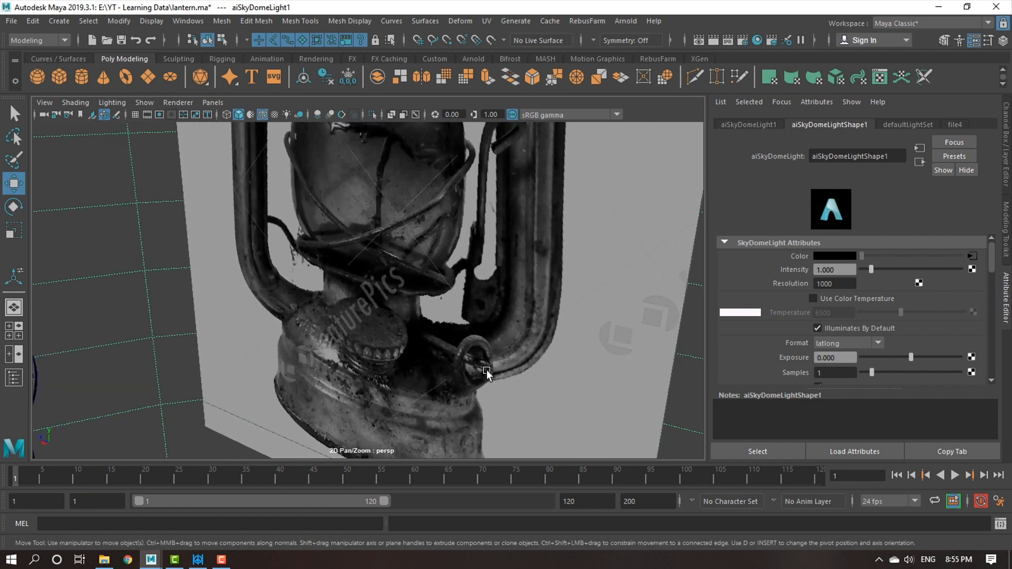
pyautogui.keyDown('alt'); pyautogui.moveTo(489, 381); pyautogui.dragTo(487, 414, button='right'); pyautogui.keyUp('alt')
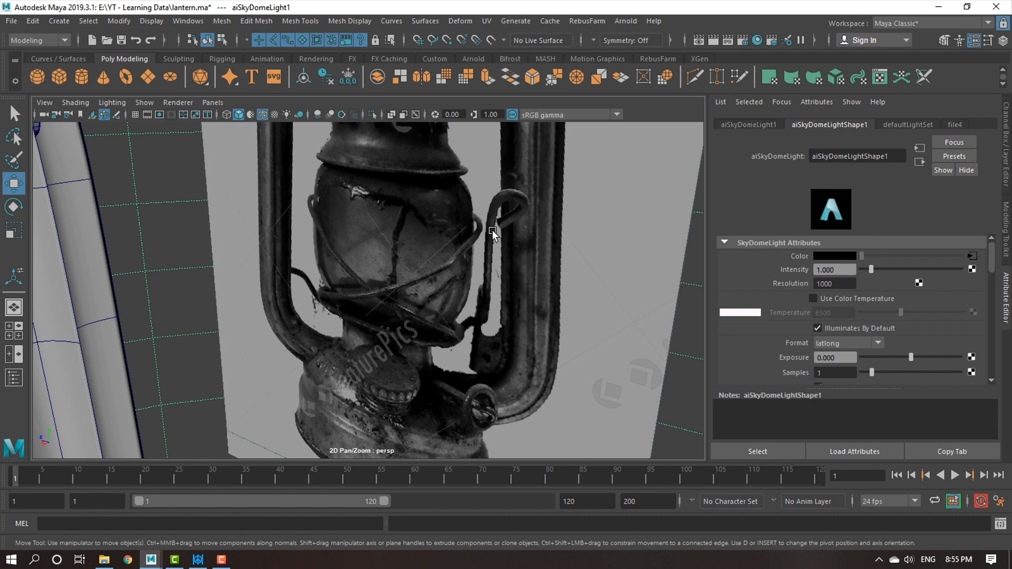
pyautogui.keyDown('alt'); pyautogui.moveTo(386, 336); pyautogui.dragTo(295, 306, button='right'); pyautogui.keyUp('alt')
pyautogui.keyDown('alt'); pyautogui.moveTo(295, 305); pyautogui.dragTo(447, 339, button='middle'); pyautogui.keyUp('alt')
pyautogui.keyDown('alt'); pyautogui.moveTo(447, 339); pyautogui.dragTo(377, 337, button='right'); pyautogui.keyUp('alt')
pyautogui.keyDown('alt'); pyautogui.moveTo(377, 337); pyautogui.dragTo(343, 404, button='middle'); pyautogui.keyUp('alt')
pyautogui.keyDown('alt'); pyautogui.moveTo(516, 375); pyautogui.dragTo(465, 353, button='right'); pyautogui.keyUp('alt')
pyautogui.keyDown('alt'); pyautogui.moveTo(464, 352); pyautogui.dragTo(459, 280, button='middle'); pyautogui.keyUp('alt')
pyautogui.keyDown('alt'); pyautogui.moveTo(459, 279); pyautogui.dragTo(585, 427, button='right'); pyautogui.keyUp('alt')
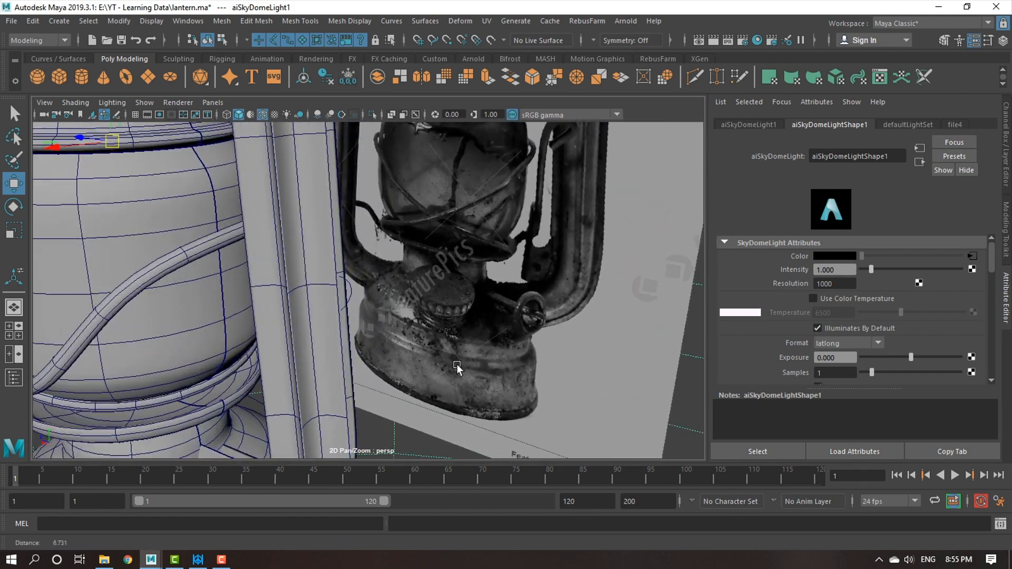
pyautogui.keyDown('alt'); pyautogui.moveTo(457, 368); pyautogui.dragTo(443, 290, button='middle'); pyautogui.keyUp('alt')
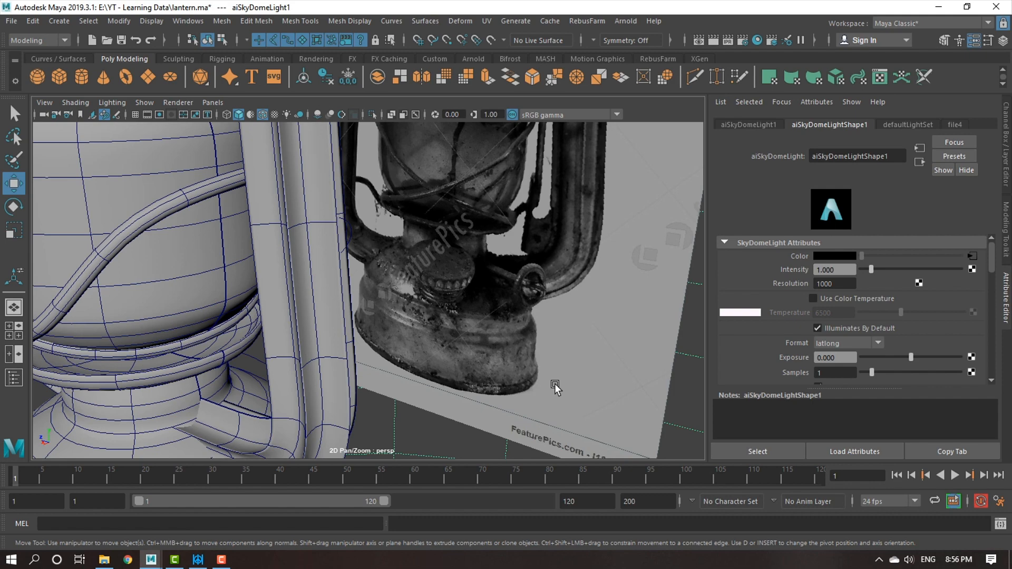
pyautogui.keyDown('alt'); pyautogui.moveTo(548, 383); pyautogui.dragTo(443, 366, button='right'); pyautogui.keyUp('alt')
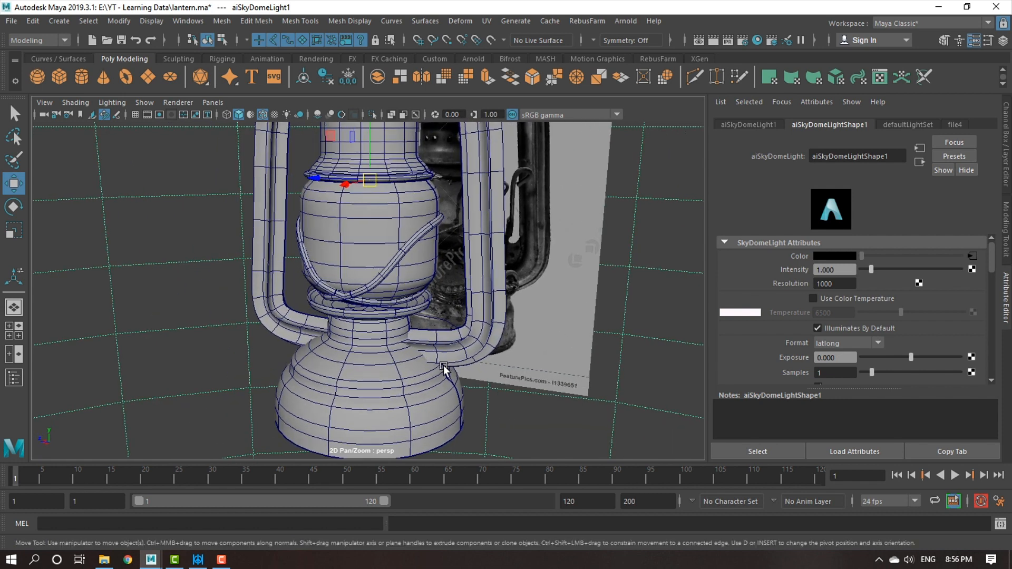
# Compare the fuel cap in the side-view reference with the matching area on the modeled lantern base.
pyautogui.press('space')
pyautogui.press('space')
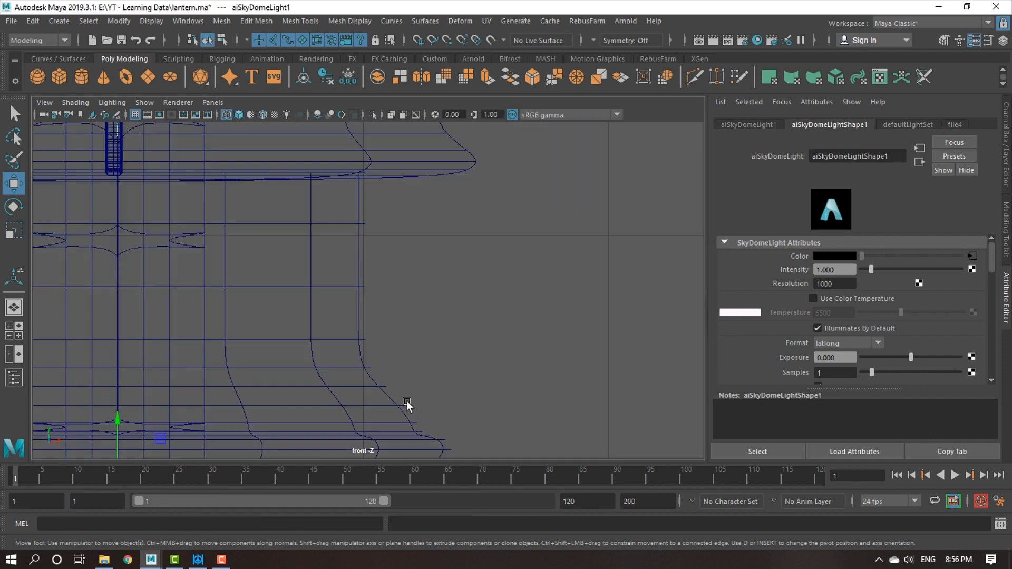
pyautogui.press('space')
pyautogui.press('space')
pyautogui.keyDown('alt'); pyautogui.moveTo(546, 380); pyautogui.dragTo(349, 324, button='right'); pyautogui.keyUp('alt')
pyautogui.keyDown('alt'); pyautogui.moveTo(349, 323); pyautogui.dragTo(345, 247, button='middle'); pyautogui.keyUp('alt')
pyautogui.keyDown('alt'); pyautogui.moveTo(345, 246); pyautogui.dragTo(595, 422, button='right'); pyautogui.keyUp('alt')
pyautogui.keyDown('alt'); pyautogui.moveTo(343, 346); pyautogui.dragTo(402, 295, button='middle'); pyautogui.keyUp('alt')
pyautogui.keyDown('alt'); pyautogui.moveTo(402, 295); pyautogui.dragTo(415, 396, button='right'); pyautogui.keyUp('alt')
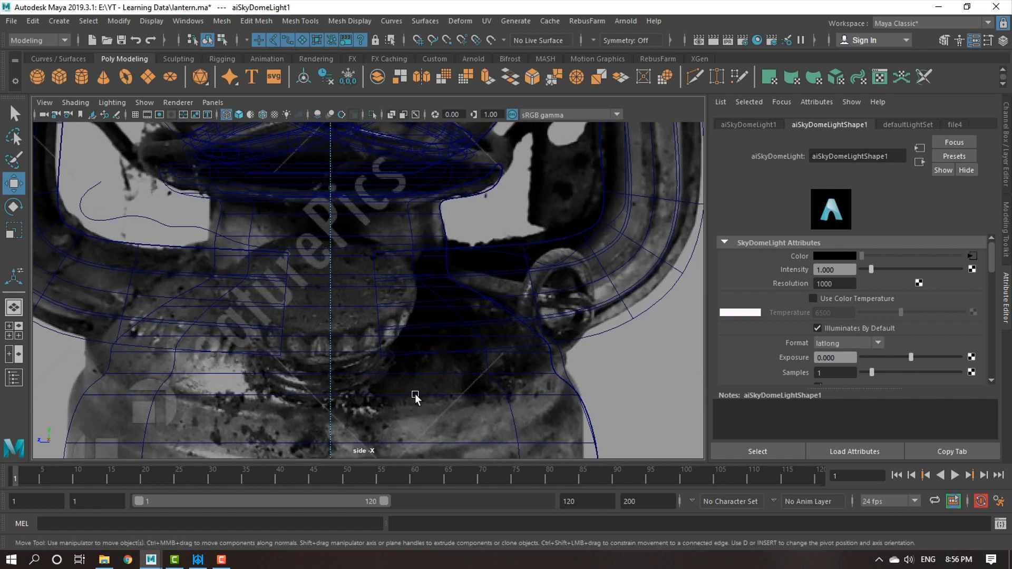
pyautogui.keyDown('alt'); pyautogui.moveTo(383, 393); pyautogui.dragTo(388, 371, button='middle'); pyautogui.keyUp('alt')
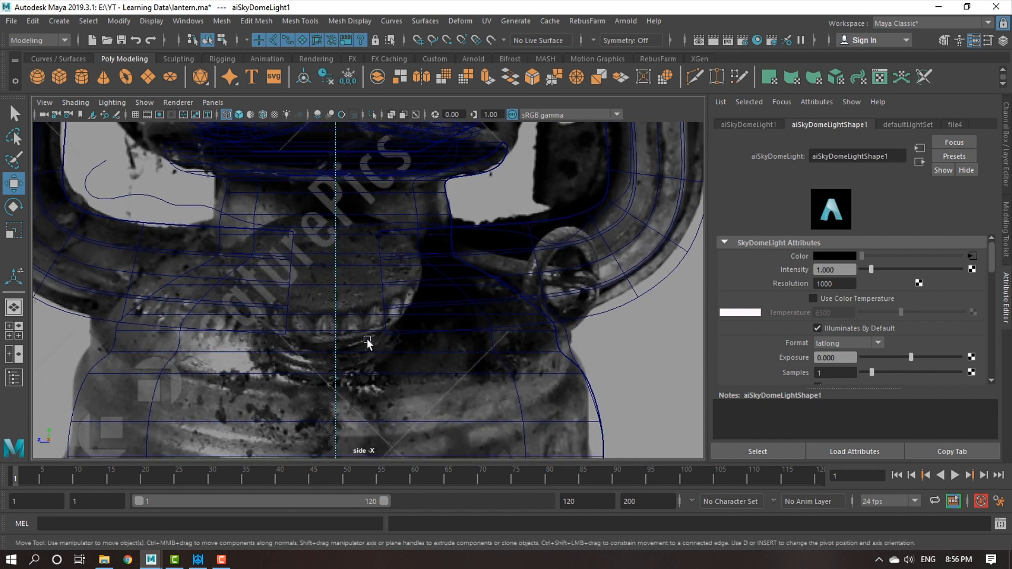
pyautogui.press('space')
pyautogui.press('space')
pyautogui.keyDown('alt'); pyautogui.moveTo(431, 307); pyautogui.dragTo(435, 230, button='middle'); pyautogui.keyUp('alt')
pyautogui.keyDown('alt'); pyautogui.moveTo(435, 230); pyautogui.dragTo(439, 323, button='right'); pyautogui.keyUp('alt')
pyautogui.keyDown('alt'); pyautogui.moveTo(439, 323); pyautogui.dragTo(311, 285); pyautogui.keyUp('alt')
pyautogui.keyDown('alt'); pyautogui.moveTo(311, 284); pyautogui.dragTo(351, 309, button='middle'); pyautogui.keyUp('alt')
pyautogui.keyDown('alt'); pyautogui.moveTo(351, 309); pyautogui.dragTo(334, 318, button='right'); pyautogui.keyUp('alt')
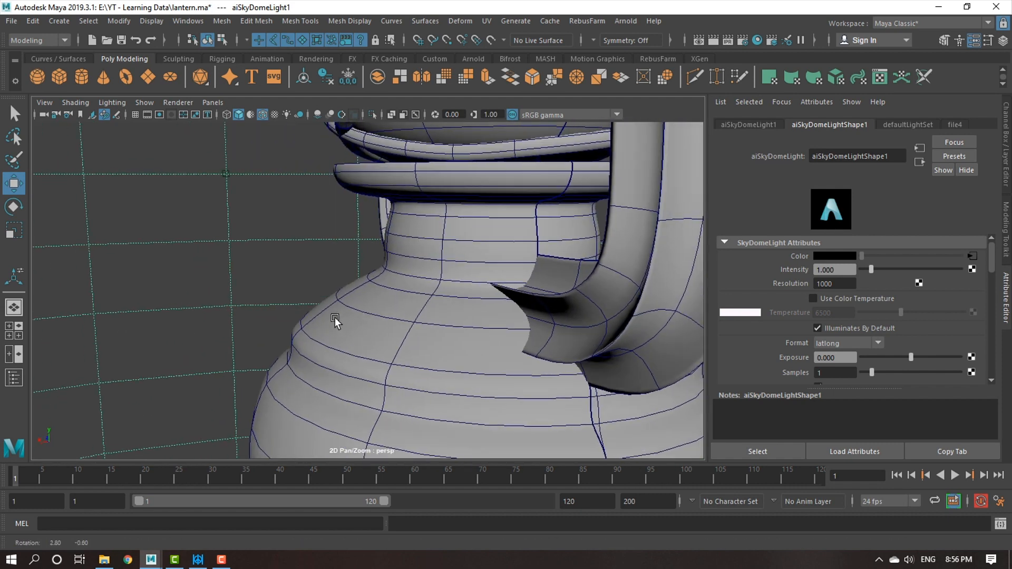
pyautogui.keyDown('alt'); pyautogui.moveTo(334, 317); pyautogui.dragTo(322, 316); pyautogui.keyUp('alt')
# In the front view, draw a zigzag thread profile upward with the CV Curve tool in empty space beside the lantern.
pyautogui.press('space')
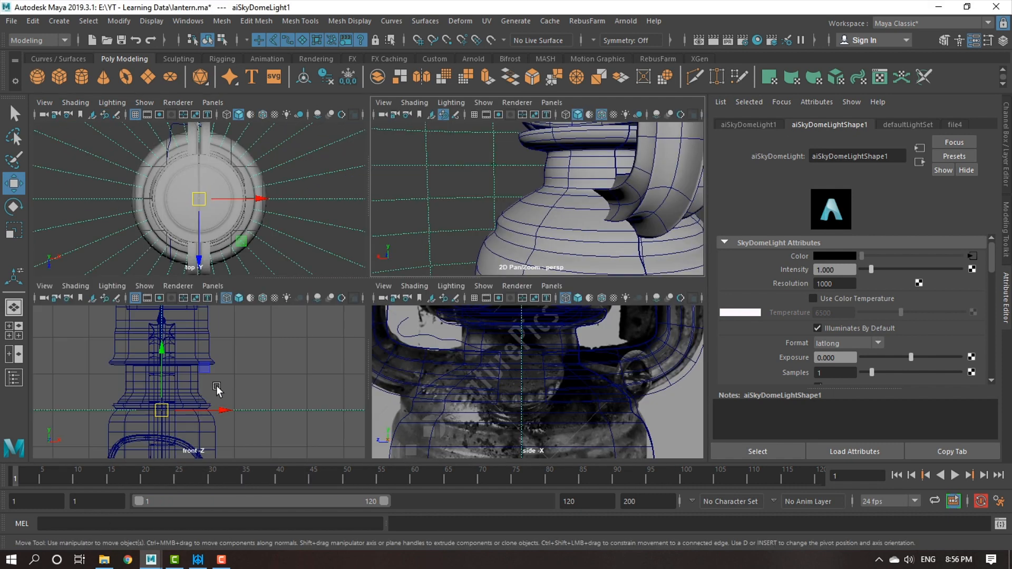
pyautogui.press('space')
pyautogui.keyDown('alt'); pyautogui.moveTo(419, 418); pyautogui.dragTo(391, 277, button='right'); pyautogui.keyUp('alt')
pyautogui.keyDown('alt'); pyautogui.moveTo(390, 277); pyautogui.dragTo(346, 125, button='middle'); pyautogui.keyUp('alt')
pyautogui.keyDown('alt'); pyautogui.moveTo(345, 125); pyautogui.dragTo(507, 407, button='right'); pyautogui.keyUp('alt')
pyautogui.keyDown('alt'); pyautogui.moveTo(461, 380); pyautogui.dragTo(488, 426, button='middle'); pyautogui.keyUp('alt')
pyautogui.keyDown('alt'); pyautogui.moveTo(488, 425); pyautogui.dragTo(488, 369, button='right'); pyautogui.keyUp('alt')
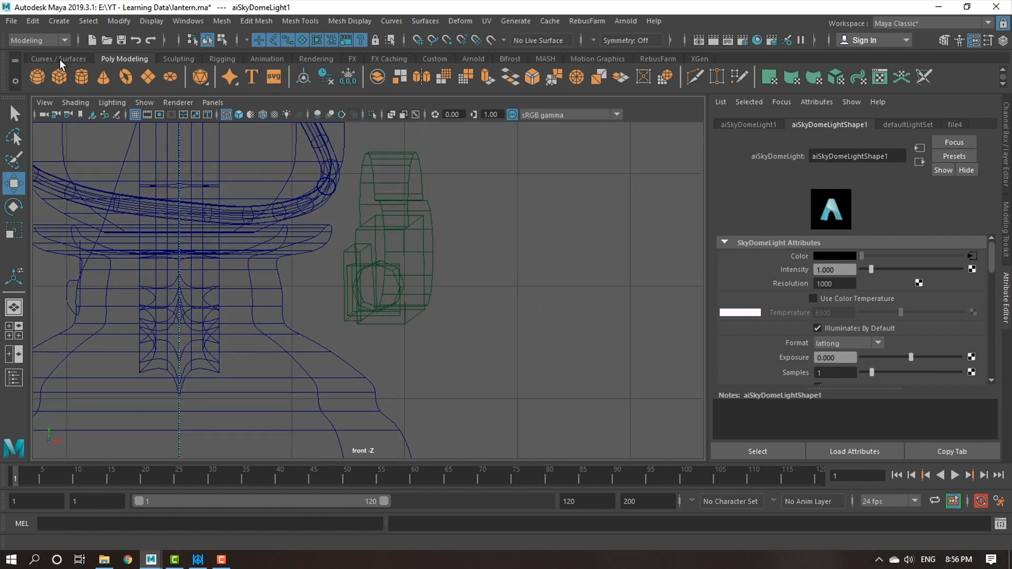
pyautogui.click(62, 20)
pyautogui.moveTo(115, 115)
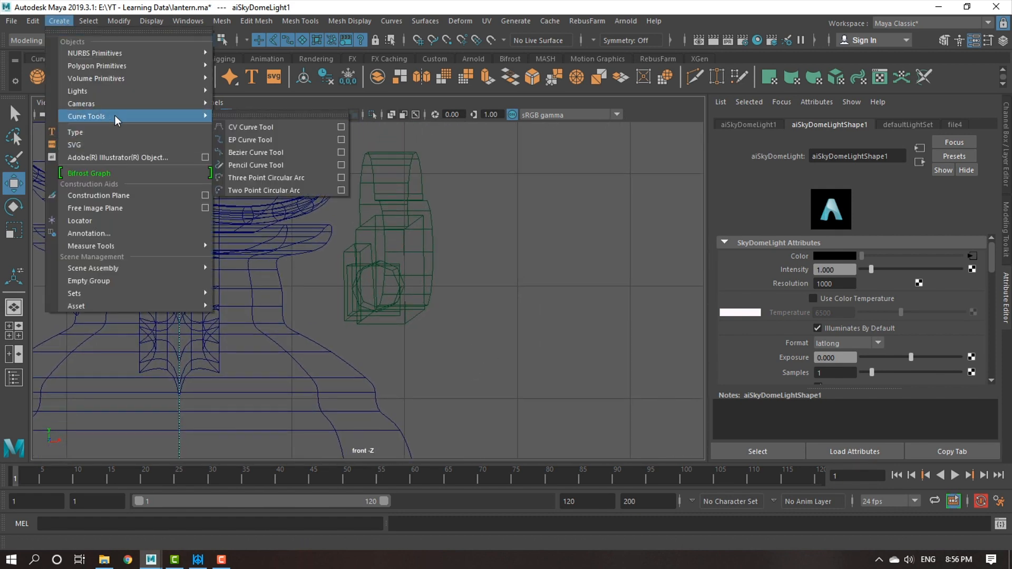
pyautogui.click(254, 130)
pyautogui.keyDown('alt'); pyautogui.moveTo(477, 318); pyautogui.dragTo(378, 309, button='middle'); pyautogui.keyUp('alt')
pyautogui.keyDown('alt'); pyautogui.moveTo(435, 364); pyautogui.dragTo(447, 390, button='right'); pyautogui.keyUp('alt')
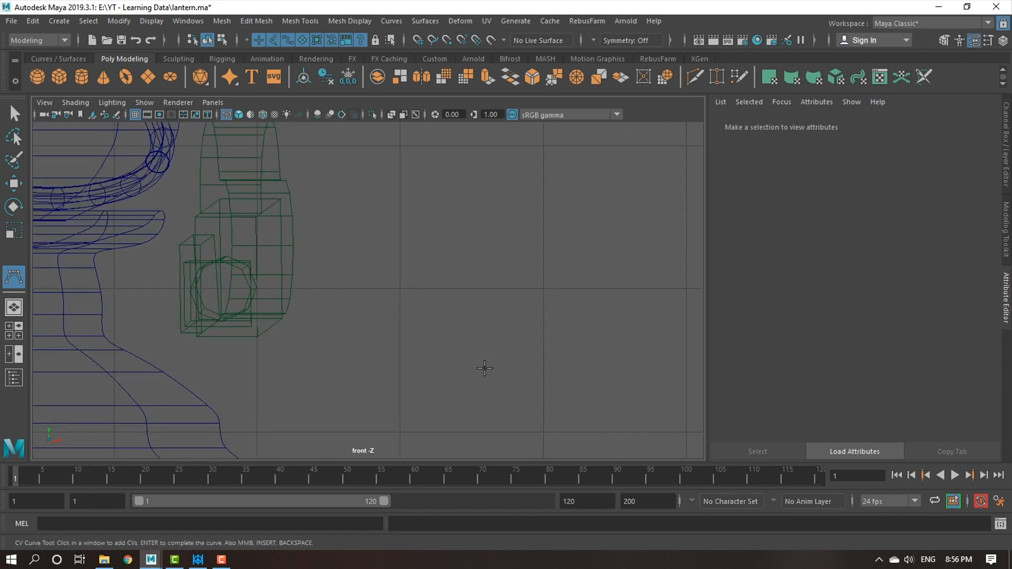
pyautogui.click(485, 368)
pyautogui.click(494, 360)
pyautogui.click(483, 349)
pyautogui.click(494, 337)
pyautogui.click(490, 331)
pyautogui.click(482, 327)
pyautogui.click(487, 320)
pyautogui.click(494, 316)
pyautogui.click(488, 310)
pyautogui.click(481, 307)
pyautogui.click(490, 300)
pyautogui.click(493, 294)
pyautogui.click(484, 289)
pyautogui.click(489, 284)
pyautogui.click(486, 280)
pyautogui.click(494, 275)
pyautogui.click(490, 271)
pyautogui.click(481, 265)
pyautogui.click(485, 259)
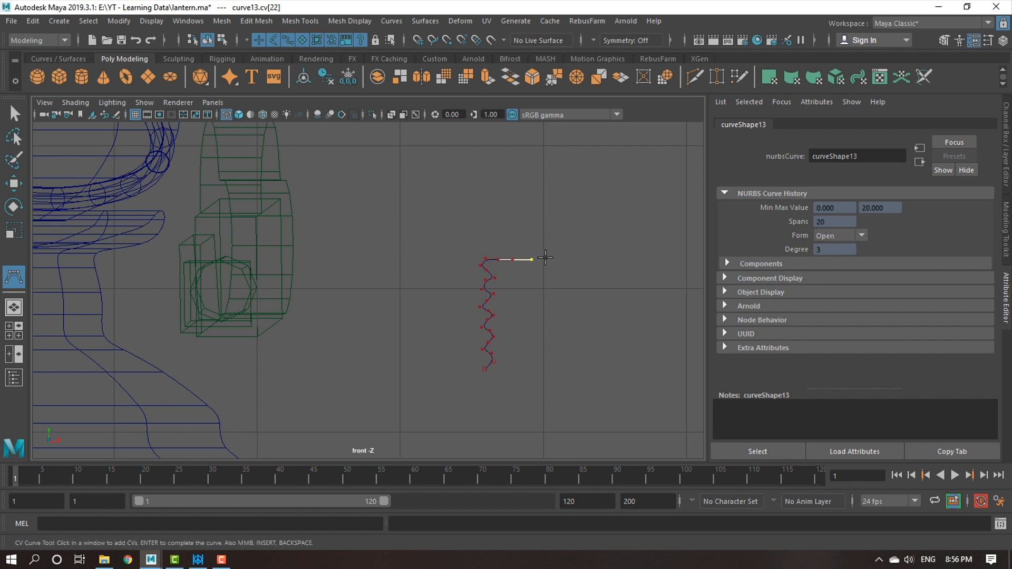
# Continue the curve around the cap's outer rim and straight back across its top, and complete the curve.
pyautogui.click(545, 241)
pyautogui.click(456, 240)
pyautogui.click(421, 240)
pyautogui.press('w')
# Align the outer peak control vertices of the zigzag thread vertically by scaling them to 0 along X.
pyautogui.scroll(6, 583, 327)
pyautogui.keyDown('alt'); pyautogui.moveTo(586, 330); pyautogui.dragTo(406, 341); pyautogui.keyUp('alt')
pyautogui.scroll(3, 497, 375)
pyautogui.keyDown('alt'); pyautogui.moveTo(424, 283); pyautogui.dragTo(473, 248, button='middle'); pyautogui.keyUp('alt')
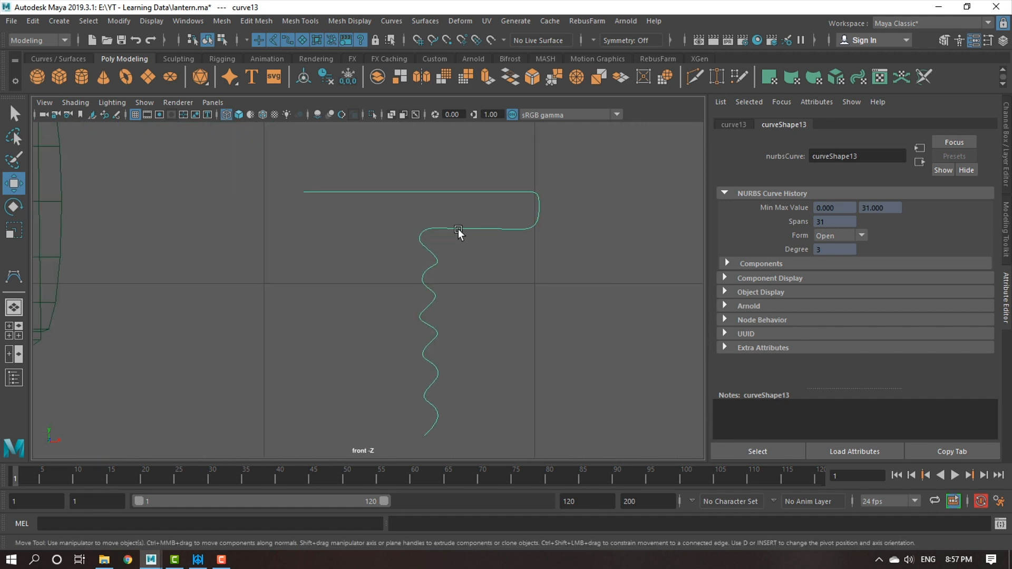
pyautogui.rightClick(458, 229)
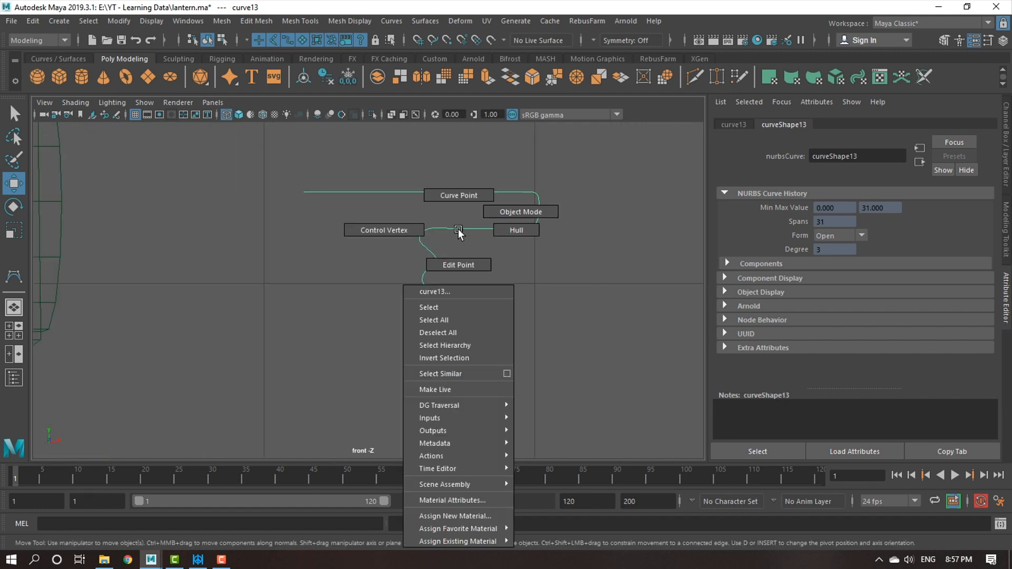
pyautogui.click(396, 230)
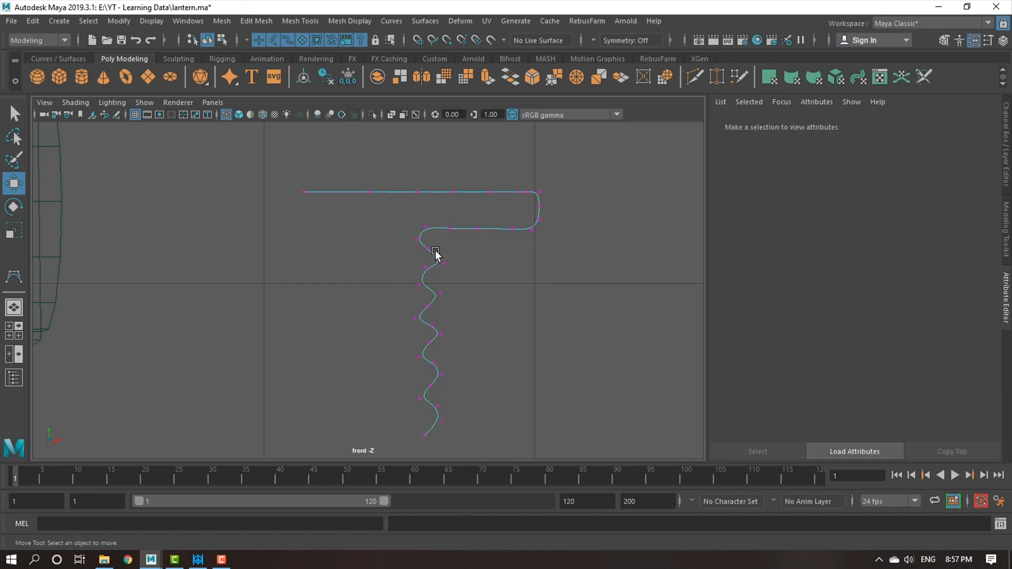
pyautogui.moveTo(438, 243); pyautogui.dragTo(507, 453)
pyautogui.moveTo(480, 256); pyautogui.dragTo(446, 434)
pyautogui.press('e')
pyautogui.press('w')
pyautogui.scroll(1, 455, 426)
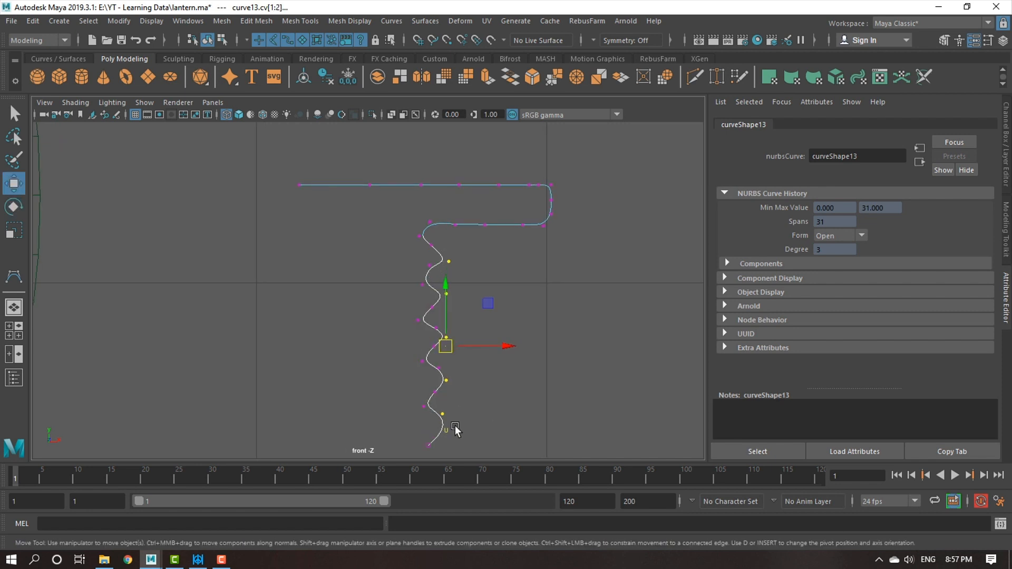
pyautogui.click(444, 415)
pyautogui.moveTo(498, 255); pyautogui.dragTo(444, 442)
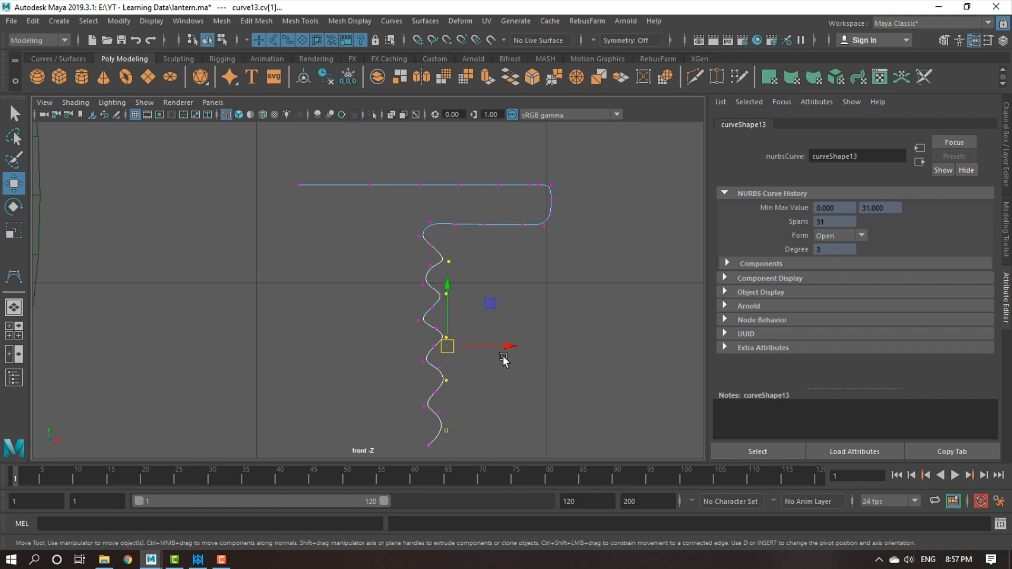
pyautogui.press('r')
pyautogui.moveTo(505, 348); pyautogui.dragTo(316, 350)
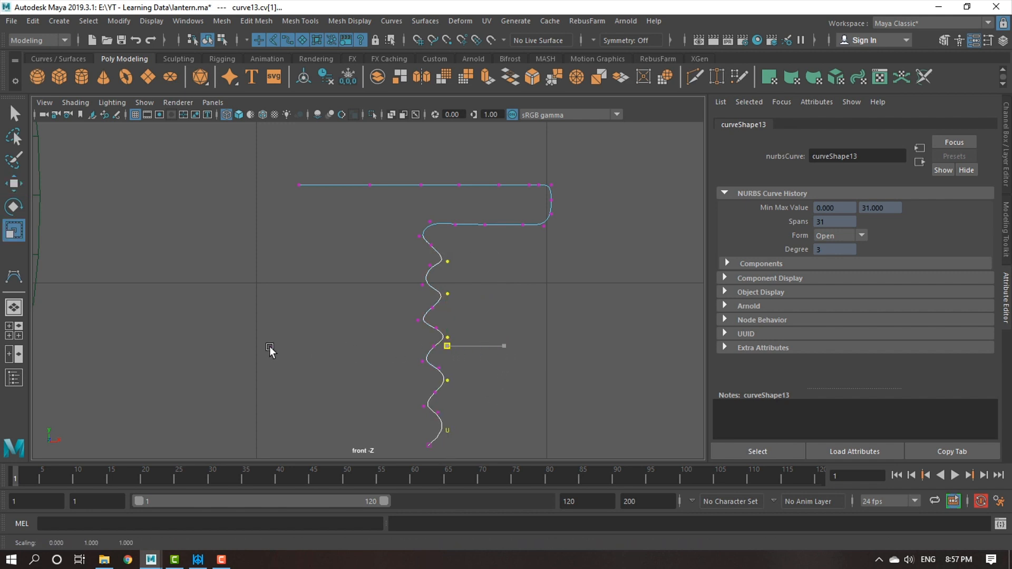
# Align the inner valley control vertices of the zigzag thread vertically by scaling them along X.
pyautogui.press('w')
pyautogui.moveTo(371, 211); pyautogui.dragTo(429, 446)
pyautogui.press('r')
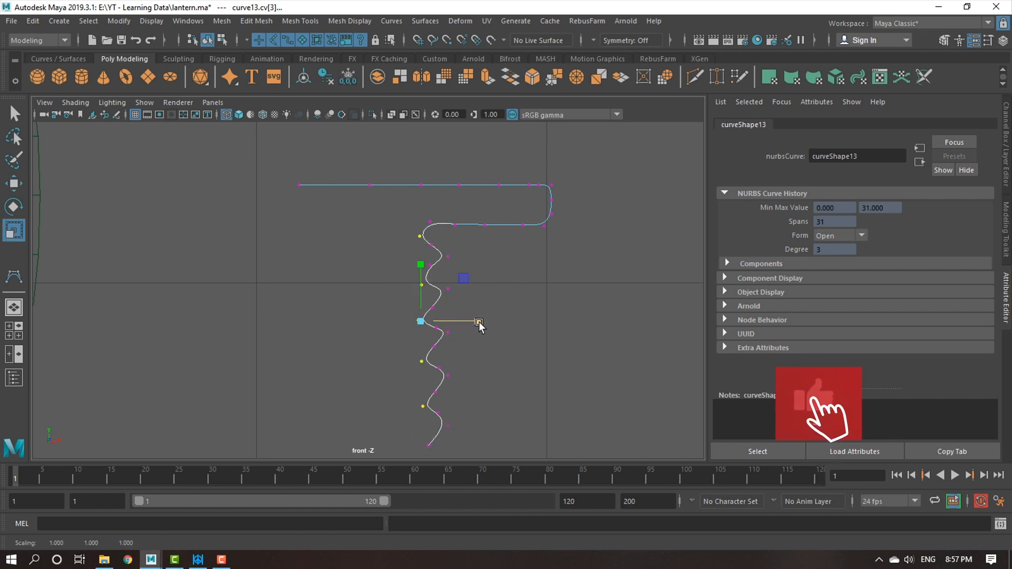
# Reposition the intermediate control vertices between the thread's peaks and valleys to even out the zigzag.
pyautogui.press('w')
pyautogui.scroll(2, 448, 285)
pyautogui.click(448, 261)
pyautogui.moveTo(447, 248); pyautogui.dragTo(447, 244)
pyautogui.click(436, 283)
pyautogui.click(444, 235)
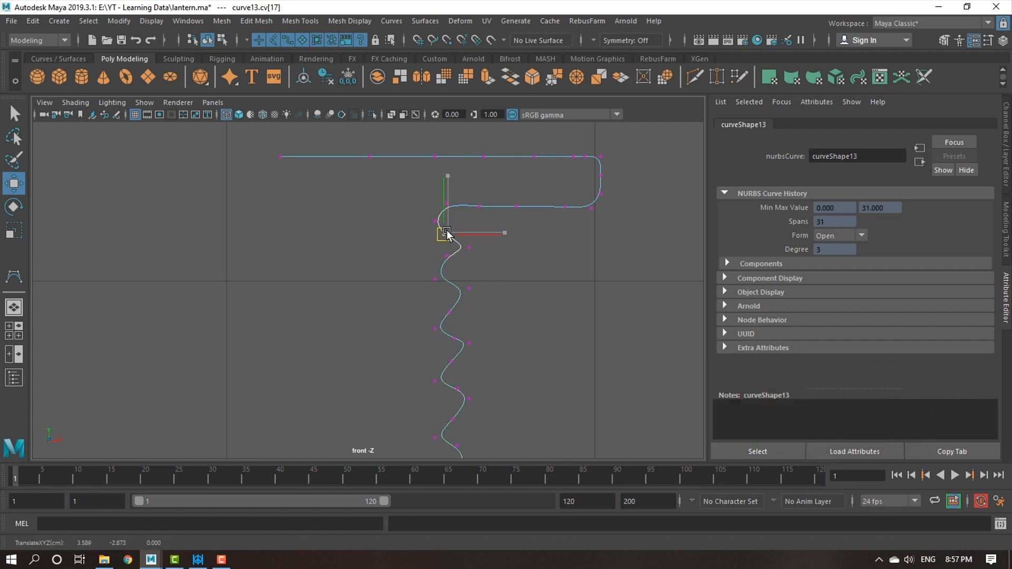
pyautogui.click(446, 253)
pyautogui.click(445, 312)
pyautogui.moveTo(448, 333); pyautogui.dragTo(459, 345)
pyautogui.moveTo(455, 340); pyautogui.dragTo(445, 342)
pyautogui.moveTo(449, 369); pyautogui.dragTo(455, 360)
pyautogui.moveTo(452, 362); pyautogui.dragTo(447, 362)
pyautogui.moveTo(455, 381); pyautogui.dragTo(461, 394)
pyautogui.moveTo(458, 391); pyautogui.dragTo(451, 389)
pyautogui.keyDown('alt'); pyautogui.moveTo(452, 390); pyautogui.dragTo(446, 375, button='middle'); pyautogui.keyUp('alt')
pyautogui.moveTo(435, 292)
pyautogui.mouseDown()
pyautogui.moveTo(445, 304)
pyautogui.moveTo(441, 290)
pyautogui.moveTo(434, 319)
pyautogui.moveTo(429, 288)
pyautogui.mouseUp()
pyautogui.moveTo(434, 320); pyautogui.dragTo(446, 336)
pyautogui.moveTo(441, 327); pyautogui.dragTo(440, 319)
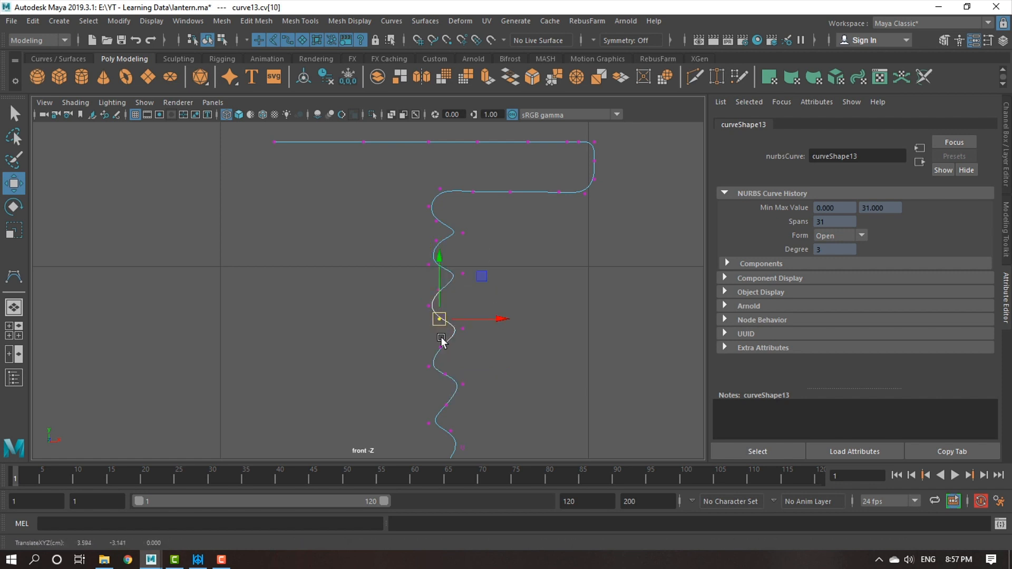
pyautogui.moveTo(430, 213); pyautogui.dragTo(443, 226)
pyautogui.moveTo(436, 218); pyautogui.dragTo(429, 201)
# Flatten the control vertices of the horizontal run just above the thread by scaling them along Y.
pyautogui.keyDown('alt'); pyautogui.moveTo(486, 244); pyautogui.dragTo(461, 290, button='middle'); pyautogui.keyUp('alt')
pyautogui.scroll(2, 423, 229)
pyautogui.moveTo(412, 219); pyautogui.dragTo(588, 251)
pyautogui.press('r')
pyautogui.moveTo(500, 179); pyautogui.dragTo(571, 386)
pyautogui.keyDown('alt'); pyautogui.moveTo(600, 263); pyautogui.dragTo(566, 302, button='middle'); pyautogui.keyUp('alt')
pyautogui.scroll(2, 566, 302)
# Reposition the control vertices around the rounded outer end of the cap profile to refine its corners.
pyautogui.press('w')
pyautogui.moveTo(398, 175); pyautogui.dragTo(558, 210)
pyautogui.hotkey('ctrl', 'z')
pyautogui.moveTo(522, 191); pyautogui.dragTo(573, 220)
pyautogui.keyDown('alt'); pyautogui.moveTo(585, 231); pyautogui.dragTo(419, 269, button='middle'); pyautogui.keyUp('alt')
pyautogui.keyDown('alt'); pyautogui.moveTo(434, 277); pyautogui.dragTo(654, 342, button='right'); pyautogui.keyUp('alt')
pyautogui.keyDown('alt'); pyautogui.moveTo(413, 206); pyautogui.dragTo(436, 205, button='right'); pyautogui.keyUp('alt')
pyautogui.keyDown('alt'); pyautogui.moveTo(437, 205); pyautogui.dragTo(434, 262, button='middle'); pyautogui.keyUp('alt')
pyautogui.keyDown('alt'); pyautogui.moveTo(456, 284); pyautogui.dragTo(509, 275, button='right'); pyautogui.keyUp('alt')
pyautogui.click(497, 267)
pyautogui.moveTo(498, 263); pyautogui.dragTo(409, 169)
pyautogui.keyDown('alt'); pyautogui.moveTo(596, 319); pyautogui.dragTo(563, 312, button='right'); pyautogui.keyUp('alt')
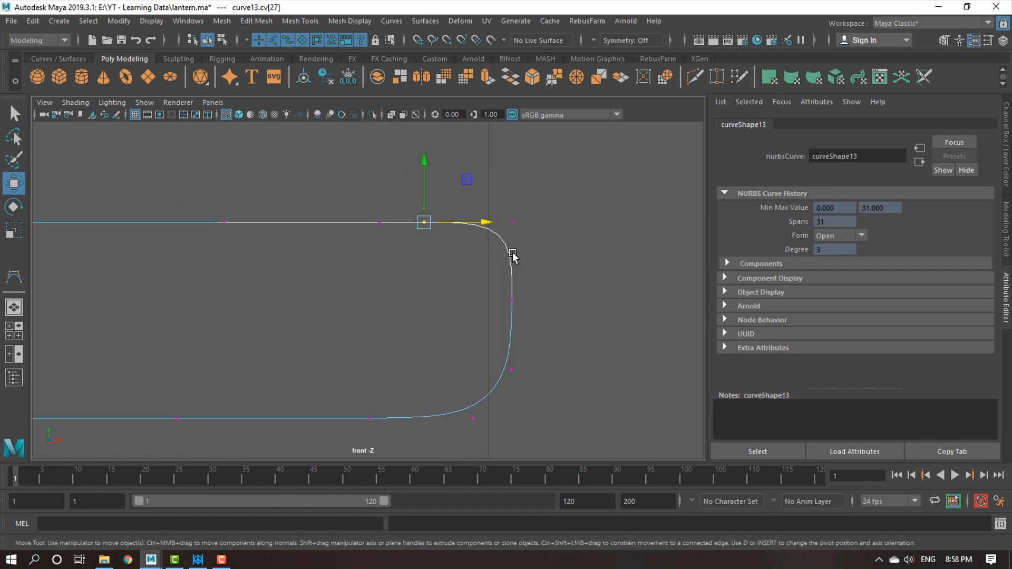
# Insert knots at two curve points on the upper outer corner of the cap profile.
pyautogui.keyDown('alt'); pyautogui.moveTo(516, 257); pyautogui.dragTo(496, 194, button='right'); pyautogui.keyUp('alt')
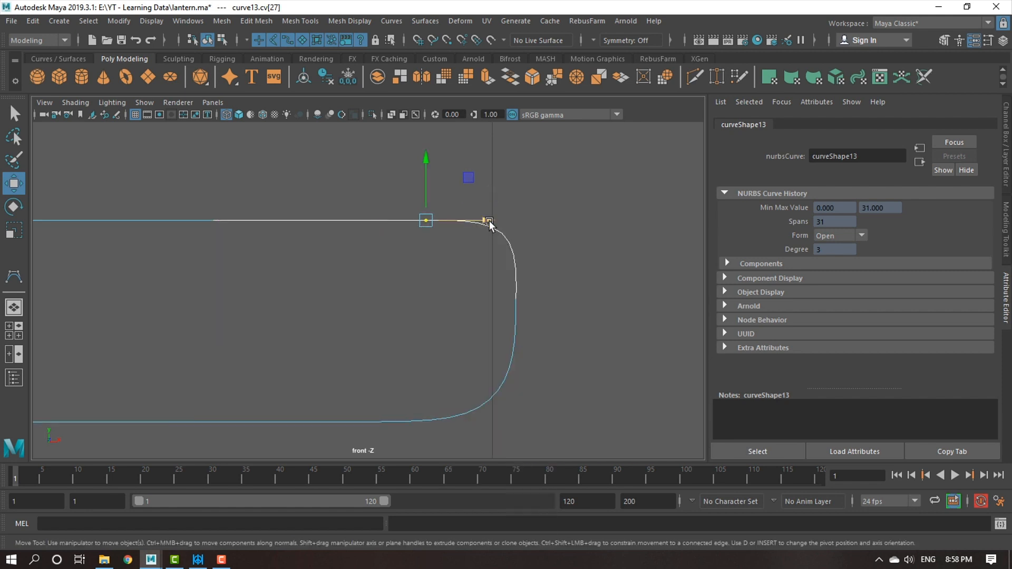
pyautogui.click(511, 246)
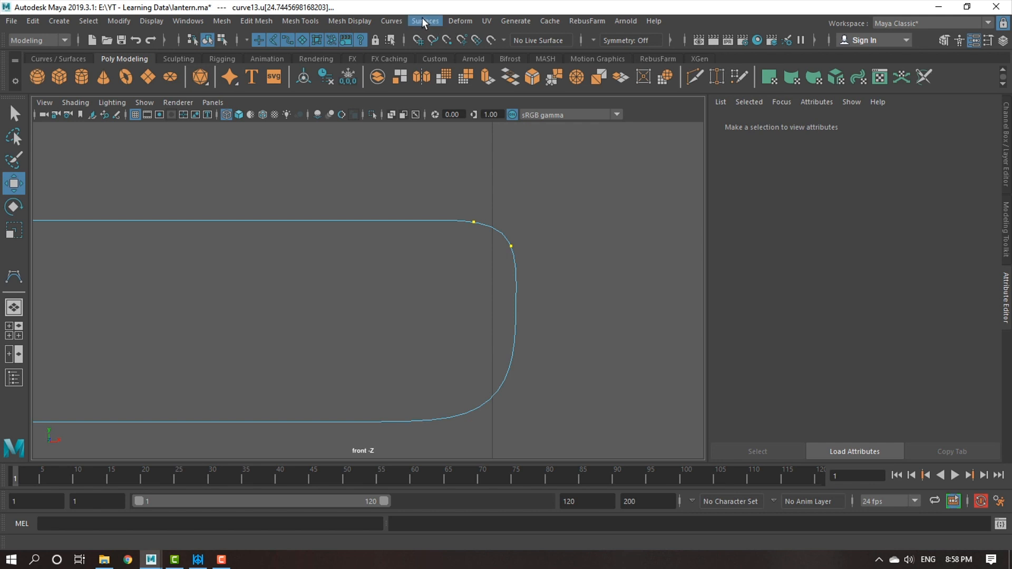
pyautogui.click(402, 21)
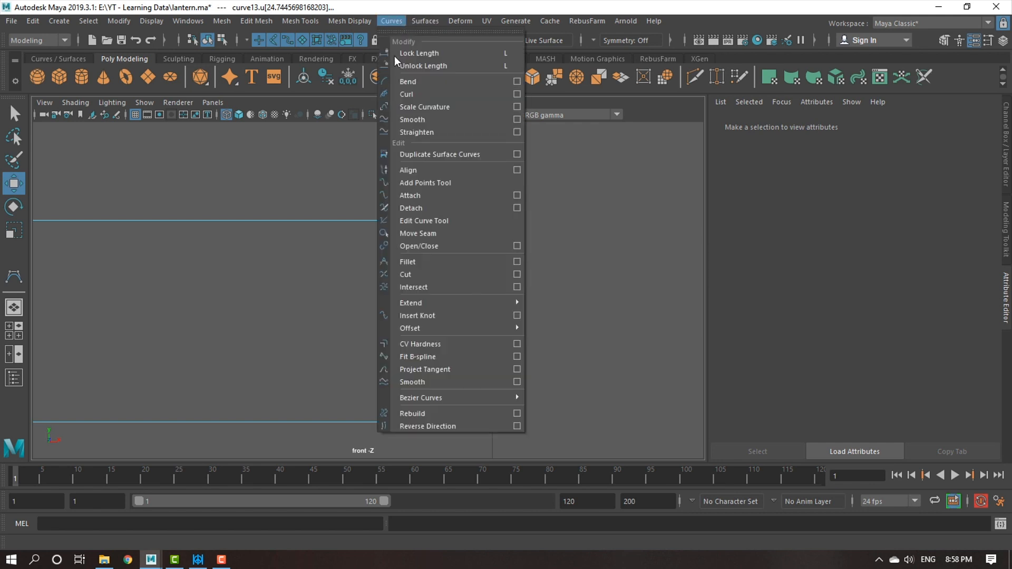
pyautogui.click(430, 316)
# Straighten the outer edge of the cap profile by scaling its control vertices flat along X, and adjust their position.
pyautogui.moveTo(500, 226); pyautogui.dragTo(422, 223, button='right')
pyautogui.click(475, 222)
pyautogui.moveTo(541, 261); pyautogui.dragTo(562, 394)
pyautogui.press('r')
pyautogui.moveTo(568, 314); pyautogui.dragTo(292, 318)
pyautogui.press('w')
pyautogui.moveTo(565, 315); pyautogui.dragTo(559, 314)
pyautogui.keyDown('alt'); pyautogui.moveTo(473, 407); pyautogui.dragTo(466, 359, button='middle'); pyautogui.keyUp('alt')
pyautogui.keyDown('alt'); pyautogui.moveTo(466, 359); pyautogui.dragTo(533, 395, button='right'); pyautogui.keyUp('alt')
# Insert knots at two curve points on the lower outer corner of the cap profile.
pyautogui.moveTo(512, 355); pyautogui.dragTo(505, 193, button='right')
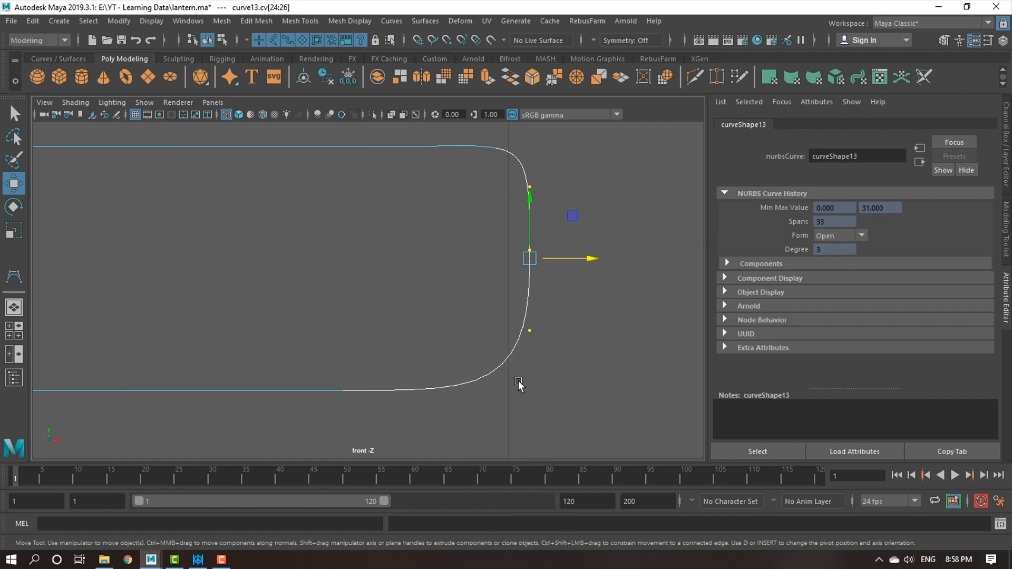
pyautogui.click(508, 356)
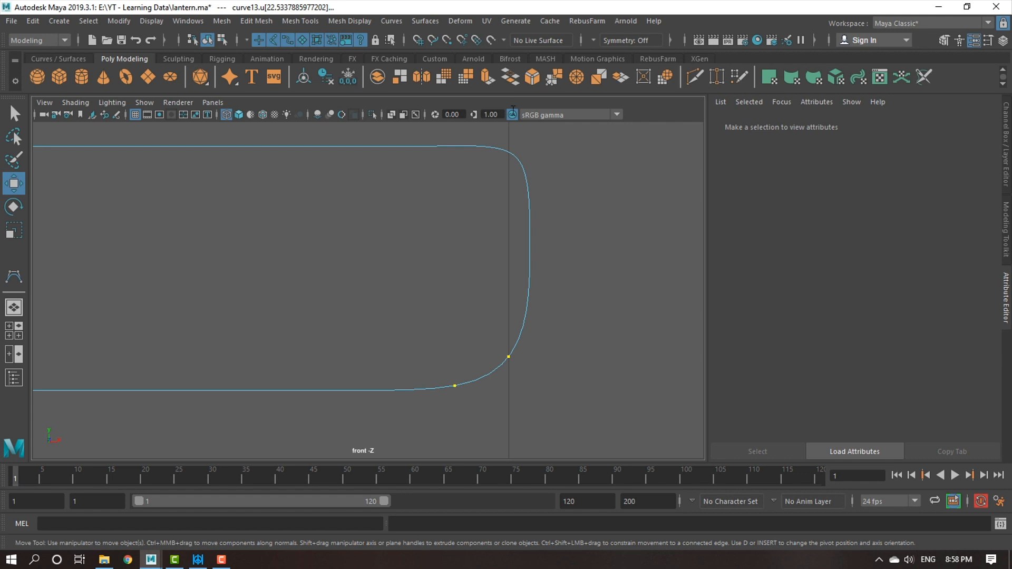
pyautogui.click(393, 21)
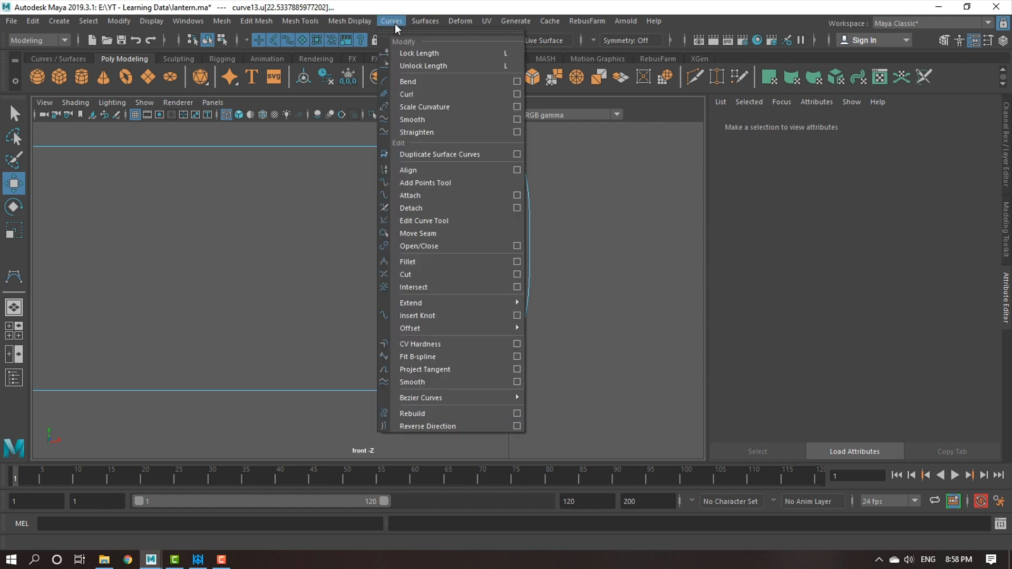
pyautogui.click(439, 315)
# Reposition the control vertices around the lower outer corner of the cap profile to tighten its rounding.
pyautogui.moveTo(516, 349); pyautogui.dragTo(479, 349, button='right')
pyautogui.click(509, 359)
pyautogui.moveTo(546, 361); pyautogui.dragTo(558, 363)
pyautogui.moveTo(521, 312); pyautogui.dragTo(486, 328)
pyautogui.click(487, 378)
# Straighten the flange's outer edge by scaling its control vertices flat along X, and adjust their position.
pyautogui.scroll(-5, 464, 237)
pyautogui.keyDown('alt'); pyautogui.moveTo(400, 197); pyautogui.dragTo(414, 232, button='middle'); pyautogui.keyUp('alt')
pyautogui.scroll(3, 422, 243)
pyautogui.click(441, 263)
pyautogui.moveTo(445, 267); pyautogui.dragTo(447, 384)
pyautogui.scroll(-2, 462, 364)
pyautogui.press('r')
pyautogui.moveTo(506, 324); pyautogui.dragTo(277, 328)
pyautogui.scroll(2, 494, 329)
pyautogui.press('w')
pyautogui.keyDown('alt'); pyautogui.moveTo(434, 289); pyautogui.dragTo(504, 315, button='middle'); pyautogui.keyUp('alt')
# Flatten the control vertices of the cap profile's top line by scaling them along Y.
pyautogui.scroll(-7, 501, 313)
pyautogui.moveTo(122, 263); pyautogui.dragTo(420, 300)
pyautogui.press('r')
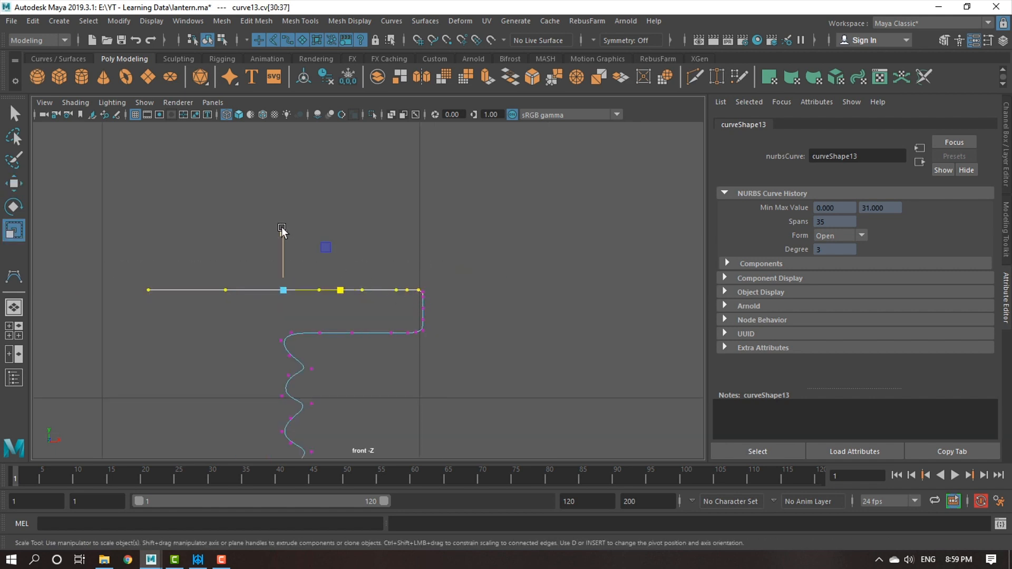
pyautogui.scroll(3, 303, 311)
pyautogui.scroll(2, 332, 322)
pyautogui.keyDown('alt'); pyautogui.moveTo(356, 441); pyautogui.dragTo(412, 383, button='middle'); pyautogui.keyUp('alt')
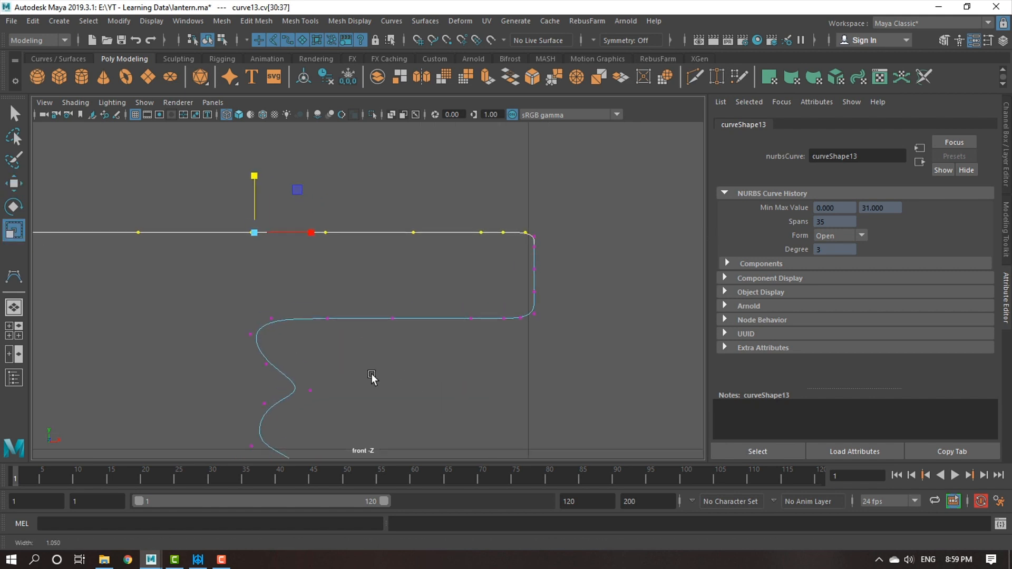
# Flatten the control vertices of the flange's underside along Y, and shift the innermost one toward the outer edge.
pyautogui.moveTo(259, 294); pyautogui.dragTo(524, 331)
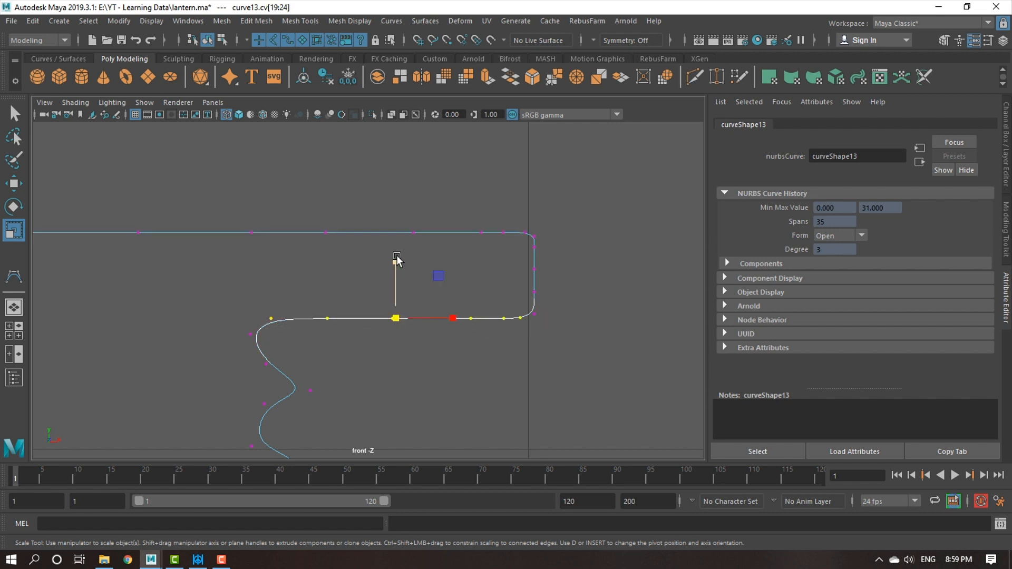
pyautogui.press('w')
pyautogui.moveTo(260, 300); pyautogui.dragTo(288, 319)
pyautogui.keyDown('alt'); pyautogui.moveTo(393, 366); pyautogui.dragTo(463, 468, button='right'); pyautogui.keyUp('alt')
pyautogui.keyDown('alt'); pyautogui.moveTo(265, 325); pyautogui.dragTo(285, 326, button='middle'); pyautogui.keyUp('alt')
pyautogui.keyDown('alt'); pyautogui.moveTo(532, 417); pyautogui.dragTo(437, 340, button='right'); pyautogui.keyUp('alt')
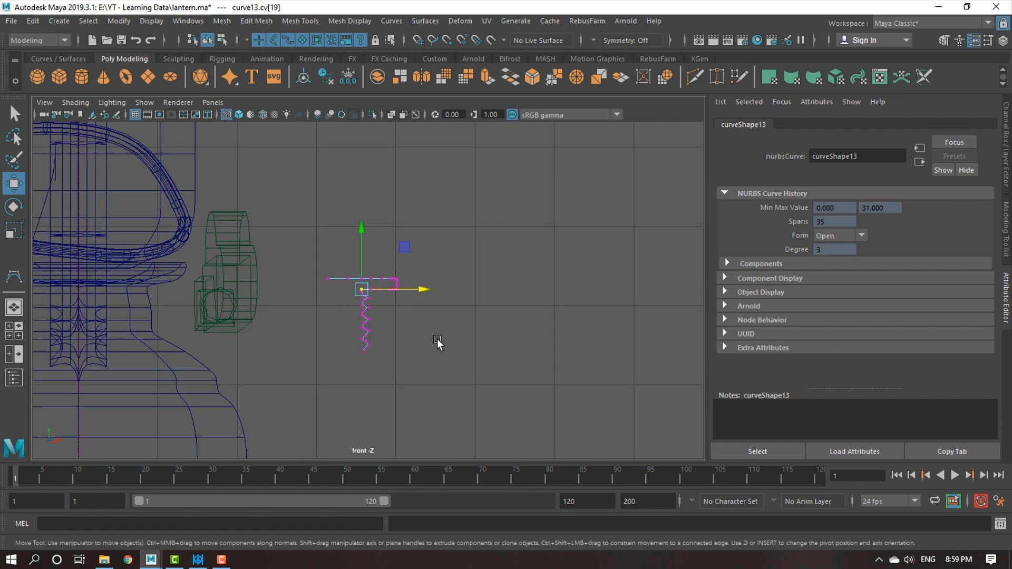
# Move the thread's control vertices outward along X beneath the flange, and adjust the ones where the thread meets it.
pyautogui.keyDown('alt'); pyautogui.moveTo(437, 340); pyautogui.dragTo(448, 314, button='middle'); pyautogui.keyUp('alt')
pyautogui.keyDown('alt'); pyautogui.moveTo(447, 314); pyautogui.dragTo(456, 352, button='right'); pyautogui.keyUp('alt')
pyautogui.scroll(2, 345, 264)
pyautogui.moveTo(339, 238)
pyautogui.mouseDown()
pyautogui.moveTo(397, 347)
pyautogui.moveTo(398, 372)
pyautogui.mouseUp()
pyautogui.moveTo(431, 302); pyautogui.dragTo(440, 299)
pyautogui.moveTo(344, 240)
pyautogui.mouseDown()
pyautogui.moveTo(376, 278)
pyautogui.moveTo(405, 366)
pyautogui.mouseUp()
pyautogui.moveTo(442, 301); pyautogui.dragTo(453, 302)
pyautogui.scroll(3, 457, 232)
pyautogui.moveTo(456, 201)
pyautogui.mouseDown()
pyautogui.moveTo(473, 216)
pyautogui.moveTo(499, 213)
pyautogui.mouseUp()
pyautogui.scroll(2, 437, 229)
pyautogui.moveTo(395, 156); pyautogui.dragTo(501, 464)
pyautogui.moveTo(519, 325); pyautogui.dragTo(529, 321)
pyautogui.moveTo(475, 169)
pyautogui.mouseDown()
pyautogui.moveTo(493, 190)
pyautogui.moveTo(452, 176)
pyautogui.mouseUp()
# Leave control vertex editing in the perspective view and select the whole cap profile curve as an object.
pyautogui.scroll(-2, 497, 239)
pyautogui.press('space')
pyautogui.press('space')
pyautogui.scroll(-5, 400, 316)
pyautogui.keyDown('alt'); pyautogui.moveTo(357, 341); pyautogui.dragTo(499, 356); pyautogui.keyUp('alt')
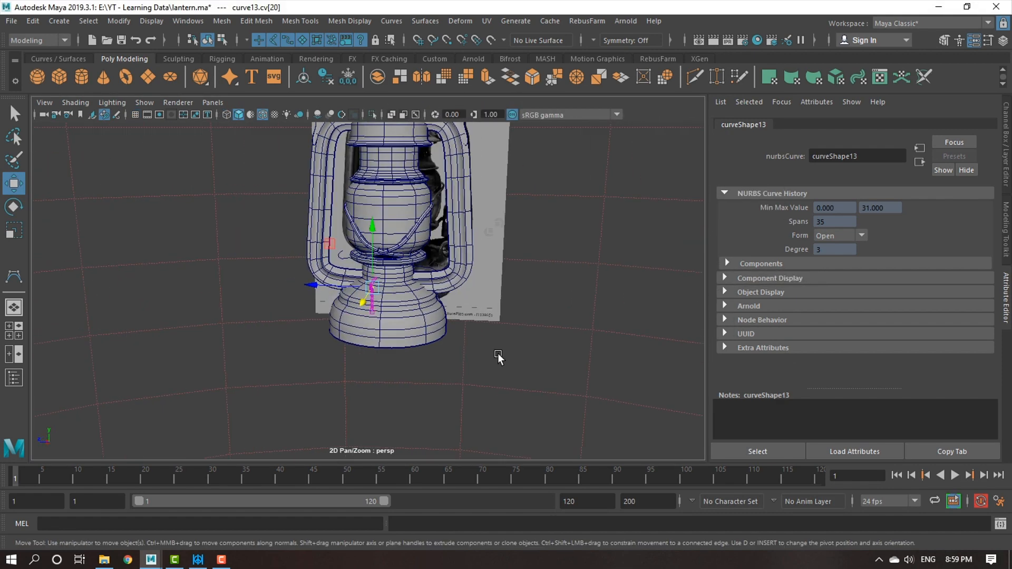
pyautogui.scroll(5, 459, 350)
pyautogui.keyDown('alt'); pyautogui.moveTo(422, 347); pyautogui.dragTo(210, 329); pyautogui.keyUp('alt')
pyautogui.click(214, 310)
pyautogui.click(213, 308)
pyautogui.scroll(-5, 278, 312)
pyautogui.keyDown('alt'); pyautogui.moveTo(326, 336); pyautogui.dragTo(396, 282); pyautogui.keyUp('alt')
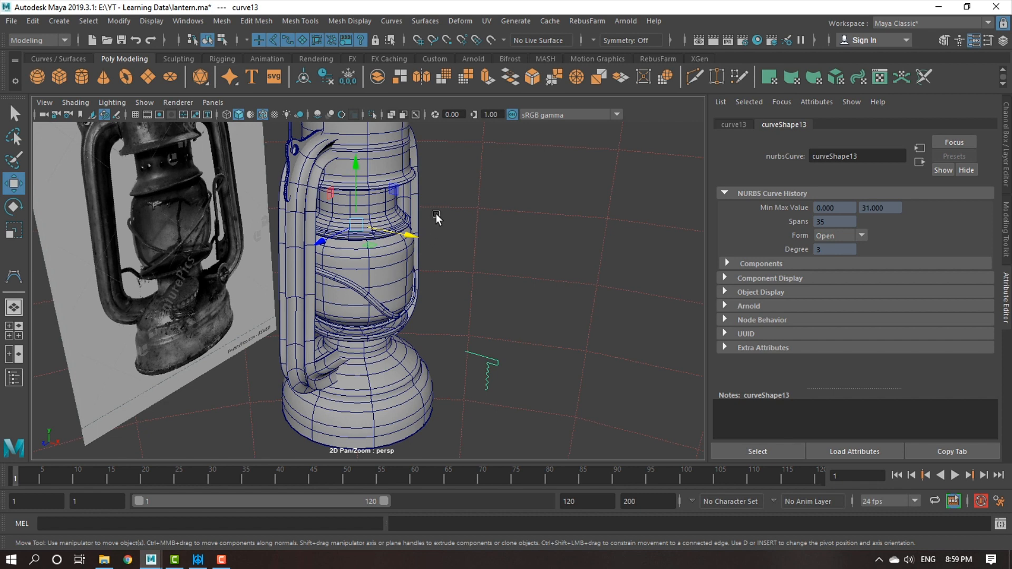
pyautogui.keyDown('alt'); pyautogui.moveTo(436, 217); pyautogui.dragTo(461, 251); pyautogui.keyUp('alt')
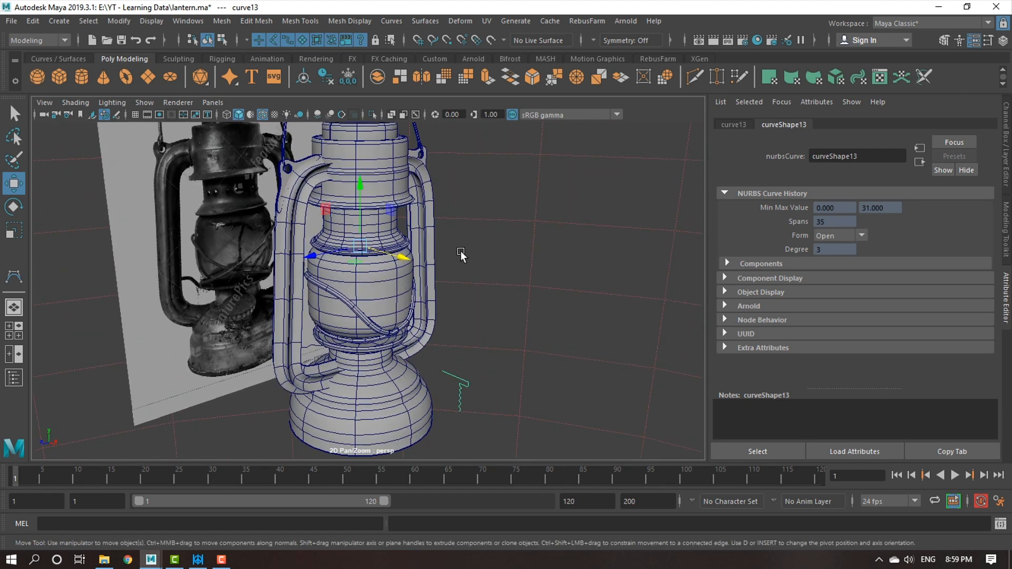
# Try to revolve the cap profile about its pivot at the lantern's centre, and undo the revolve.
pyautogui.click(428, 21)
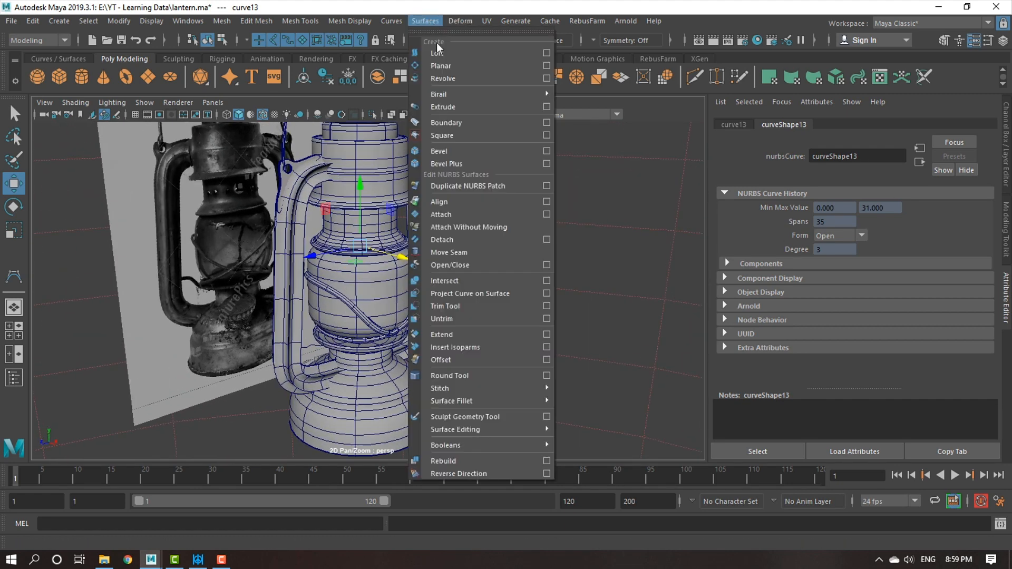
pyautogui.click(454, 82)
pyautogui.scroll(-2, 452, 335)
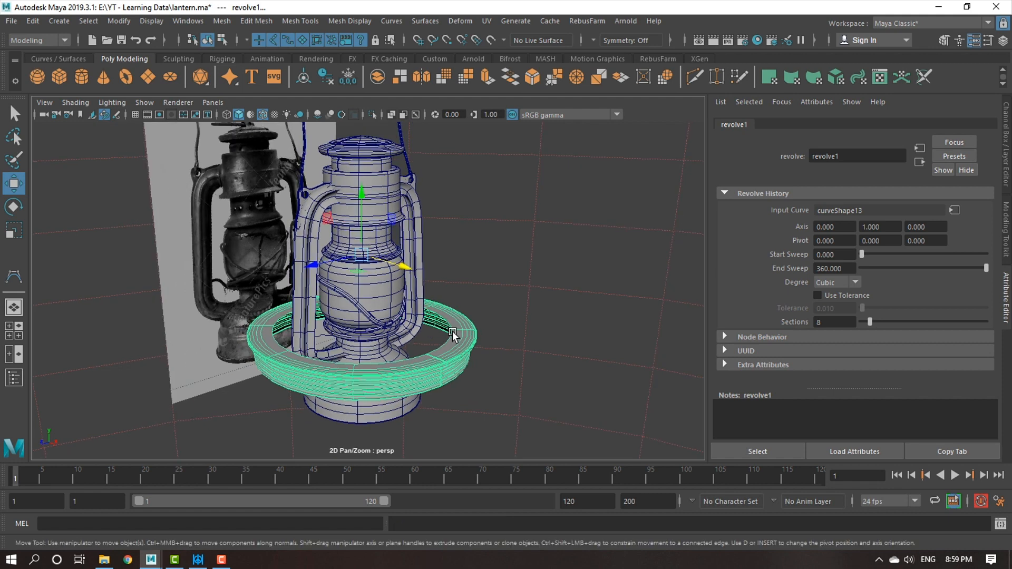
pyautogui.keyDown('alt'); pyautogui.moveTo(451, 337); pyautogui.dragTo(483, 303); pyautogui.keyUp('alt')
pyautogui.press('space')
pyautogui.press('space')
pyautogui.press('space')
pyautogui.scroll(-3, 253, 402)
pyautogui.press('space')
pyautogui.scroll(1, 305, 306)
pyautogui.keyDown('alt'); pyautogui.moveTo(291, 245); pyautogui.dragTo(322, 285, button='middle'); pyautogui.keyUp('alt')
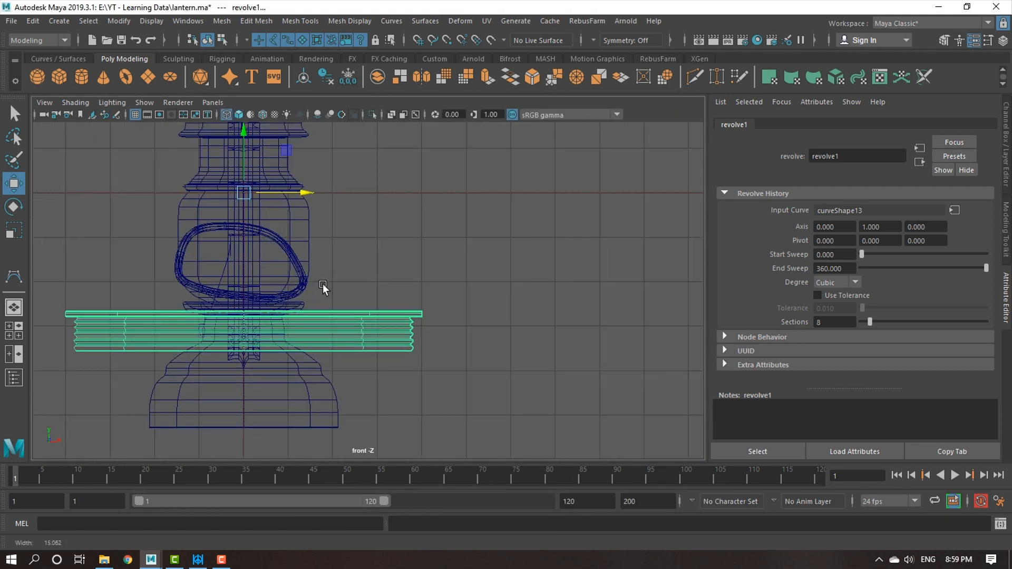
pyautogui.hotkey('ctrl', 'z')
# Move the profile curve's pivot from the lantern's centre to just beside the cap profile in the front view.
pyautogui.scroll(6, 656, 393)
pyautogui.keyDown('alt'); pyautogui.moveTo(530, 324); pyautogui.dragTo(498, 261, button='middle'); pyautogui.keyUp('alt')
pyautogui.scroll(1, 527, 349)
pyautogui.scroll(-3, 528, 349)
pyautogui.keyDown('alt'); pyautogui.moveTo(522, 337); pyautogui.dragTo(525, 308, button='middle'); pyautogui.keyUp('alt')
pyautogui.scroll(1, 506, 325)
pyautogui.keyDown('alt'); pyautogui.moveTo(506, 325); pyautogui.dragTo(509, 328, button='right'); pyautogui.keyUp('alt')
pyautogui.keyDown('alt'); pyautogui.moveTo(444, 320); pyautogui.dragTo(473, 322, button='middle'); pyautogui.keyUp('alt')
pyautogui.keyDown('alt'); pyautogui.moveTo(476, 335); pyautogui.dragTo(487, 348, button='right'); pyautogui.keyUp('alt')
pyautogui.scroll(1, 488, 346)
pyautogui.keyDown('alt'); pyautogui.moveTo(540, 354); pyautogui.dragTo(498, 383, button='middle'); pyautogui.keyUp('alt')
pyautogui.scroll(1, 503, 380)
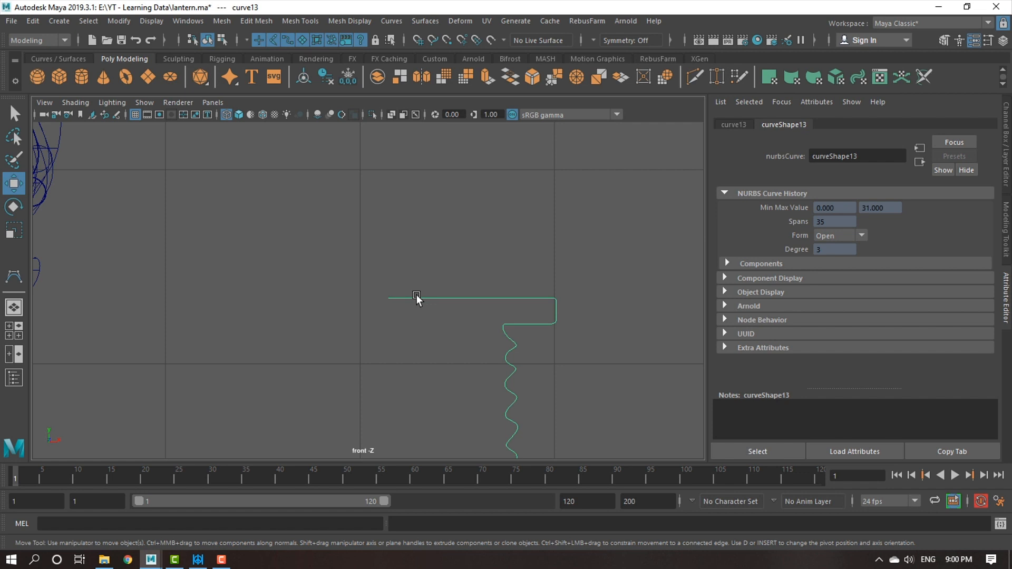
pyautogui.press('d')
pyautogui.scroll(-6, 327, 305)
pyautogui.keyDown('alt'); pyautogui.moveTo(206, 201); pyautogui.dragTo(255, 289, button='middle'); pyautogui.keyUp('alt')
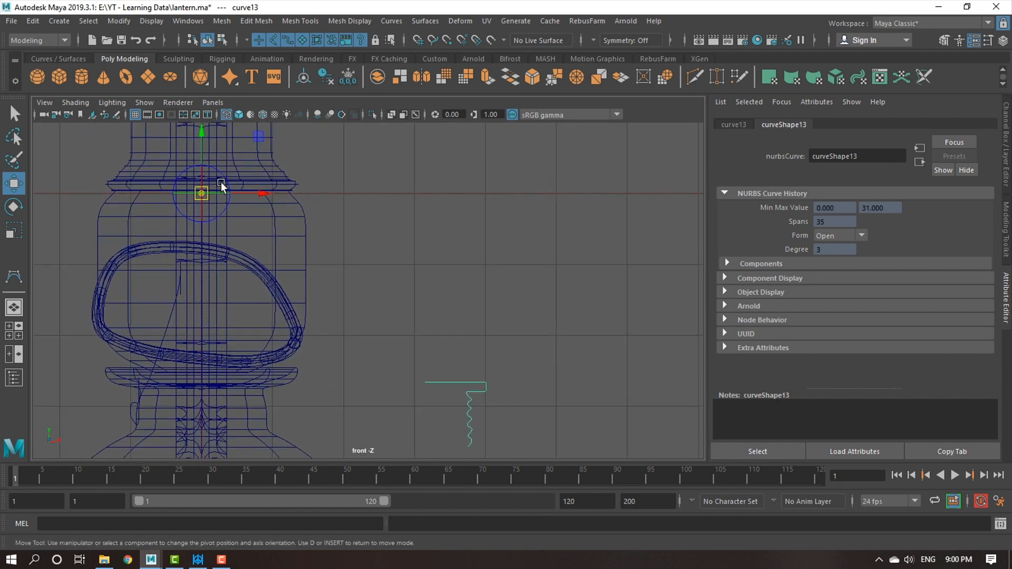
pyautogui.moveTo(211, 181); pyautogui.dragTo(453, 381)
pyautogui.keyDown('alt'); pyautogui.moveTo(554, 419); pyautogui.dragTo(529, 349, button='middle'); pyautogui.keyUp('alt')
pyautogui.scroll(9, 529, 350)
pyautogui.keyDown('alt'); pyautogui.moveTo(431, 296); pyautogui.dragTo(214, 194, button='middle'); pyautogui.keyUp('alt')
pyautogui.scroll(1, 330, 283)
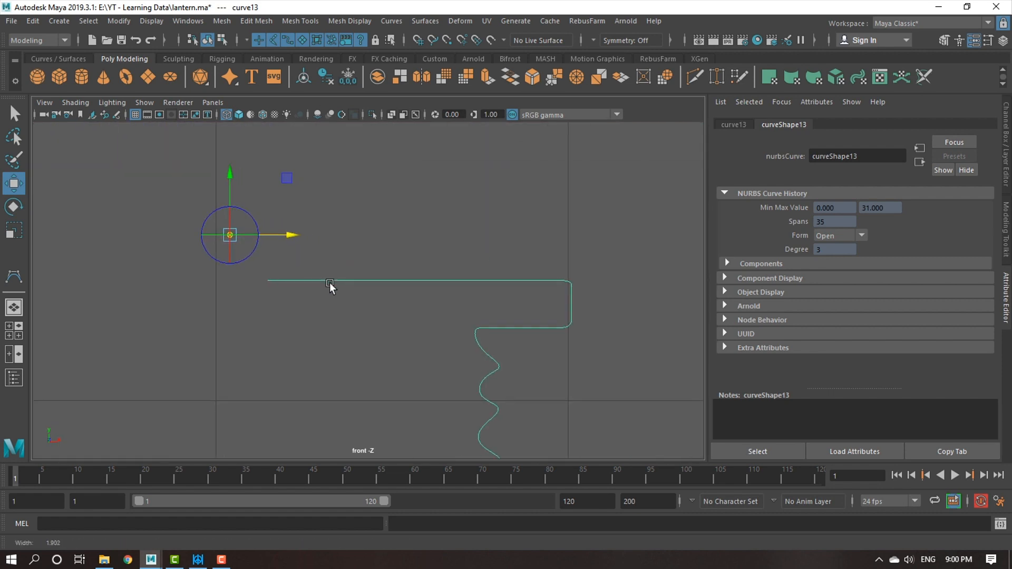
# Shift the pivot along X over the profile's top line and align it vertically with that line.
pyautogui.moveTo(283, 238); pyautogui.dragTo(422, 239)
pyautogui.scroll(1, 449, 266)
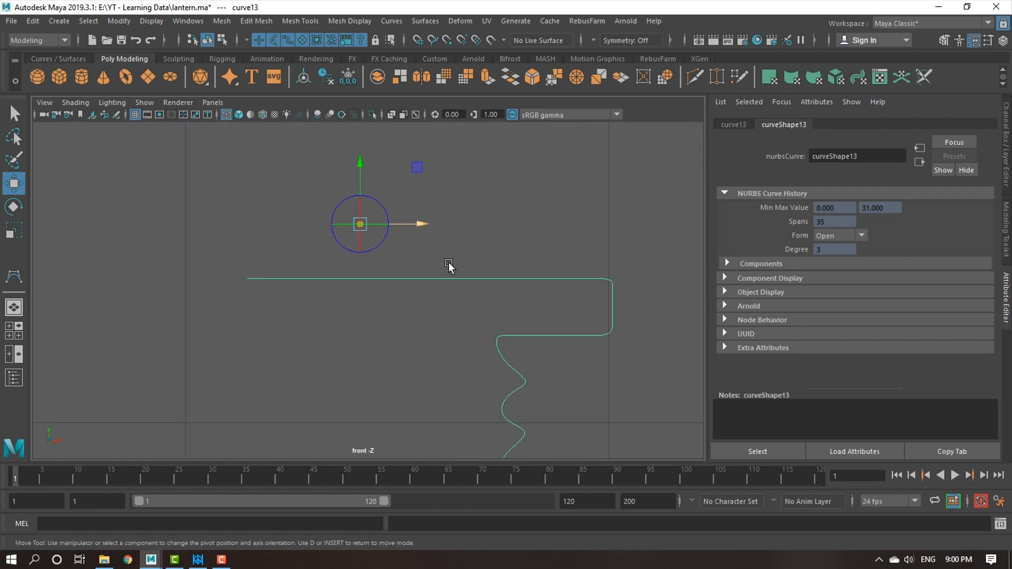
pyautogui.moveTo(364, 180); pyautogui.dragTo(374, 258)
pyautogui.scroll(2, 393, 306)
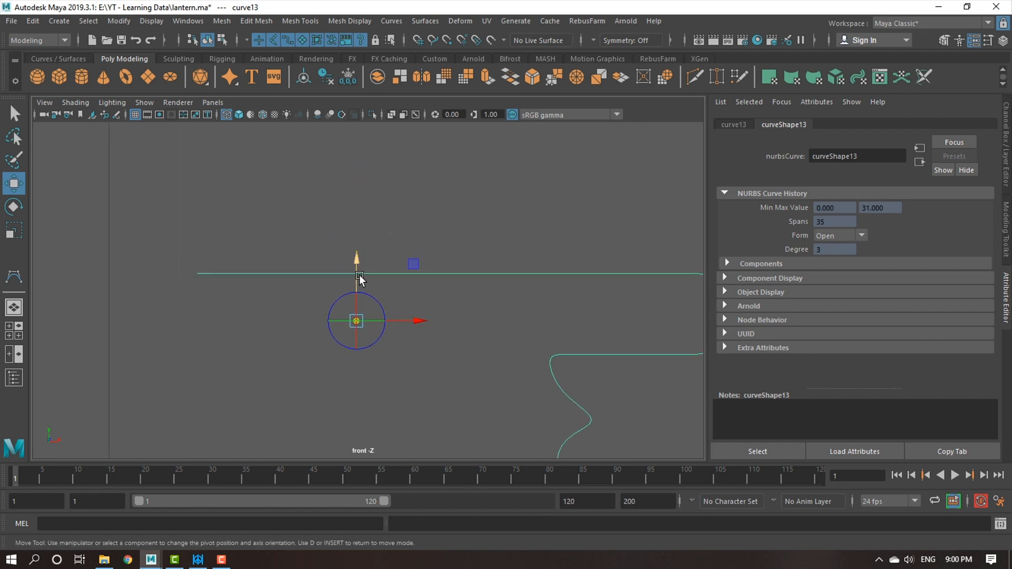
pyautogui.moveTo(359, 268); pyautogui.dragTo(360, 220)
# Snap the pivot along the curve to the inner end of the profile's top line in the perspective view.
pyautogui.press('space')
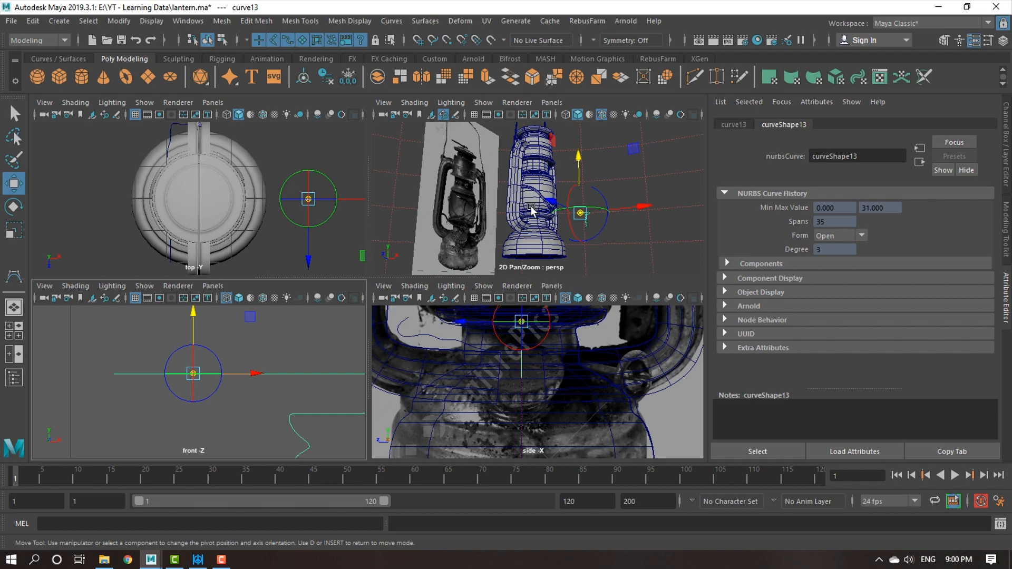
pyautogui.press('space')
pyautogui.press('space')
pyautogui.press('space')
pyautogui.scroll(5, 501, 300)
pyautogui.keyDown('alt'); pyautogui.moveTo(496, 403); pyautogui.dragTo(614, 491, button='right'); pyautogui.keyUp('alt')
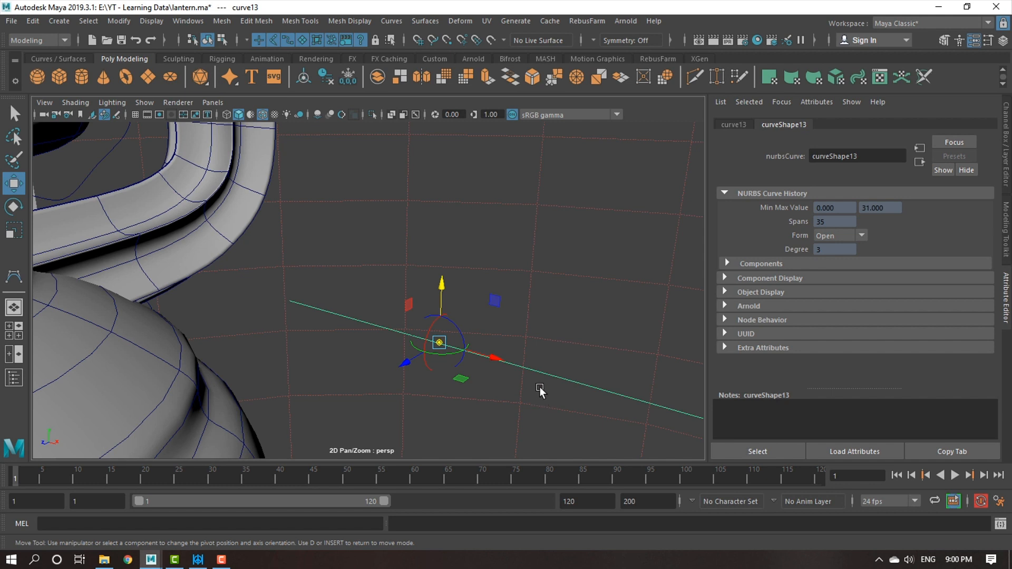
pyautogui.press('c')
pyautogui.moveTo(537, 371); pyautogui.dragTo(495, 360, button='middle')
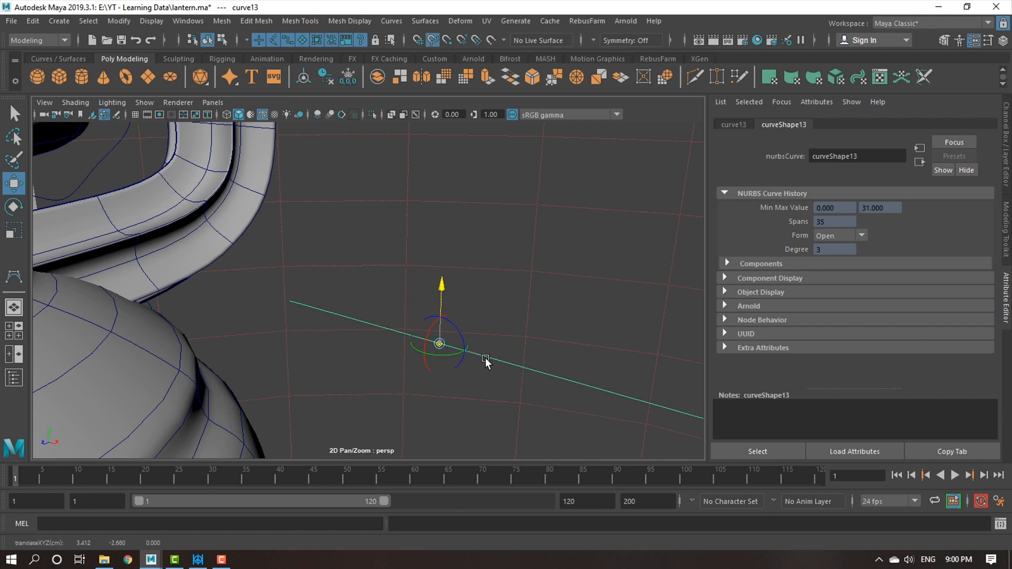
pyautogui.press('c')
pyautogui.moveTo(440, 344); pyautogui.dragTo(369, 331)
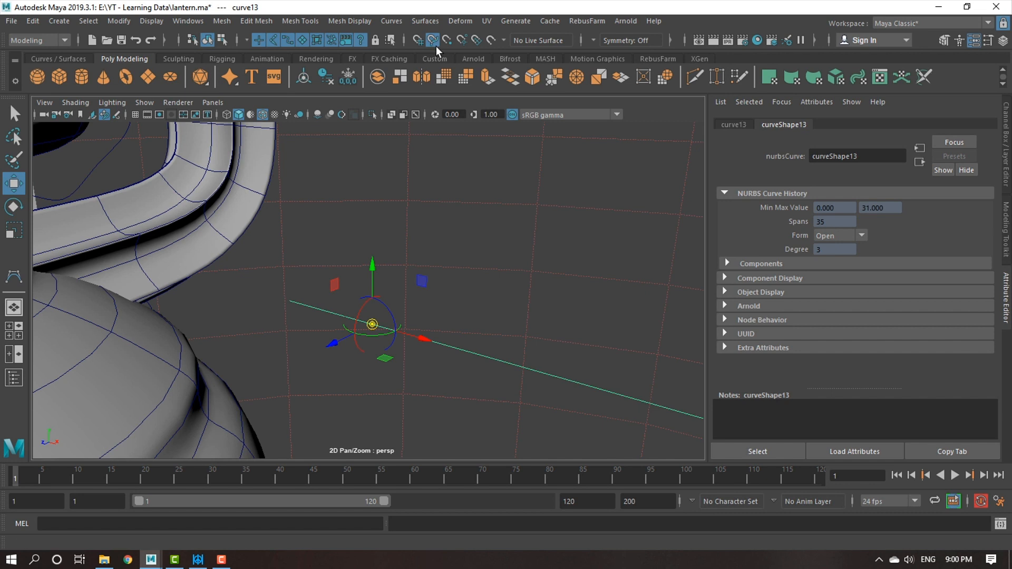
pyautogui.moveTo(373, 327); pyautogui.dragTo(197, 391)
pyautogui.keyDown('alt'); pyautogui.moveTo(555, 400); pyautogui.dragTo(402, 318, button='right'); pyautogui.keyUp('alt')
pyautogui.keyDown('alt'); pyautogui.moveTo(403, 317); pyautogui.dragTo(512, 319); pyautogui.keyUp('alt')
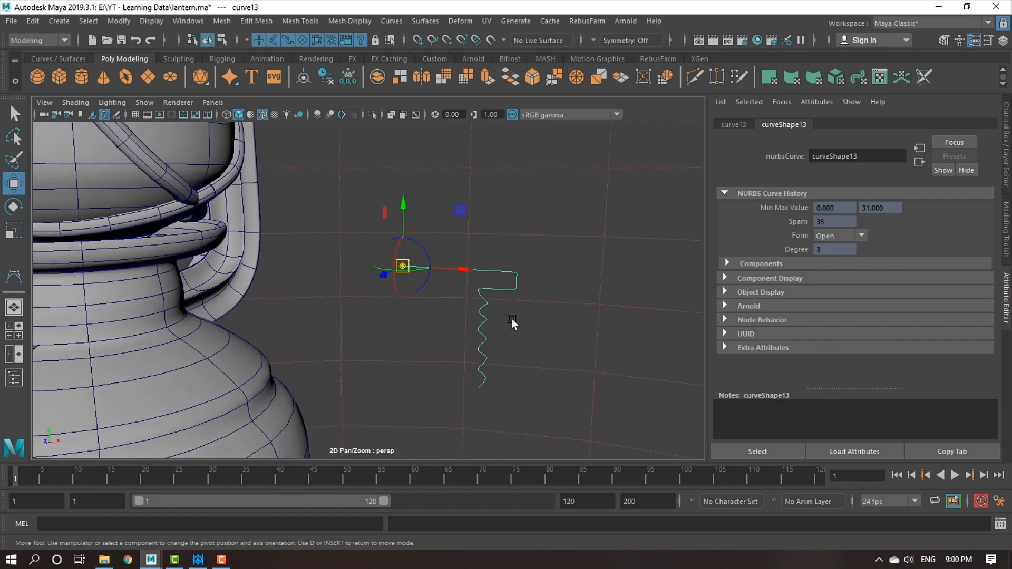
# Revolve the cap profile curve about its repositioned pivot to create the threaded cap surface.
pyautogui.press('space')
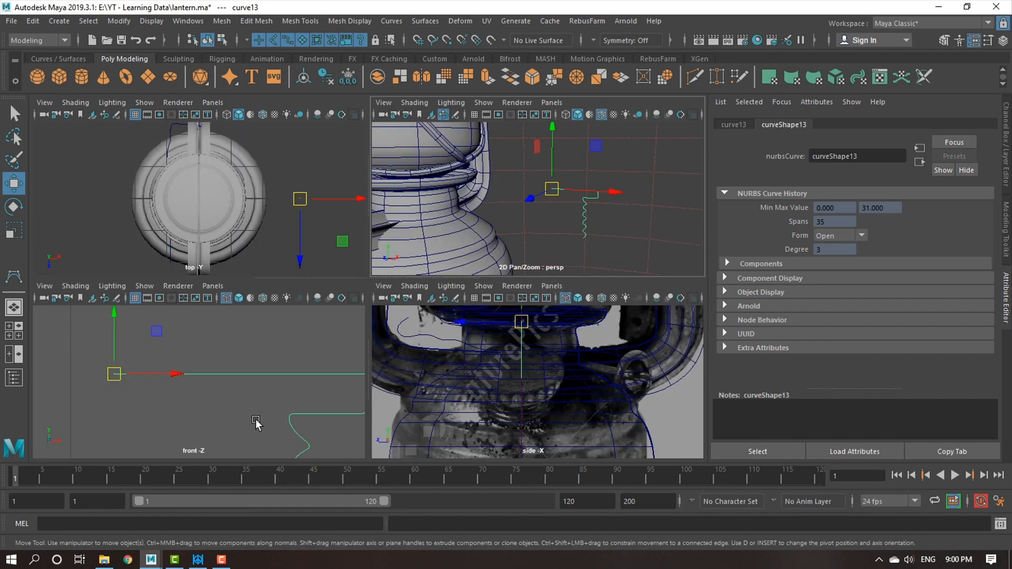
pyautogui.press('space')
pyautogui.keyDown('alt'); pyautogui.moveTo(351, 400); pyautogui.dragTo(304, 366, button='right'); pyautogui.keyUp('alt')
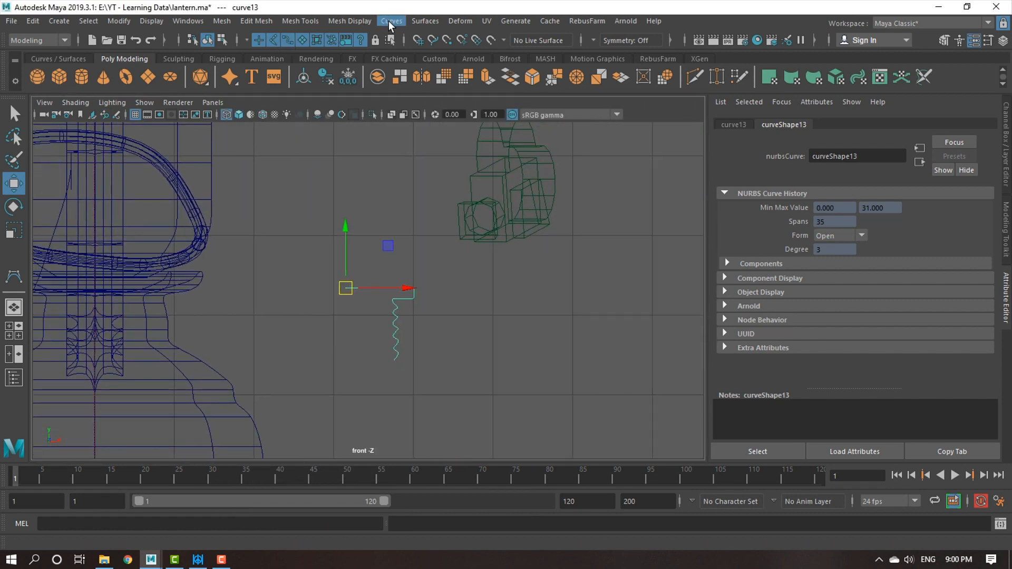
pyautogui.click(390, 22)
pyautogui.moveTo(417, 21)
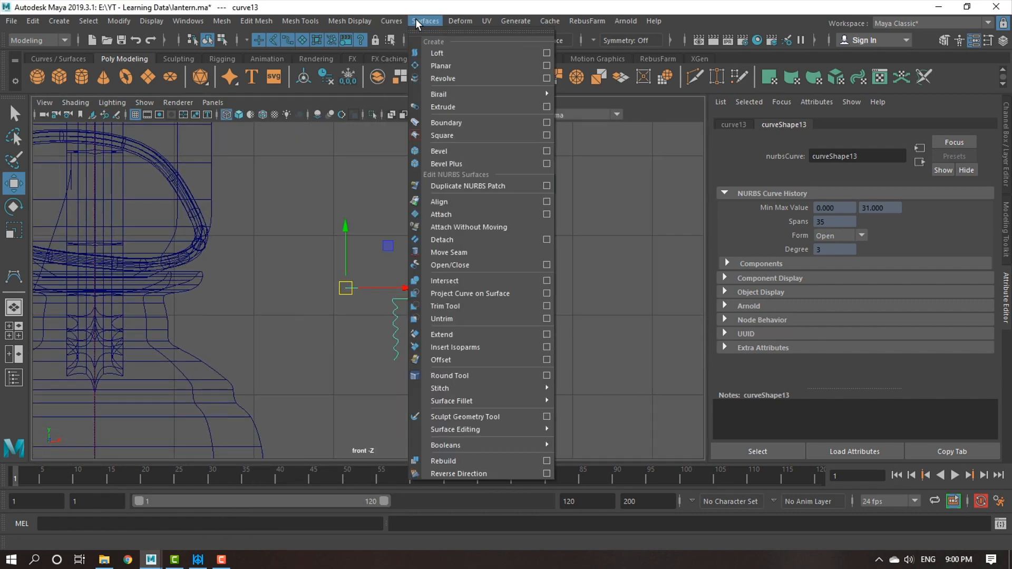
pyautogui.click(471, 81)
pyautogui.click(571, 266)
# Compare the revolved cap's shape and proportions with the fuel cap in the reference photo.
pyautogui.press('space')
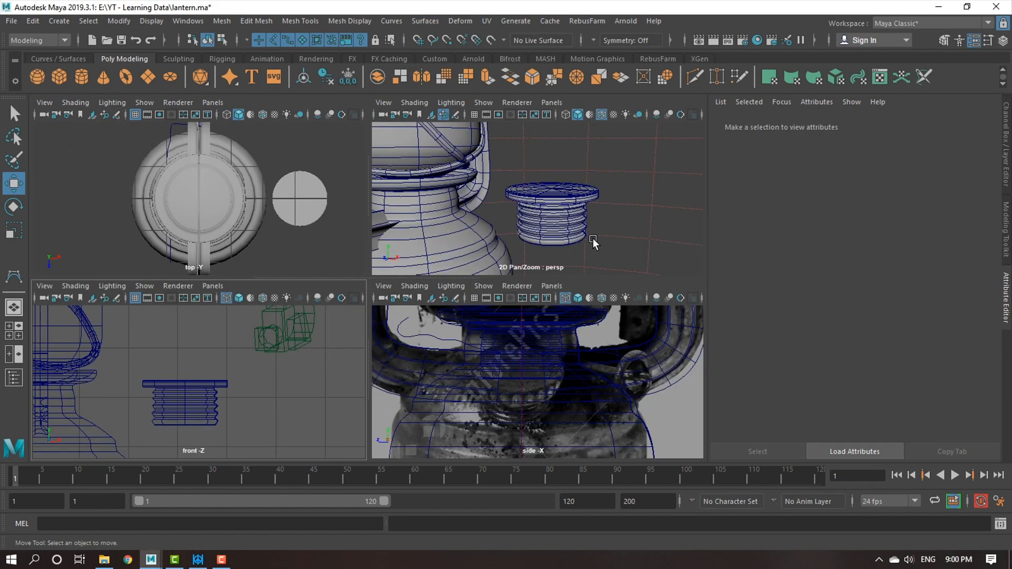
pyautogui.press('space')
pyautogui.keyDown('alt'); pyautogui.moveTo(536, 316); pyautogui.dragTo(323, 315); pyautogui.keyUp('alt')
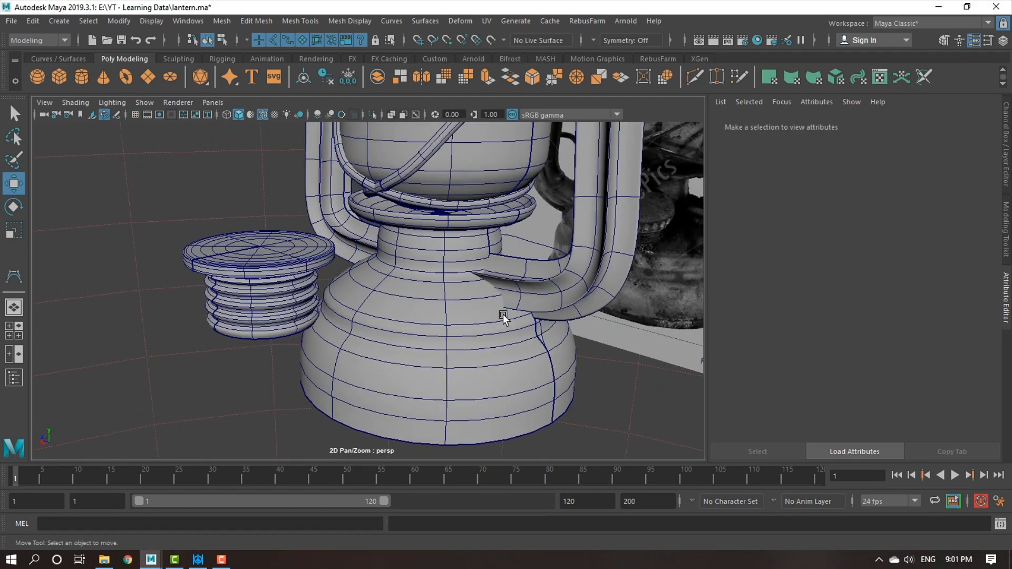
pyautogui.keyDown('alt'); pyautogui.moveTo(606, 315); pyautogui.dragTo(466, 321, button='middle'); pyautogui.keyUp('alt')
pyautogui.scroll(3, 630, 226)
pyautogui.keyDown('alt'); pyautogui.moveTo(629, 227); pyautogui.dragTo(493, 281, button='middle'); pyautogui.keyUp('alt')
pyautogui.scroll(3, 616, 239)
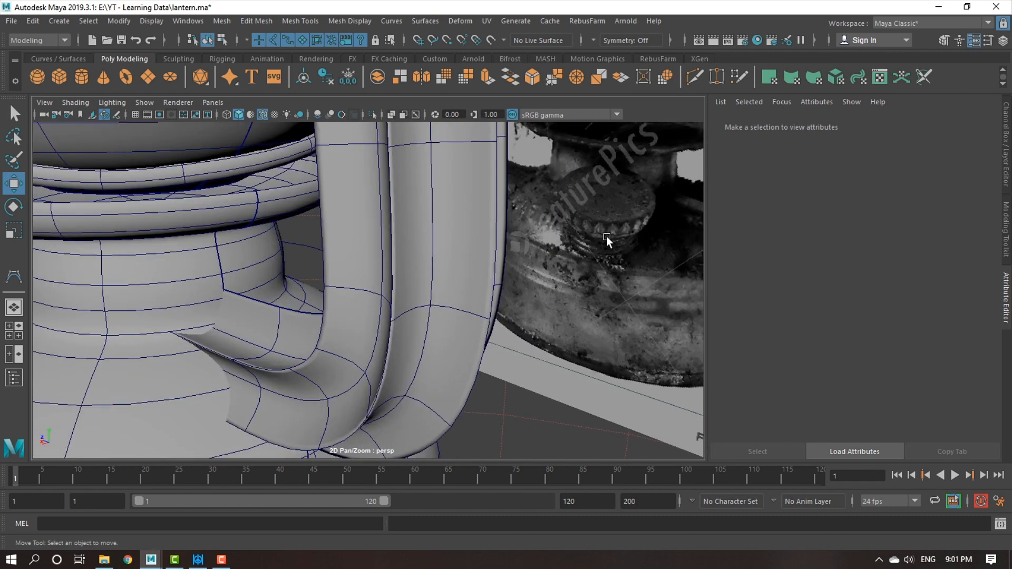
pyautogui.keyDown('alt'); pyautogui.moveTo(635, 295); pyautogui.dragTo(243, 214, button='right'); pyautogui.keyUp('alt')
pyautogui.keyDown('alt'); pyautogui.moveTo(253, 230); pyautogui.dragTo(283, 237, button='middle'); pyautogui.keyUp('alt')
pyautogui.keyDown('alt'); pyautogui.moveTo(283, 237); pyautogui.dragTo(368, 358, button='right'); pyautogui.keyUp('alt')
pyautogui.keyDown('alt'); pyautogui.moveTo(354, 337); pyautogui.dragTo(404, 325, button='middle'); pyautogui.keyUp('alt')
pyautogui.keyDown('alt'); pyautogui.moveTo(404, 325); pyautogui.dragTo(206, 309, button='right'); pyautogui.keyUp('alt')
pyautogui.keyDown('alt'); pyautogui.moveTo(221, 319); pyautogui.dragTo(227, 329, button='middle'); pyautogui.keyUp('alt')
pyautogui.keyDown('alt'); pyautogui.moveTo(227, 329); pyautogui.dragTo(245, 375, button='right'); pyautogui.keyUp('alt')
# Delete the revolved cap's construction history and center its pivot.
pyautogui.click(199, 369)
pyautogui.keyDown('alt'); pyautogui.moveTo(341, 376); pyautogui.dragTo(296, 348, button='right'); pyautogui.keyUp('alt')
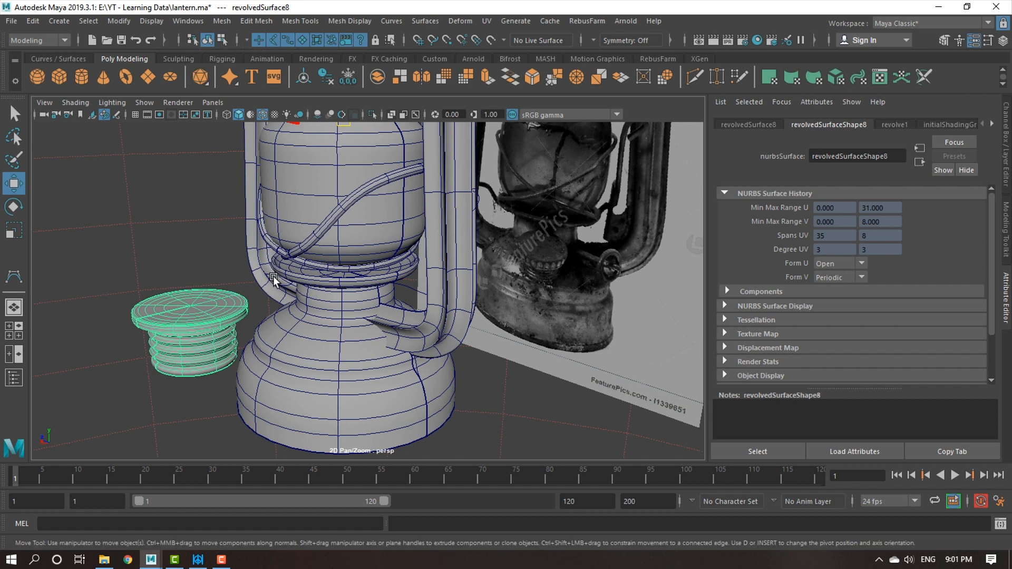
pyautogui.hotkey('alt', 'shift', 'd')
pyautogui.click(120, 20)
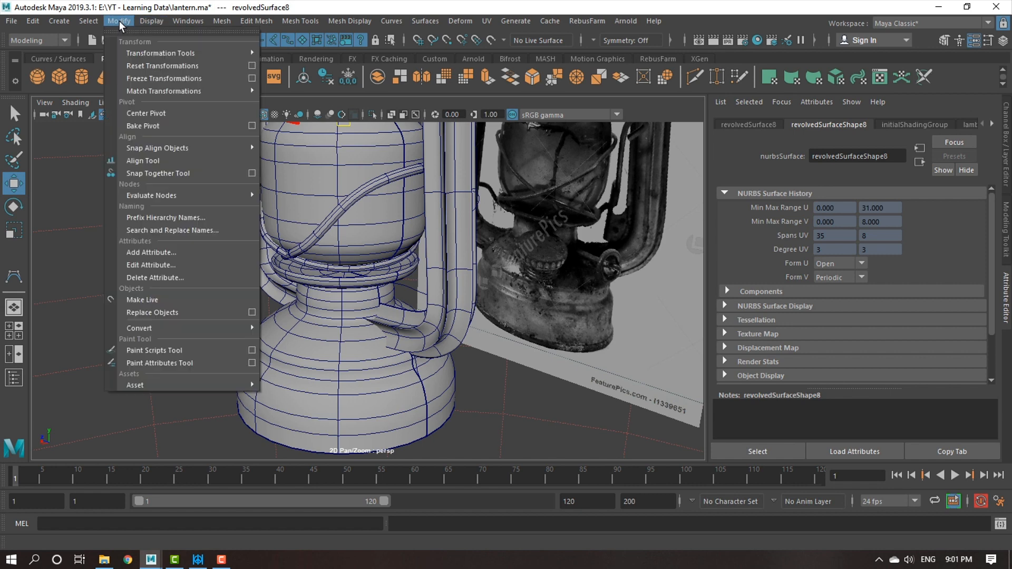
pyautogui.click(146, 116)
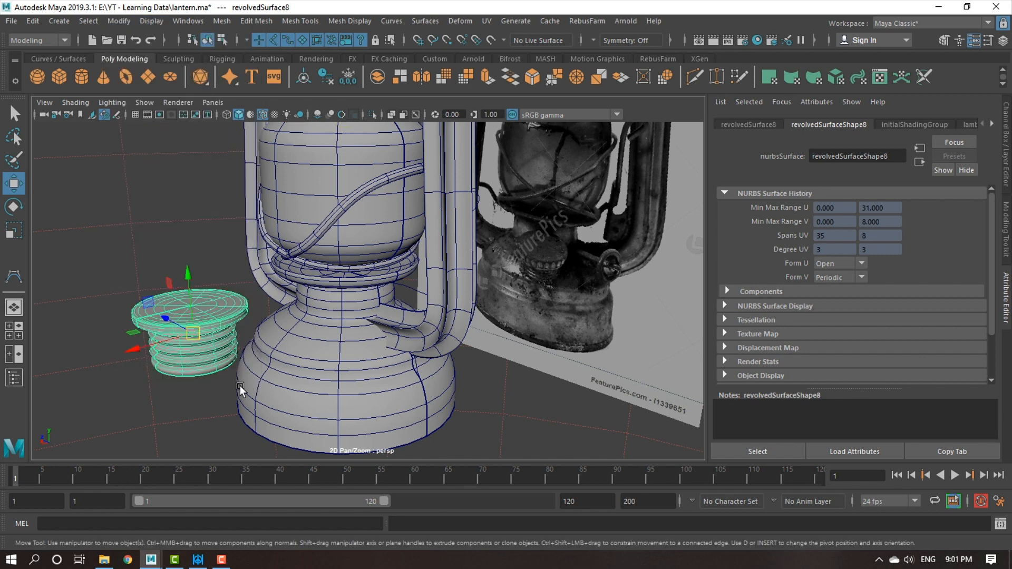
# Scale the revolved cap down uniformly and move it along X toward the lantern base in the front view.
pyautogui.keyDown('alt'); pyautogui.moveTo(242, 391); pyautogui.dragTo(276, 364, button='middle'); pyautogui.keyUp('alt')
pyautogui.keyDown('alt'); pyautogui.moveTo(265, 364); pyautogui.dragTo(362, 379); pyautogui.keyUp('alt')
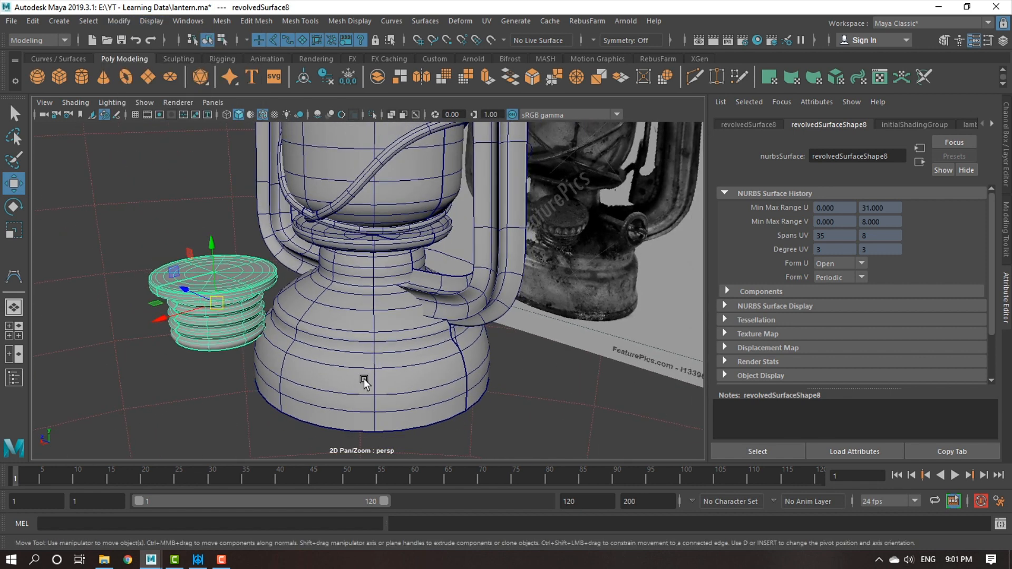
pyautogui.press('space')
pyautogui.press('space')
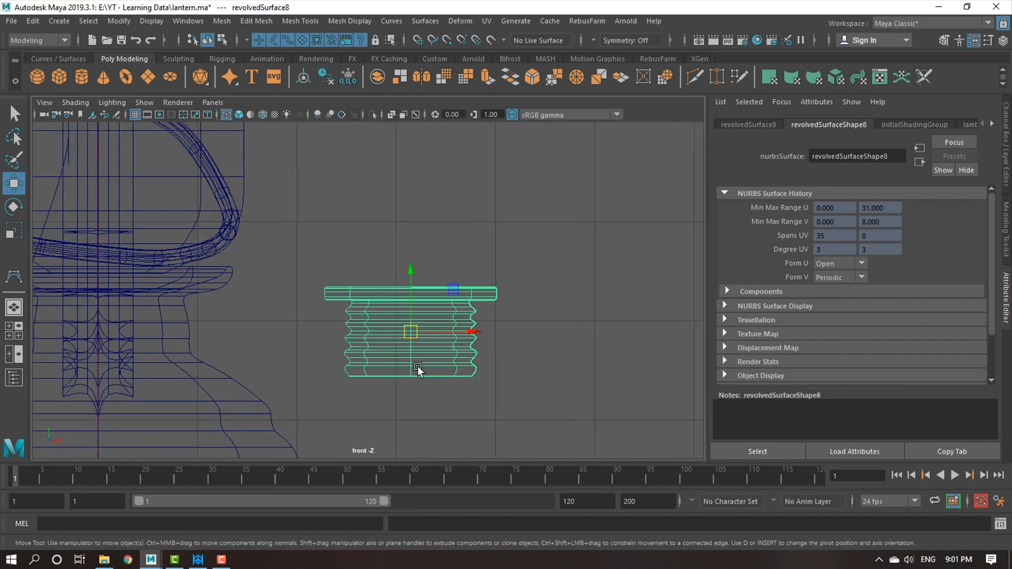
pyautogui.press('r')
pyautogui.moveTo(414, 333); pyautogui.dragTo(387, 333)
pyautogui.press('w')
pyautogui.moveTo(456, 337); pyautogui.dragTo(269, 333)
# Tilt the revolved cap in the front view and move it against the shoulder of the lantern base in perspective.
pyautogui.click(472, 324)
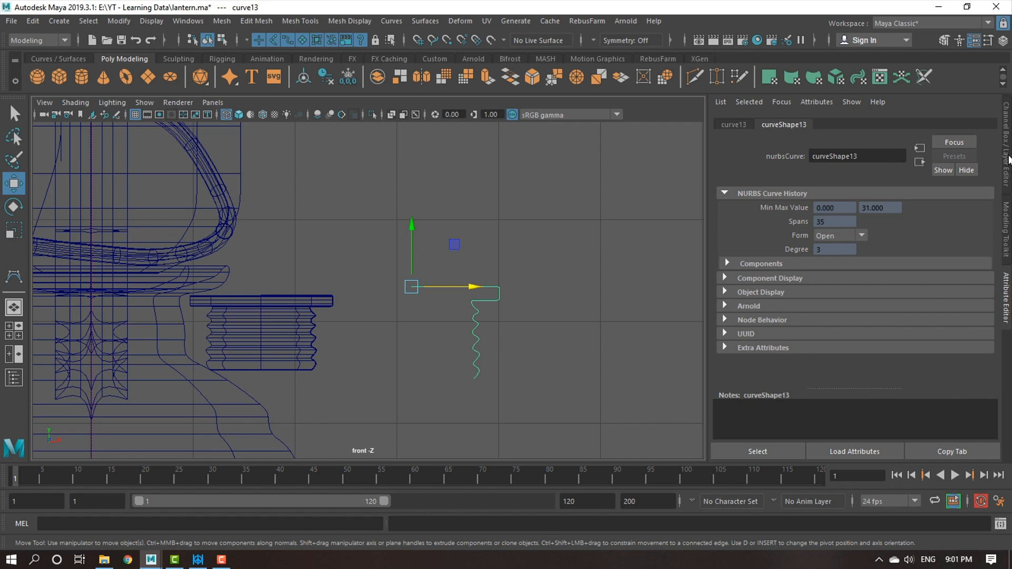
pyautogui.click(293, 353)
pyautogui.press('f')
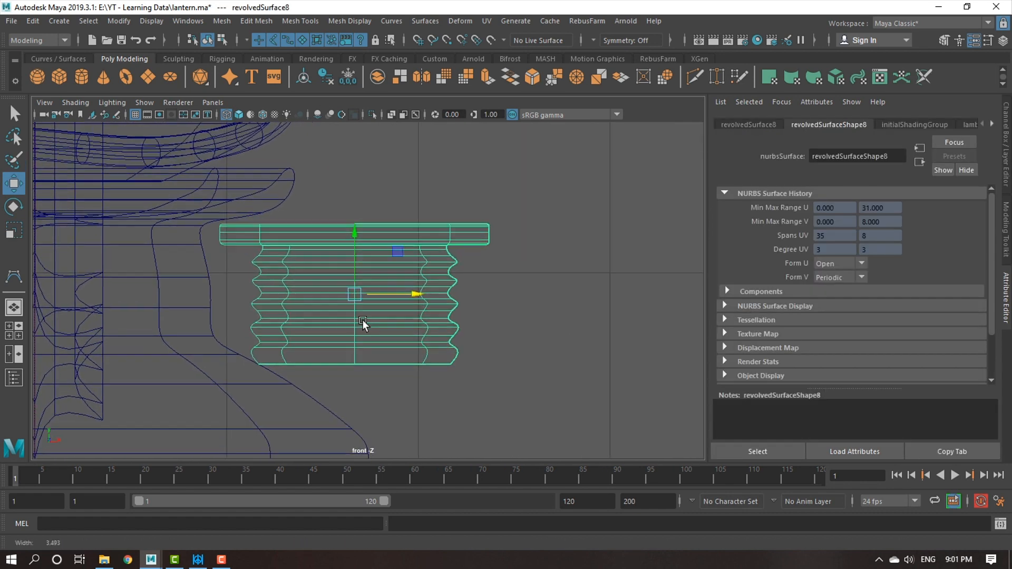
pyautogui.press('e')
pyautogui.moveTo(395, 252); pyautogui.dragTo(342, 311)
pyautogui.press('w')
pyautogui.press('space')
pyautogui.press('space')
pyautogui.keyDown('alt'); pyautogui.moveTo(466, 271); pyautogui.dragTo(569, 254); pyautogui.keyUp('alt')
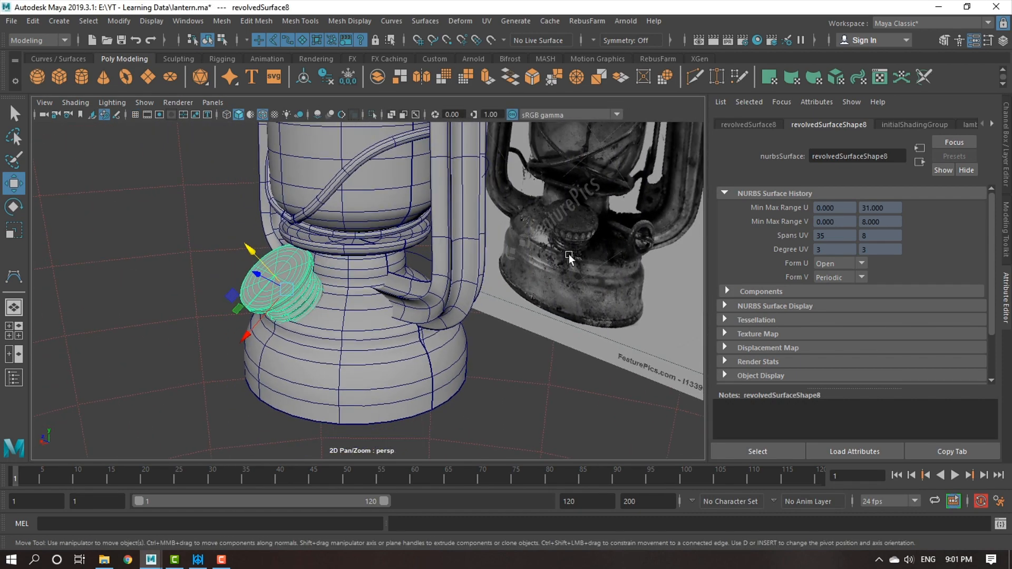
pyautogui.keyDown('alt'); pyautogui.moveTo(182, 378); pyautogui.dragTo(253, 371); pyautogui.keyUp('alt')
pyautogui.moveTo(160, 337); pyautogui.dragTo(196, 337)
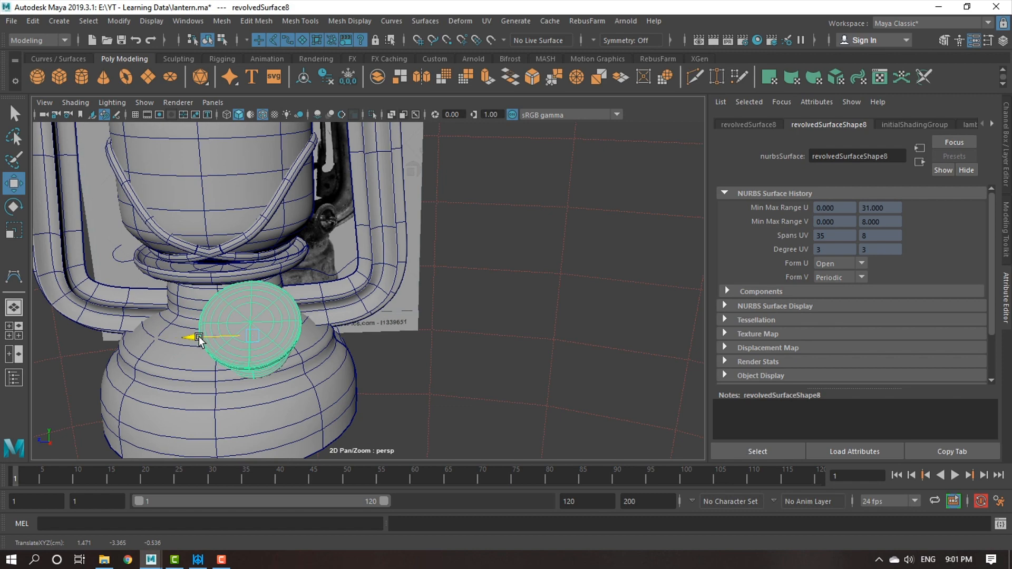
# Try rotating the cap further toward the base, and undo the recent rotations and moves.
pyautogui.scroll(3, 281, 387)
pyautogui.keyDown('alt'); pyautogui.moveTo(280, 387); pyautogui.dragTo(403, 325); pyautogui.keyUp('alt')
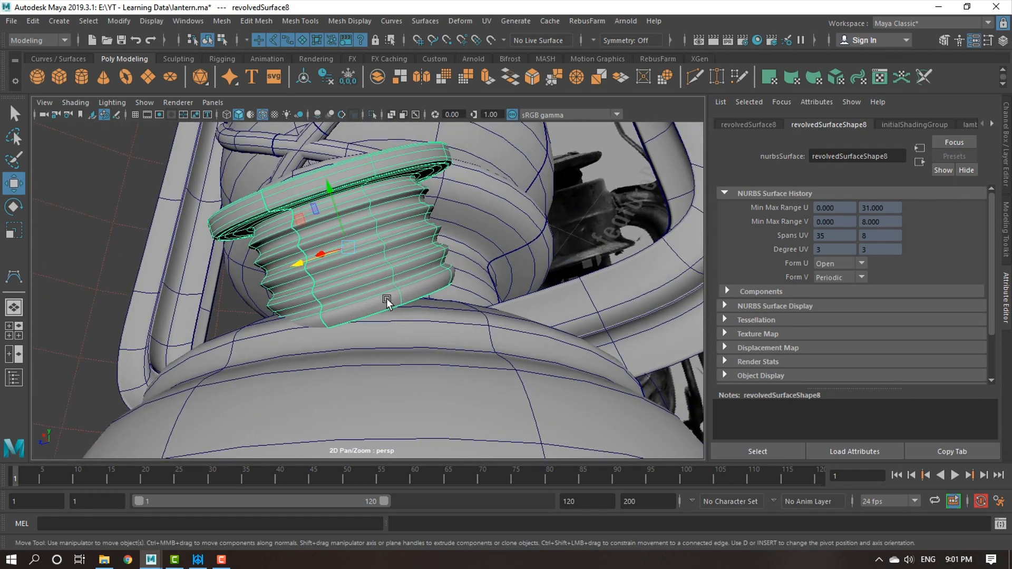
pyautogui.press('e')
pyautogui.moveTo(383, 205); pyautogui.dragTo(473, 333)
pyautogui.hotkey('ctrl', 'z')
pyautogui.hotkey('ctrl', 'z')
pyautogui.hotkey('ctrl', 'z')
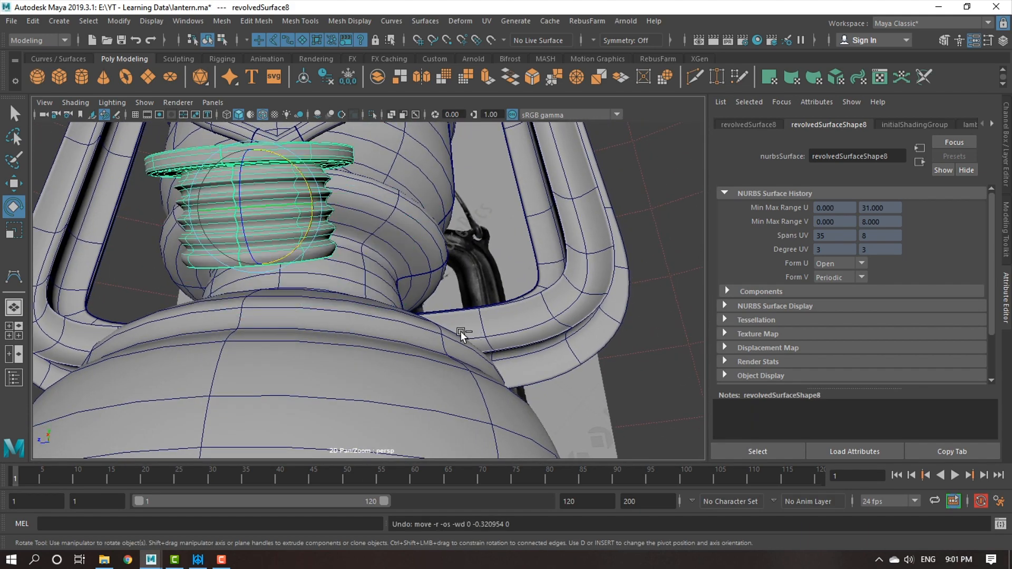
pyautogui.hotkey('ctrl', 'z')
# Examine the upright cap's position against the sloped shoulder of the lantern base from several angles.
pyautogui.keyDown('alt'); pyautogui.moveTo(463, 337); pyautogui.dragTo(353, 313); pyautogui.keyUp('alt')
pyautogui.press('w')
pyautogui.scroll(3, 378, 296)
pyautogui.keyDown('alt'); pyautogui.moveTo(379, 296); pyautogui.dragTo(381, 363, button='middle'); pyautogui.keyUp('alt')
pyautogui.keyDown('alt'); pyautogui.moveTo(382, 363); pyautogui.dragTo(295, 287, button='right'); pyautogui.keyUp('alt')
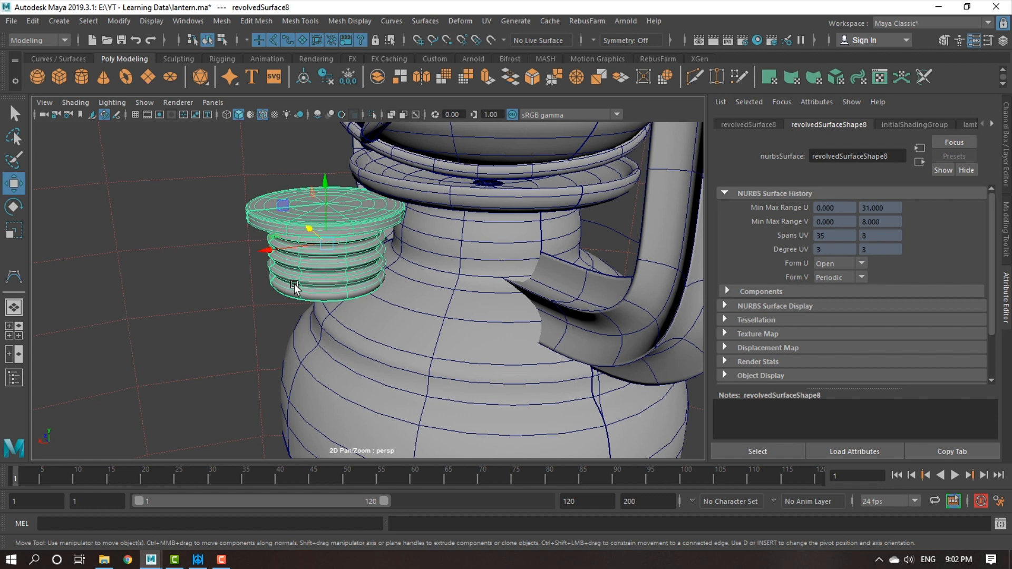
pyautogui.keyDown('alt'); pyautogui.moveTo(358, 311); pyautogui.dragTo(328, 261); pyautogui.keyUp('alt')
pyautogui.keyDown('alt'); pyautogui.moveTo(325, 261); pyautogui.dragTo(308, 249, button='right'); pyautogui.keyUp('alt')
pyautogui.moveTo(308, 248)
pyautogui.keyDown('alt'); pyautogui.mouseDown(button='middle')
pyautogui.moveTo(334, 283)
pyautogui.moveTo(299, 247)
pyautogui.mouseUp(button='middle'); pyautogui.keyUp('alt')
pyautogui.keyDown('alt'); pyautogui.moveTo(299, 248); pyautogui.dragTo(361, 287, button='right'); pyautogui.keyUp('alt')
pyautogui.moveTo(361, 287)
pyautogui.keyDown('alt'); pyautogui.mouseDown()
pyautogui.moveTo(368, 304)
pyautogui.moveTo(356, 304)
pyautogui.mouseUp(); pyautogui.keyUp('alt')
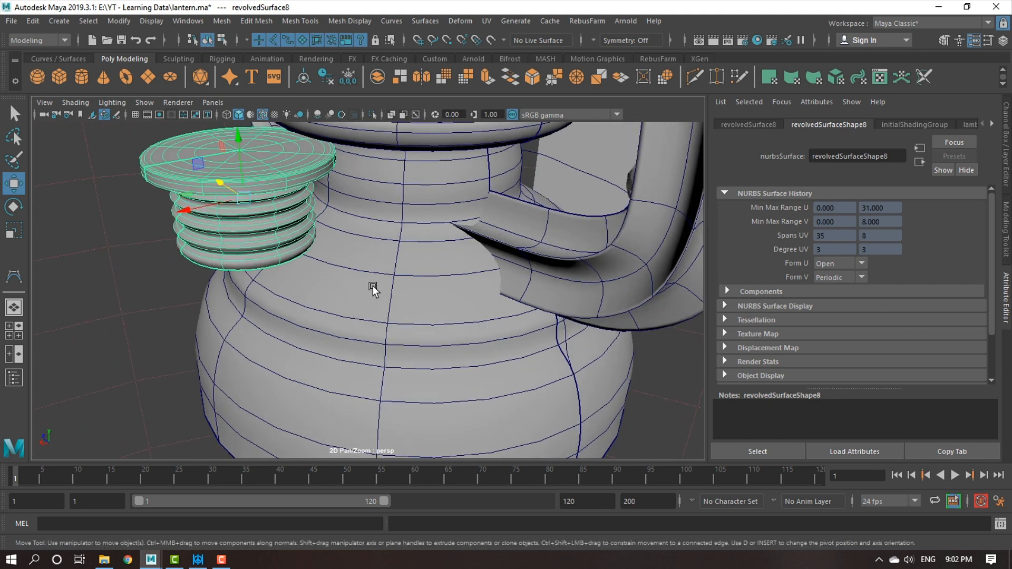
pyautogui.keyDown('alt'); pyautogui.moveTo(386, 289); pyautogui.dragTo(315, 249); pyautogui.keyUp('alt')
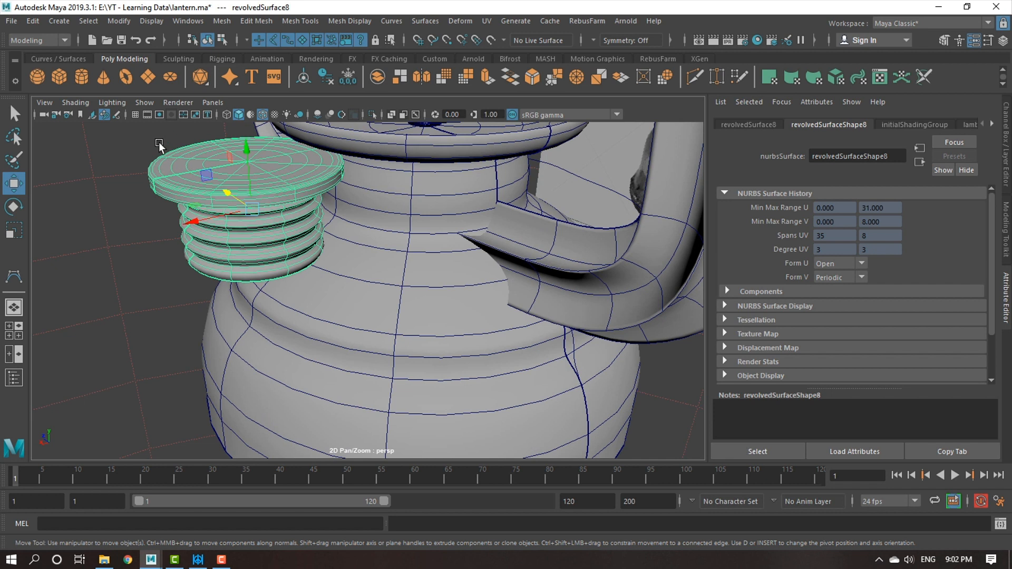
# Snap the center of the cap's top face onto the base's sloped shoulder with the Snap Together Tool.
pyautogui.click(121, 21)
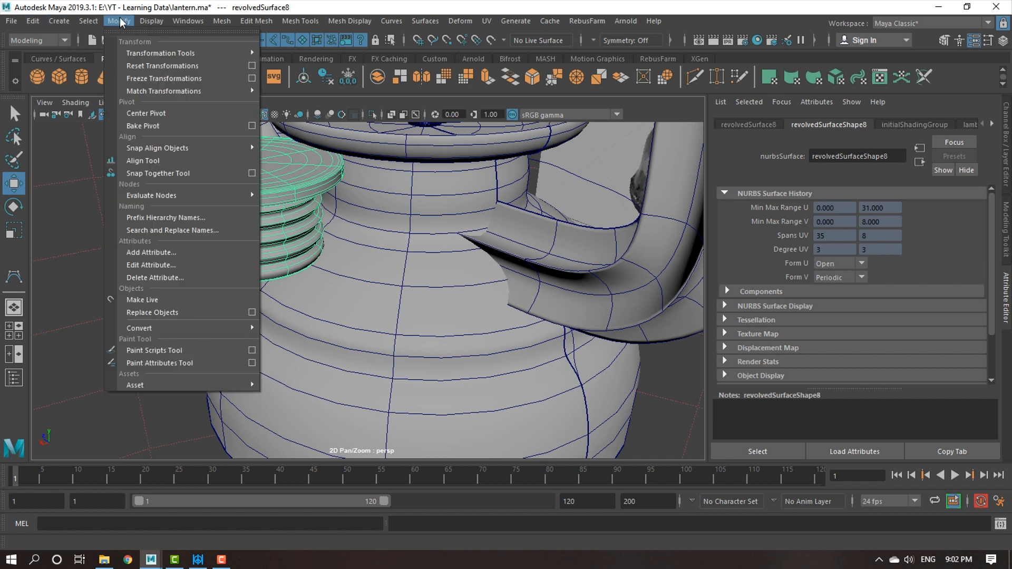
pyautogui.click(158, 173)
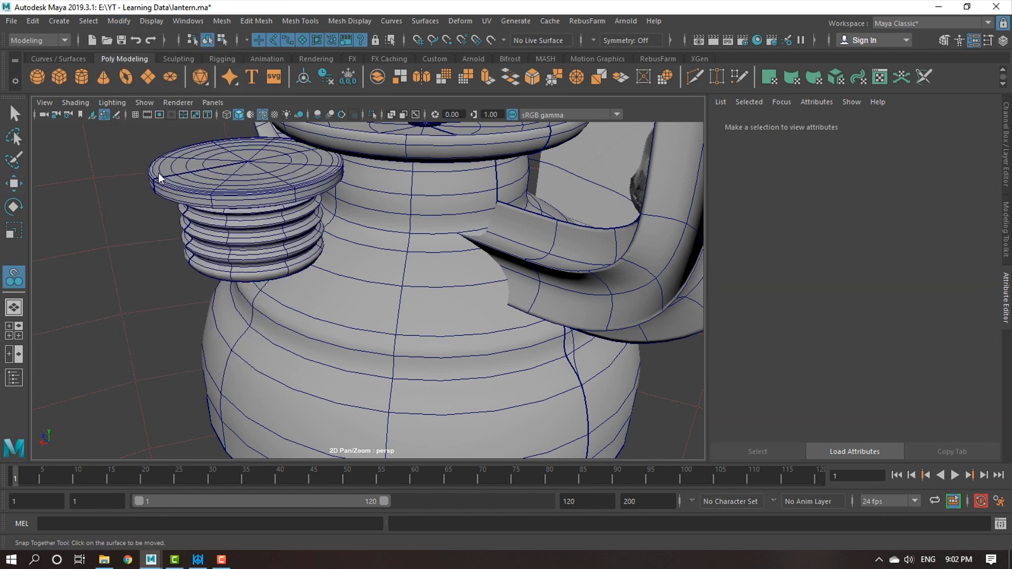
pyautogui.keyDown('alt'); pyautogui.moveTo(59, 249); pyautogui.dragTo(113, 273); pyautogui.keyUp('alt')
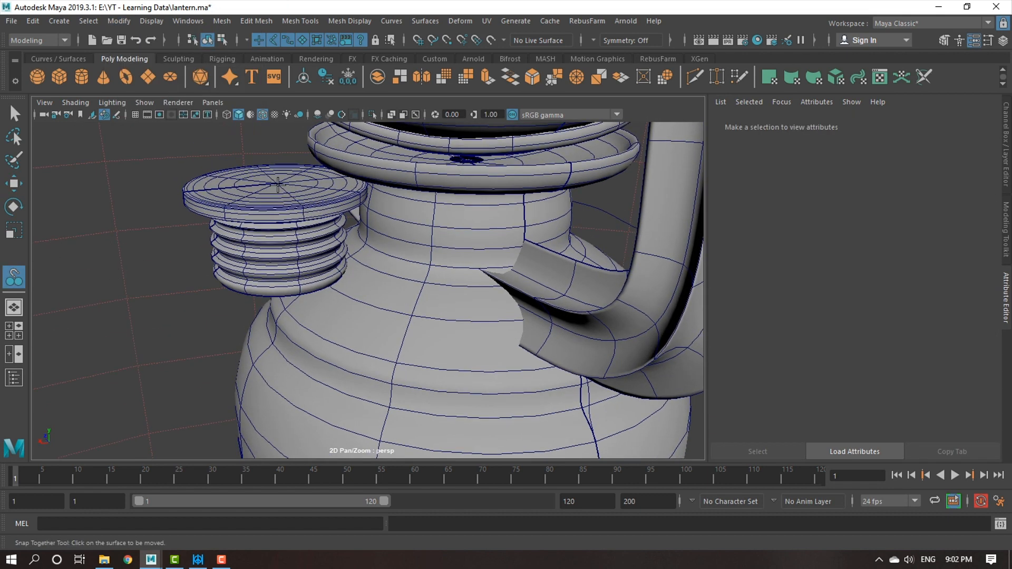
pyautogui.scroll(2, 277, 177)
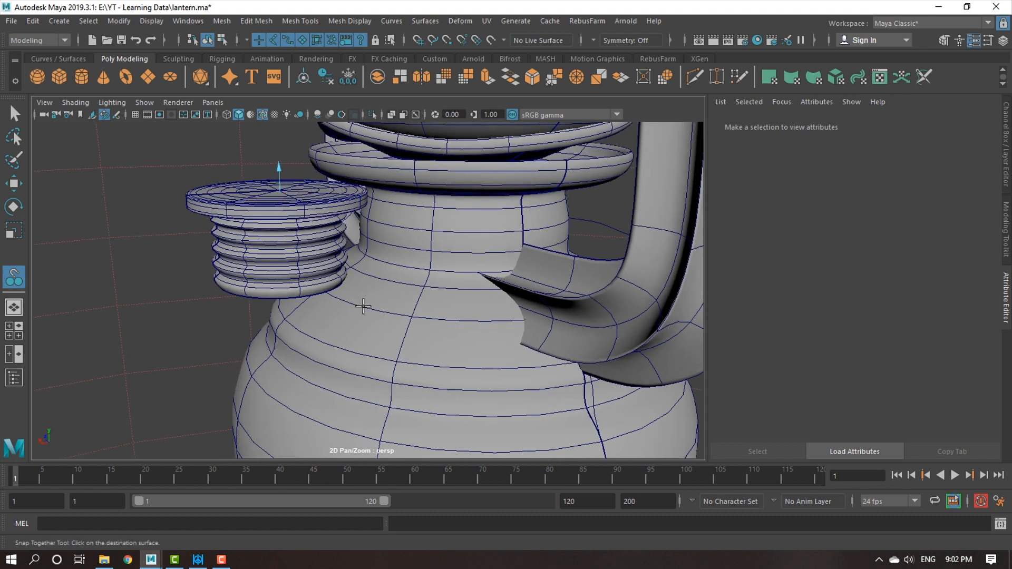
pyautogui.scroll(2, 350, 284)
pyautogui.scroll(1, 350, 284)
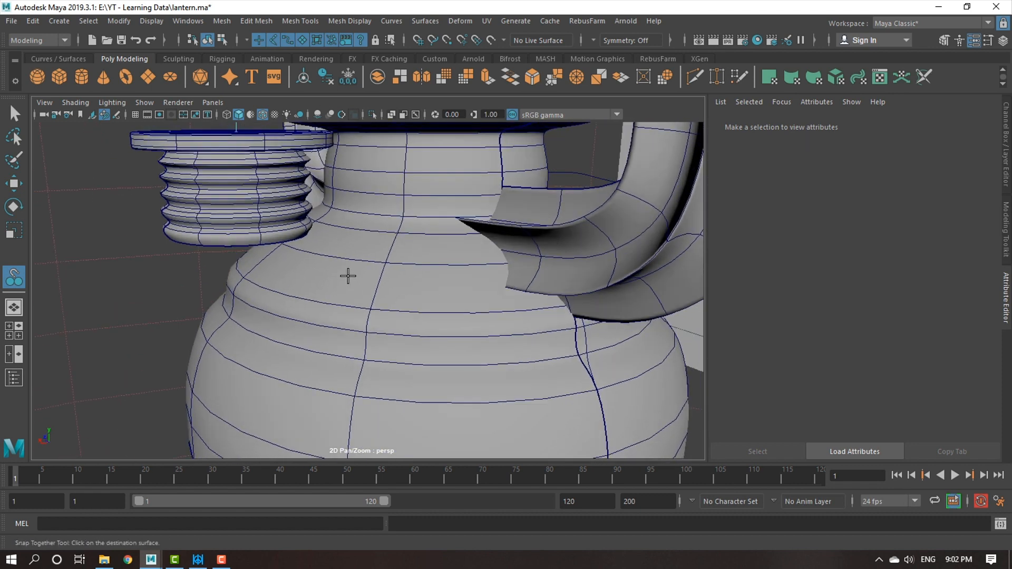
pyautogui.click(343, 270)
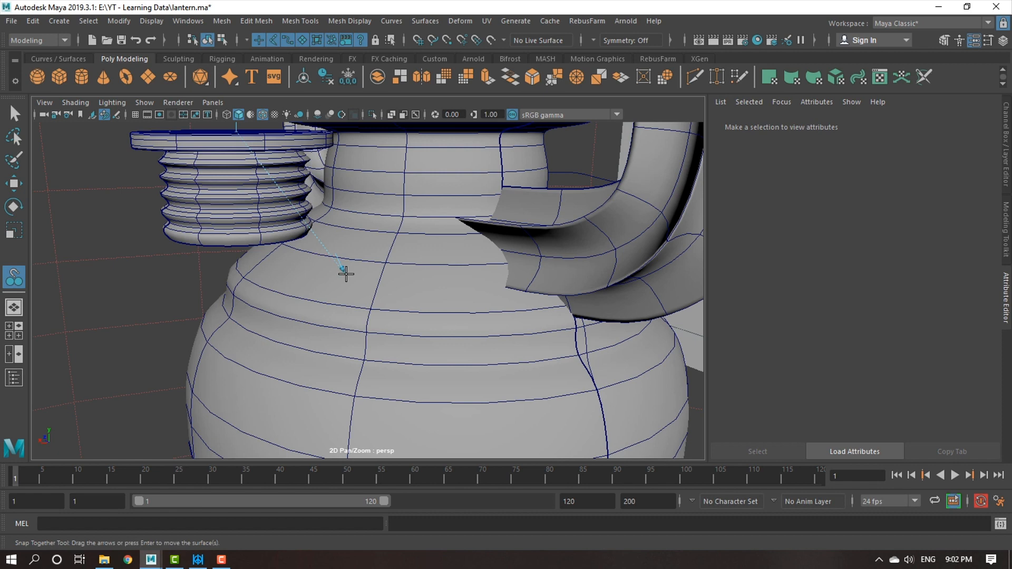
pyautogui.keyDown('alt'); pyautogui.moveTo(278, 332); pyautogui.dragTo(481, 337); pyautogui.keyUp('alt')
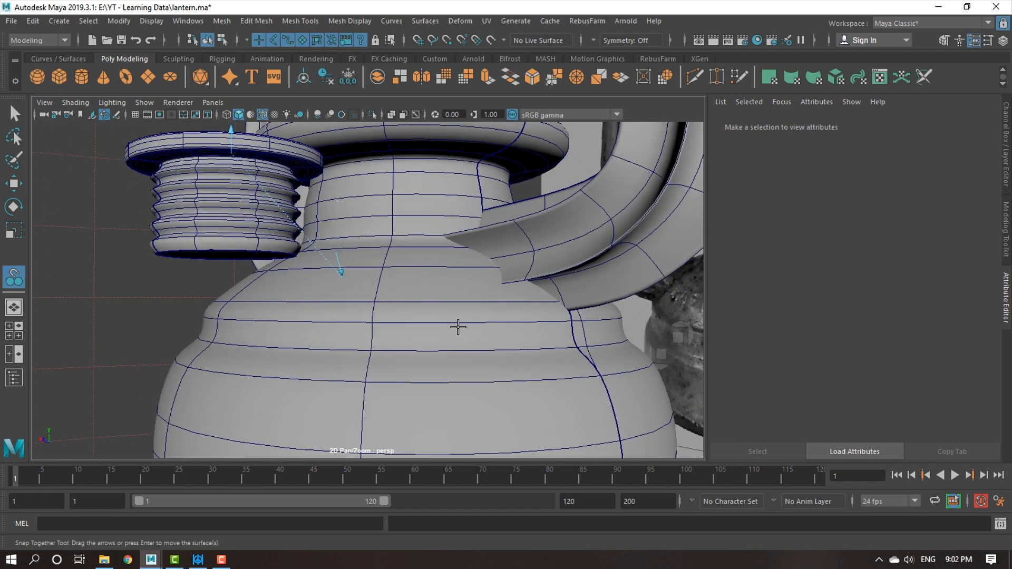
pyautogui.press('Return')
# Flip the snapped cap so its lid faces outward by setting its Scale Y to -0.813.
pyautogui.keyDown('alt'); pyautogui.moveTo(460, 327); pyautogui.dragTo(377, 274); pyautogui.keyUp('alt')
pyautogui.click(357, 277)
pyautogui.press('e')
pyautogui.keyDown('alt'); pyautogui.moveTo(391, 318); pyautogui.dragTo(464, 315); pyautogui.keyUp('alt')
pyautogui.press('r')
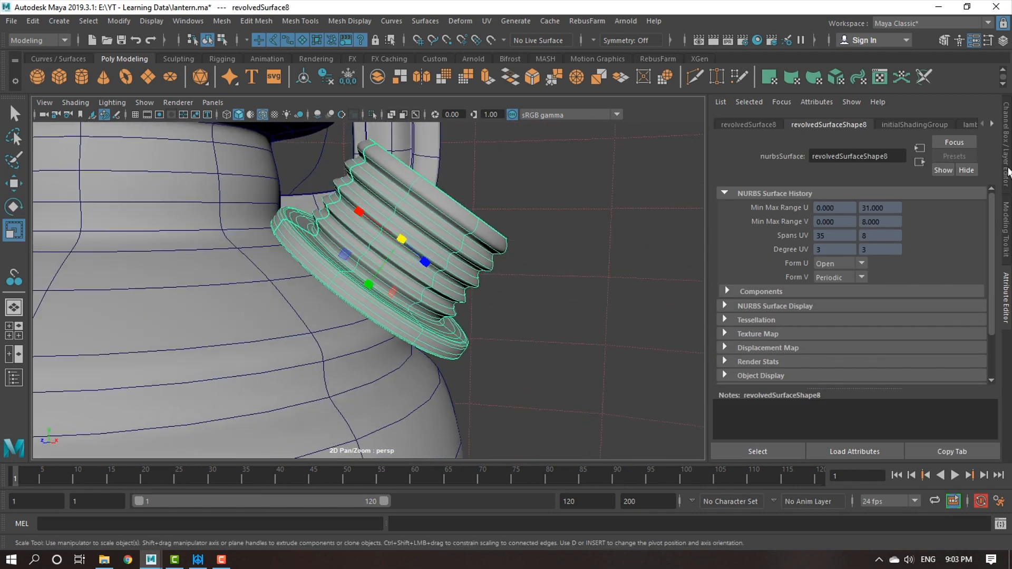
pyautogui.hotkey('ctrl', 'a')
pyautogui.moveTo(440, 283); pyautogui.dragTo(557, 212)
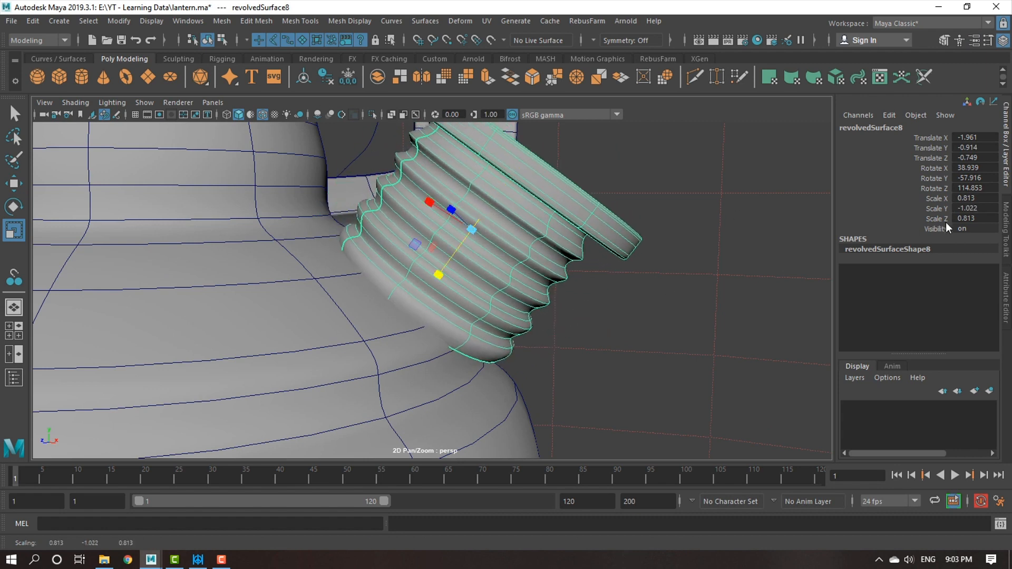
pyautogui.hotkey('ctrl', 'z')
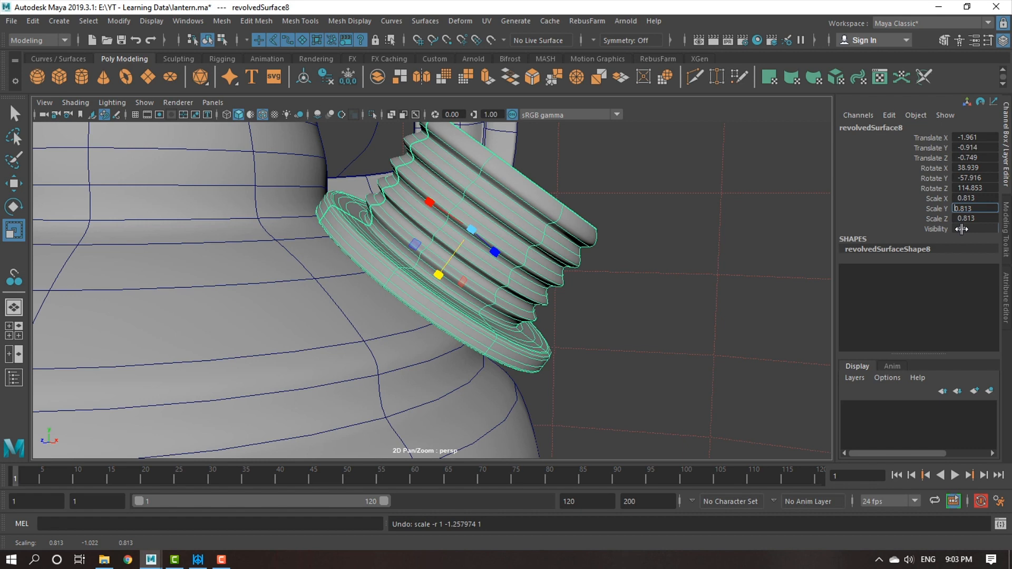
pyautogui.press('Return')
pyautogui.scroll(-3, 692, 295)
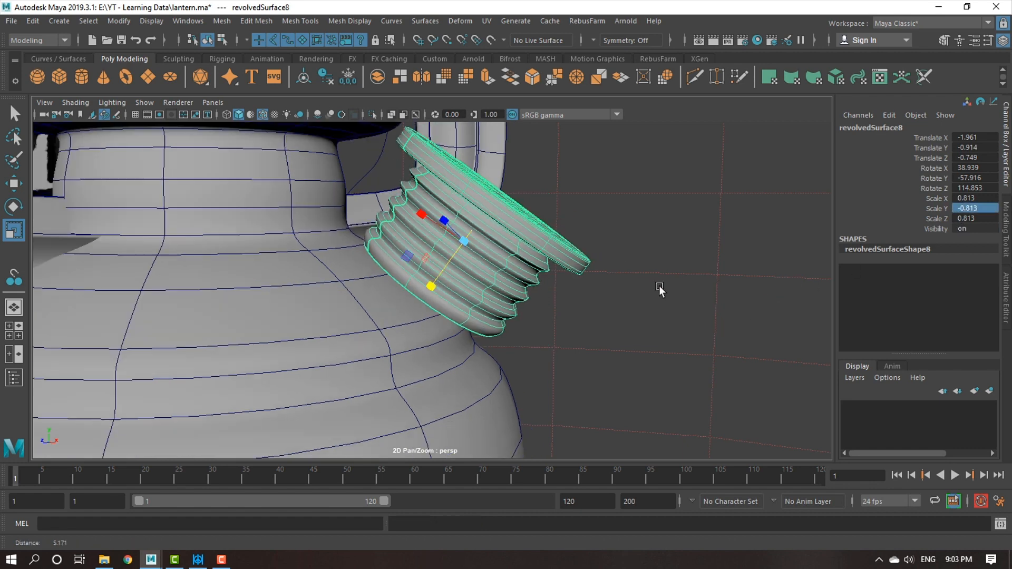
# Scale the flipped cap down uniformly to about 0.61, keeping its Y scale negative.
pyautogui.press('w')
pyautogui.keyDown('alt'); pyautogui.moveTo(662, 293); pyautogui.dragTo(399, 277); pyautogui.keyUp('alt')
pyautogui.press('r')
pyautogui.moveTo(377, 226); pyautogui.dragTo(424, 252)
# Use object axis orientation for the Move tool and shift the cap down against the base's shoulder.
pyautogui.press('w')
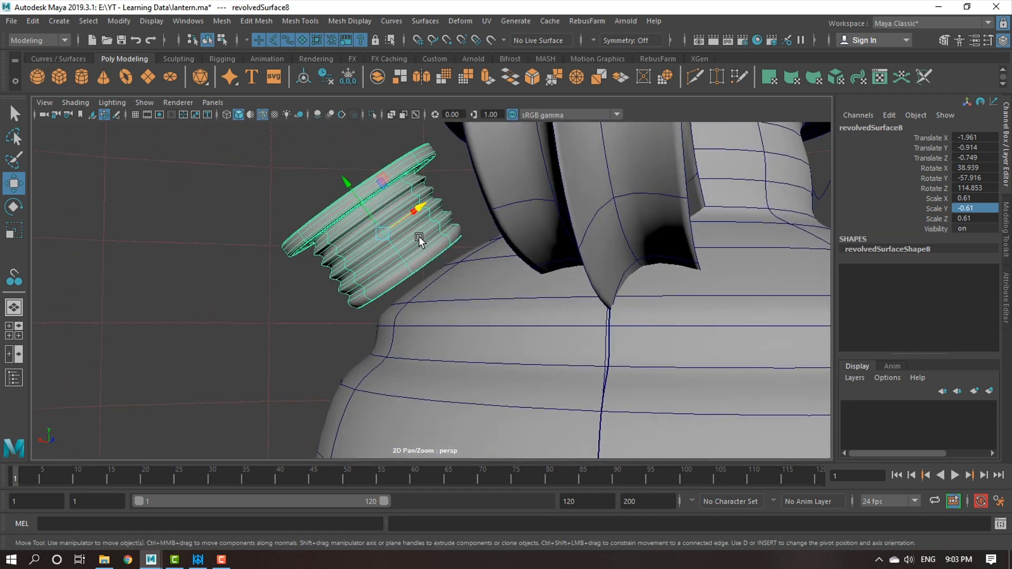
pyautogui.click(419, 238)
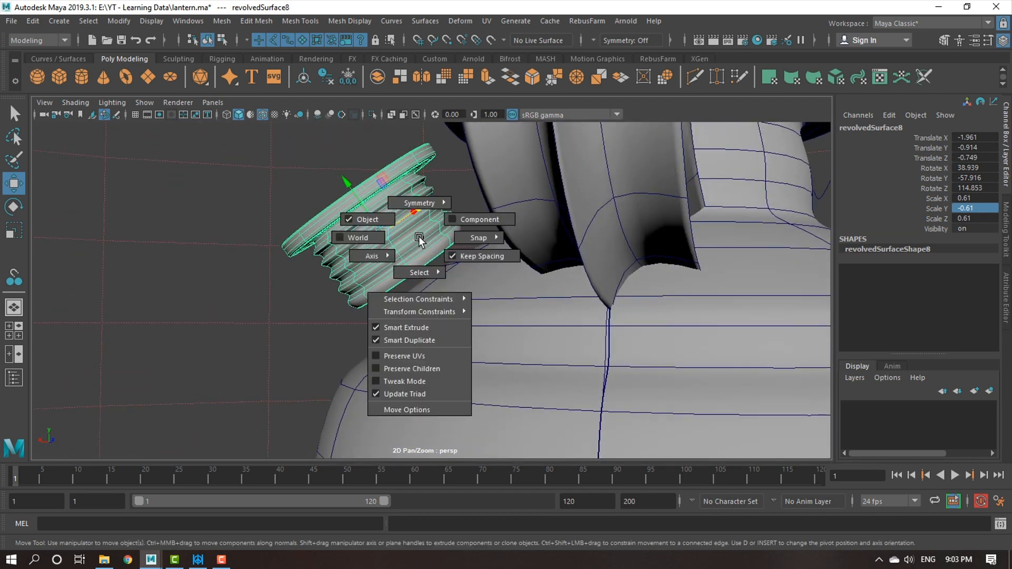
pyautogui.click(378, 217)
pyautogui.keyDown('alt'); pyautogui.moveTo(445, 253); pyautogui.dragTo(334, 175); pyautogui.keyUp('alt')
pyautogui.moveTo(334, 176); pyautogui.dragTo(485, 245, button='middle')
pyautogui.keyDown('alt'); pyautogui.moveTo(421, 218); pyautogui.dragTo(583, 308); pyautogui.keyUp('alt')
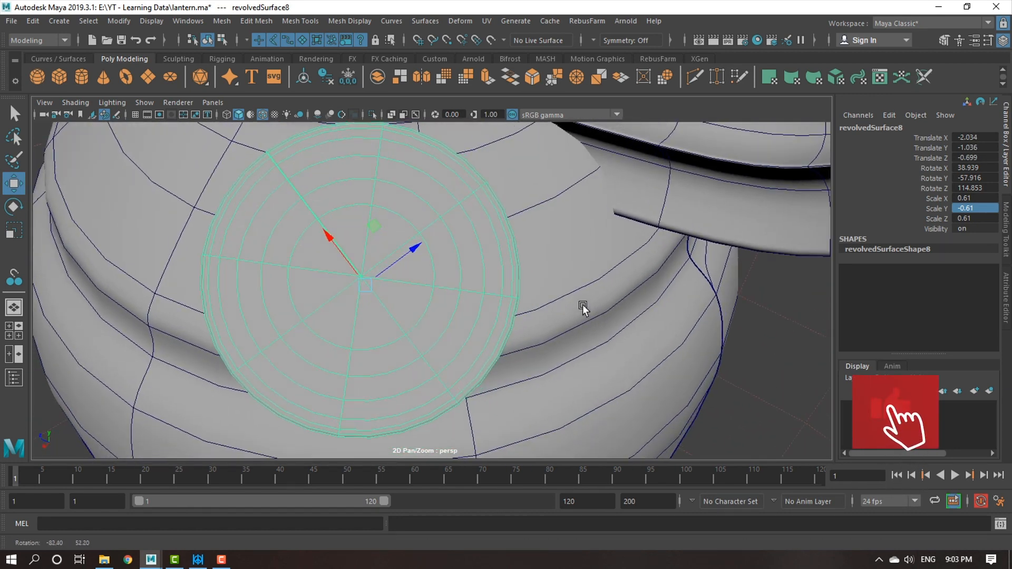
# Rotate the cap to about 21.3, -23.2, 140.5 degrees and nudge it along its own axes onto the base.
pyautogui.press('e')
pyautogui.moveTo(418, 274); pyautogui.dragTo(448, 281)
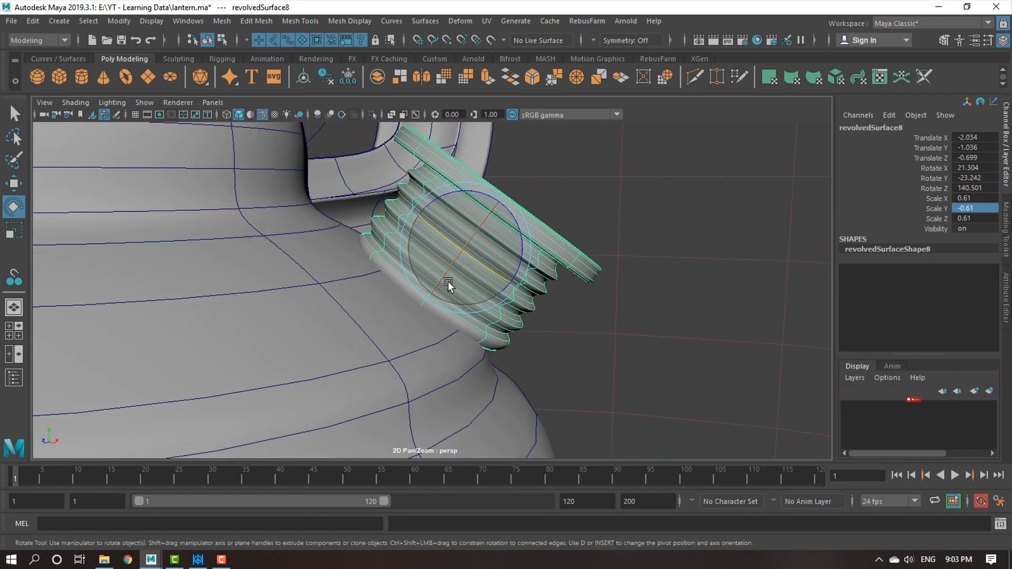
pyautogui.press('w')
pyautogui.moveTo(441, 245); pyautogui.dragTo(418, 230)
pyautogui.moveTo(477, 184); pyautogui.dragTo(471, 194)
pyautogui.scroll(-5, 598, 327)
pyautogui.keyDown('alt'); pyautogui.moveTo(584, 331); pyautogui.dragTo(439, 292); pyautogui.keyUp('alt')
# Scale the cap down uniformly to about 0.553, keeping its Y scale negative.
pyautogui.press('r')
pyautogui.scroll(3, 457, 326)
pyautogui.keyDown('alt'); pyautogui.moveTo(456, 327); pyautogui.dragTo(395, 261); pyautogui.keyUp('alt')
pyautogui.keyDown('alt'); pyautogui.moveTo(496, 316); pyautogui.dragTo(423, 330); pyautogui.keyUp('alt')
pyautogui.scroll(3, 423, 330)
# Move the cap along its object axes to about X -2.163, Y -0.944, Z -0.627 on the base's shoulder.
pyautogui.press('w')
pyautogui.scroll(3, 403, 275)
pyautogui.keyDown('alt'); pyautogui.moveTo(385, 281); pyautogui.dragTo(396, 280); pyautogui.keyUp('alt')
pyautogui.moveTo(451, 209); pyautogui.dragTo(461, 199)
pyautogui.moveTo(392, 189); pyautogui.dragTo(389, 187)
pyautogui.keyDown('alt'); pyautogui.moveTo(513, 309); pyautogui.dragTo(549, 277); pyautogui.keyUp('alt')
pyautogui.scroll(2, 536, 323)
pyautogui.keyDown('alt'); pyautogui.moveTo(535, 327); pyautogui.dragTo(554, 354, button='middle'); pyautogui.keyUp('alt')
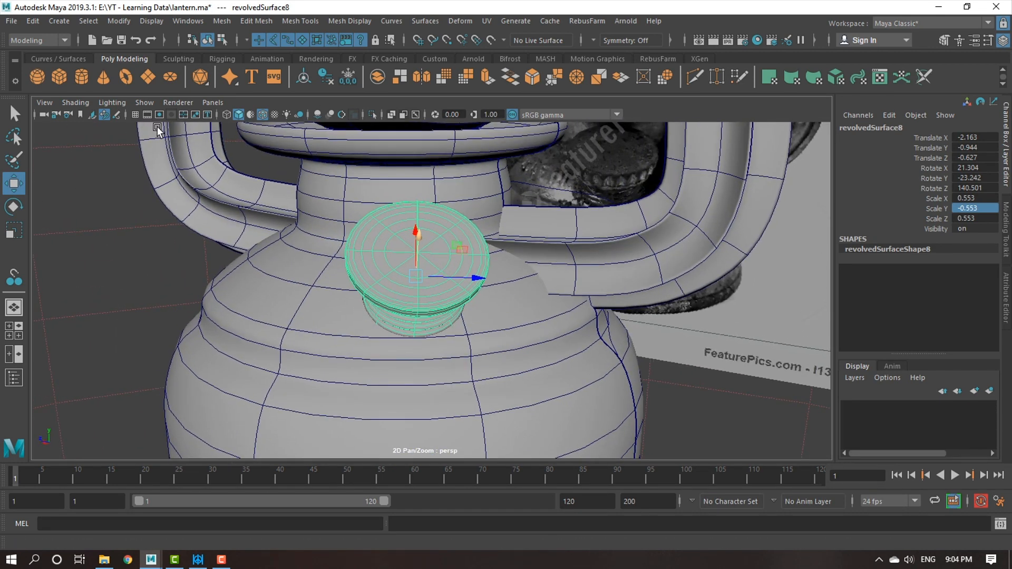
# Shift the cap along its own Z axis to match the reference photo, to about X -2.124, Y -0.941, Z -0.563.
pyautogui.click(120, 21)
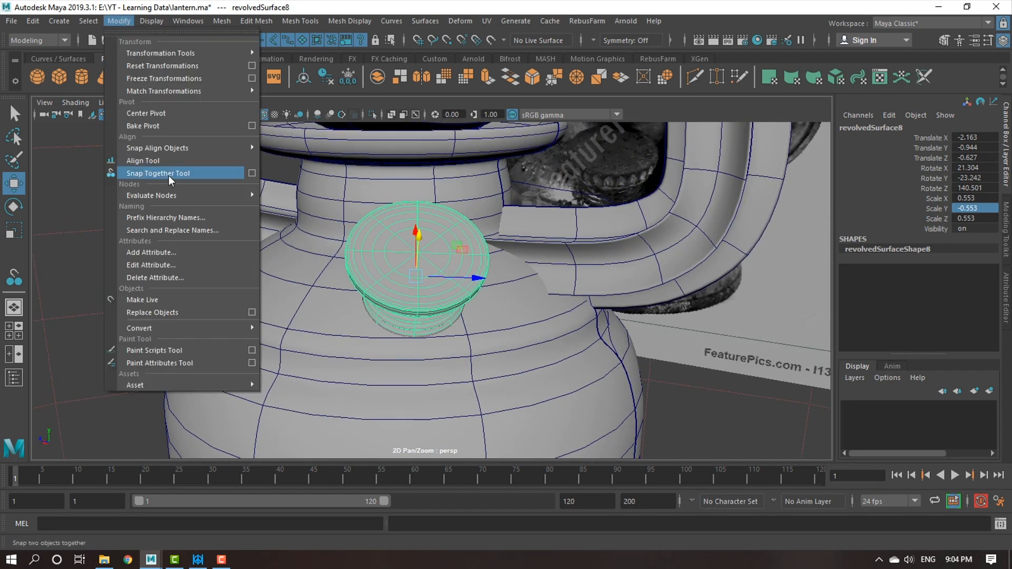
pyautogui.click(316, 247)
pyautogui.scroll(-4, 384, 280)
pyautogui.keyDown('alt'); pyautogui.moveTo(384, 280); pyautogui.dragTo(520, 275); pyautogui.keyUp('alt')
pyautogui.keyDown('alt'); pyautogui.moveTo(520, 273); pyautogui.dragTo(369, 280, button='right'); pyautogui.keyUp('alt')
pyautogui.keyDown('alt'); pyautogui.moveTo(572, 324); pyautogui.dragTo(508, 333); pyautogui.keyUp('alt')
pyautogui.keyDown('alt'); pyautogui.moveTo(509, 334); pyautogui.dragTo(430, 301, button='middle'); pyautogui.keyUp('alt')
pyautogui.keyDown('alt'); pyautogui.moveTo(491, 332); pyautogui.dragTo(429, 345); pyautogui.keyUp('alt')
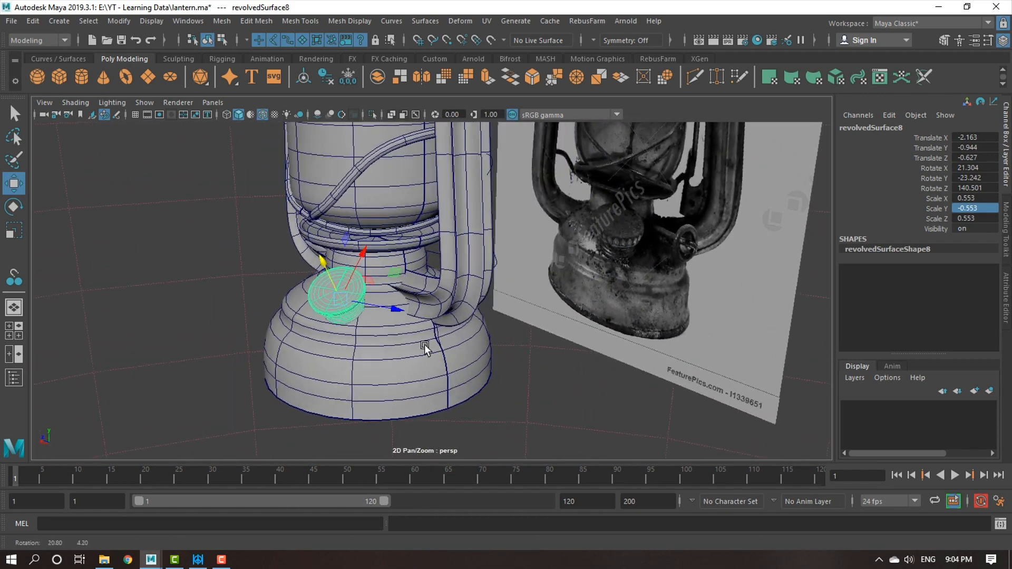
pyautogui.keyDown('alt'); pyautogui.moveTo(429, 345); pyautogui.dragTo(484, 360, button='right'); pyautogui.keyUp('alt')
pyautogui.keyDown('alt'); pyautogui.moveTo(484, 360); pyautogui.dragTo(367, 317); pyautogui.keyUp('alt')
pyautogui.keyDown('alt'); pyautogui.moveTo(596, 290); pyautogui.dragTo(669, 261, button='right'); pyautogui.keyUp('alt')
pyautogui.keyDown('alt'); pyautogui.moveTo(364, 392); pyautogui.dragTo(450, 334); pyautogui.keyUp('alt')
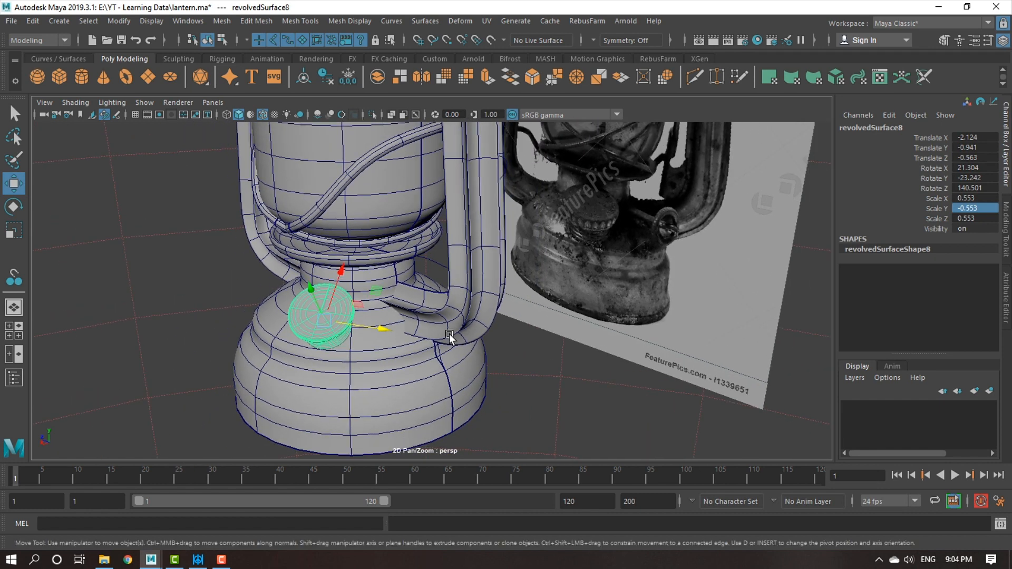
# Compare the lantern model and its placed fuel cap with the reference photo from several angles.
pyautogui.click(58, 18)
pyautogui.moveTo(93, 68)
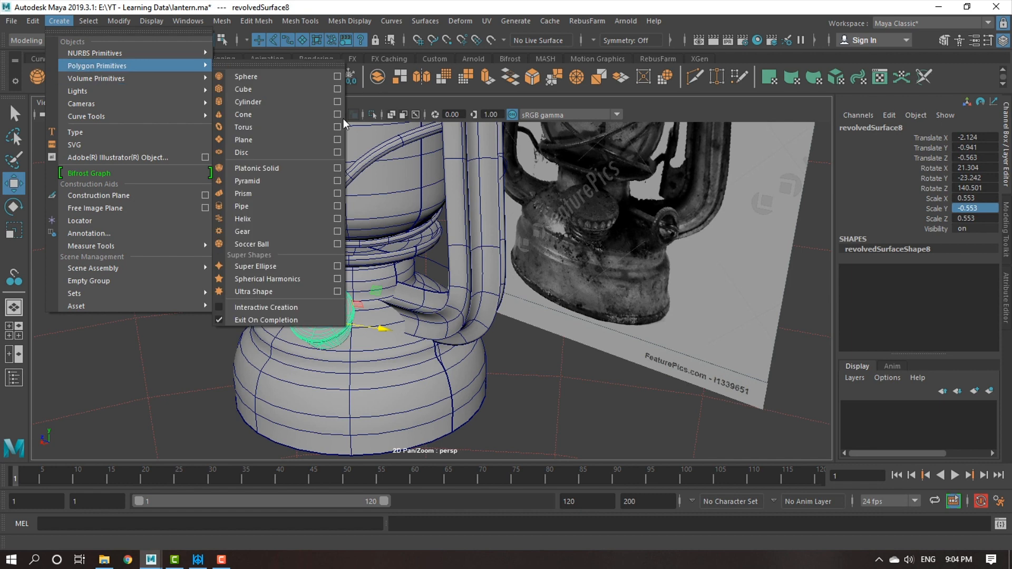
pyautogui.keyDown('alt'); pyautogui.moveTo(644, 201); pyautogui.dragTo(626, 207, button='right'); pyautogui.keyUp('alt')
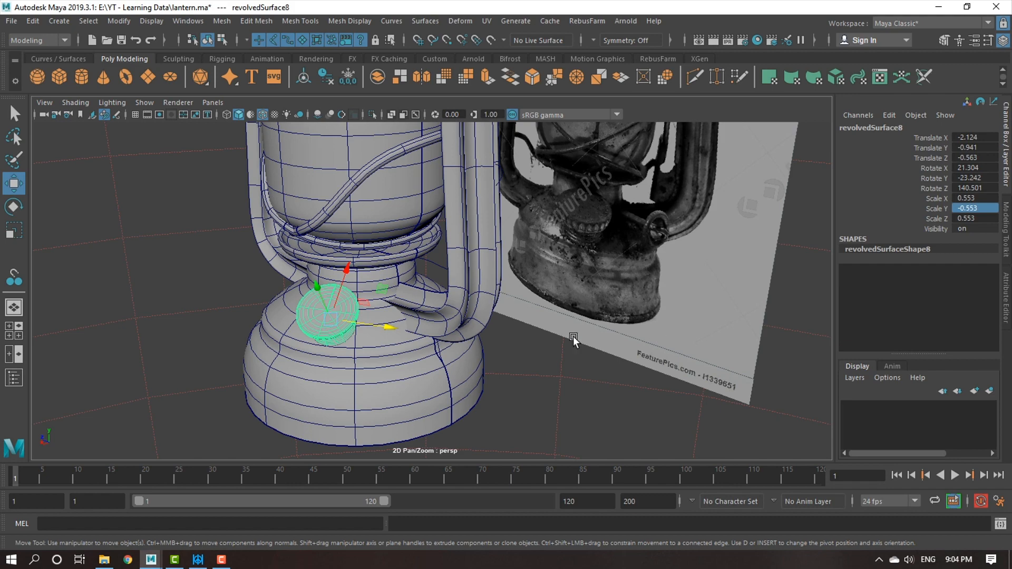
pyautogui.keyDown('alt'); pyautogui.moveTo(536, 283); pyautogui.dragTo(429, 248, button='right'); pyautogui.keyUp('alt')
pyautogui.keyDown('alt'); pyautogui.moveTo(440, 266); pyautogui.dragTo(475, 316, button='middle'); pyautogui.keyUp('alt')
pyautogui.keyDown('alt'); pyautogui.moveTo(522, 296); pyautogui.dragTo(500, 261, button='right'); pyautogui.keyUp('alt')
pyautogui.keyDown('alt'); pyautogui.moveTo(500, 264); pyautogui.dragTo(443, 284); pyautogui.keyUp('alt')
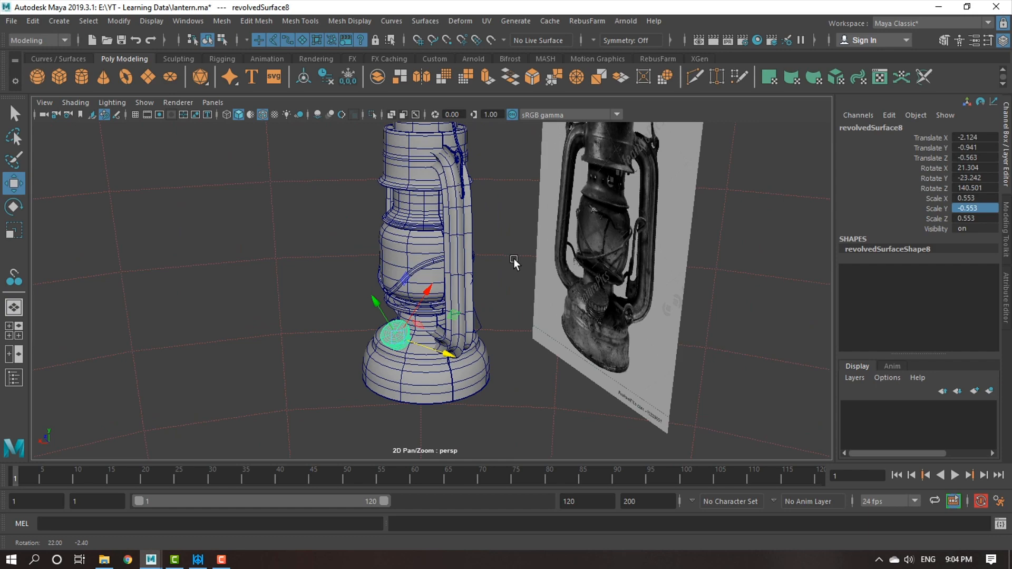
pyautogui.keyDown('alt'); pyautogui.moveTo(442, 284); pyautogui.dragTo(462, 336, button='right'); pyautogui.keyUp('alt')
pyautogui.keyDown('alt'); pyautogui.moveTo(462, 336); pyautogui.dragTo(386, 277); pyautogui.keyUp('alt')
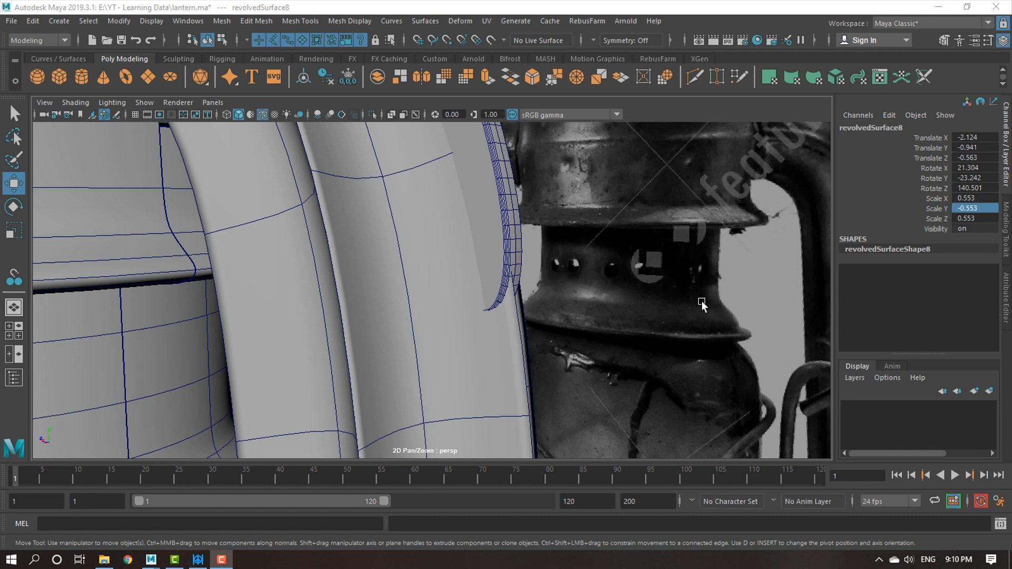
# Select the lantern's extruded side tube surface and open the UV Editor.
pyautogui.keyDown('alt'); pyautogui.moveTo(680, 377); pyautogui.dragTo(206, 224, button='right'); pyautogui.keyUp('alt')
pyautogui.keyDown('alt'); pyautogui.moveTo(472, 312); pyautogui.dragTo(537, 280, button='middle'); pyautogui.keyUp('alt')
pyautogui.keyDown('alt'); pyautogui.moveTo(538, 280); pyautogui.dragTo(457, 290, button='right'); pyautogui.keyUp('alt')
pyautogui.keyDown('alt'); pyautogui.moveTo(484, 289); pyautogui.dragTo(485, 251, button='middle'); pyautogui.keyUp('alt')
pyautogui.keyDown('alt'); pyautogui.moveTo(496, 294); pyautogui.dragTo(492, 315); pyautogui.keyUp('alt')
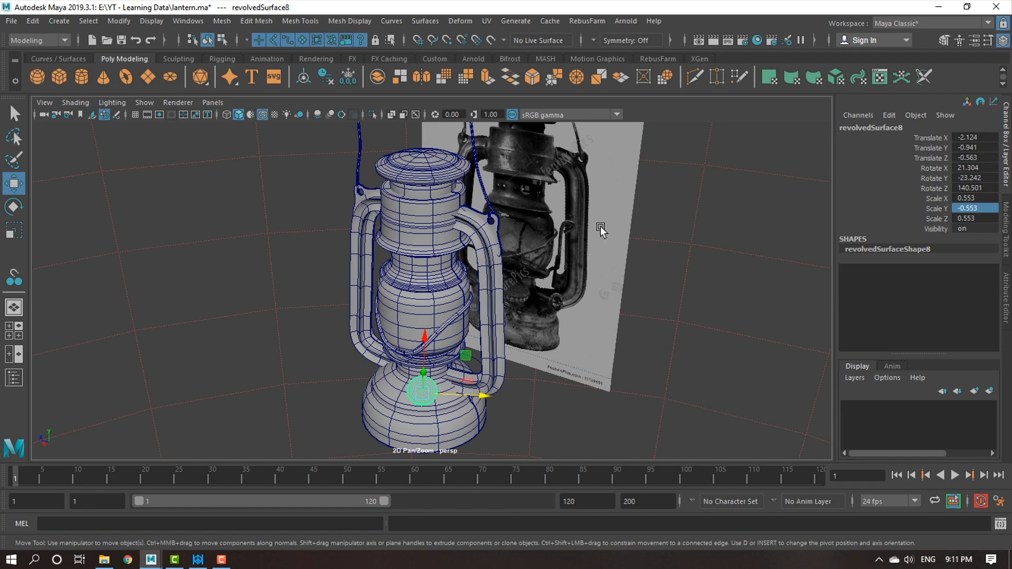
pyautogui.click(488, 274)
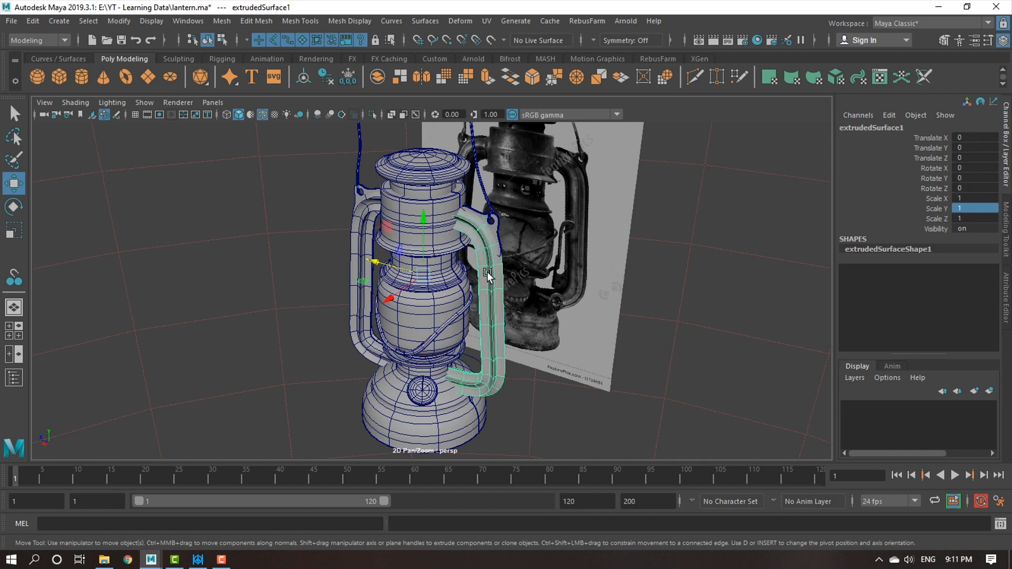
pyautogui.click(487, 21)
pyautogui.click(502, 43)
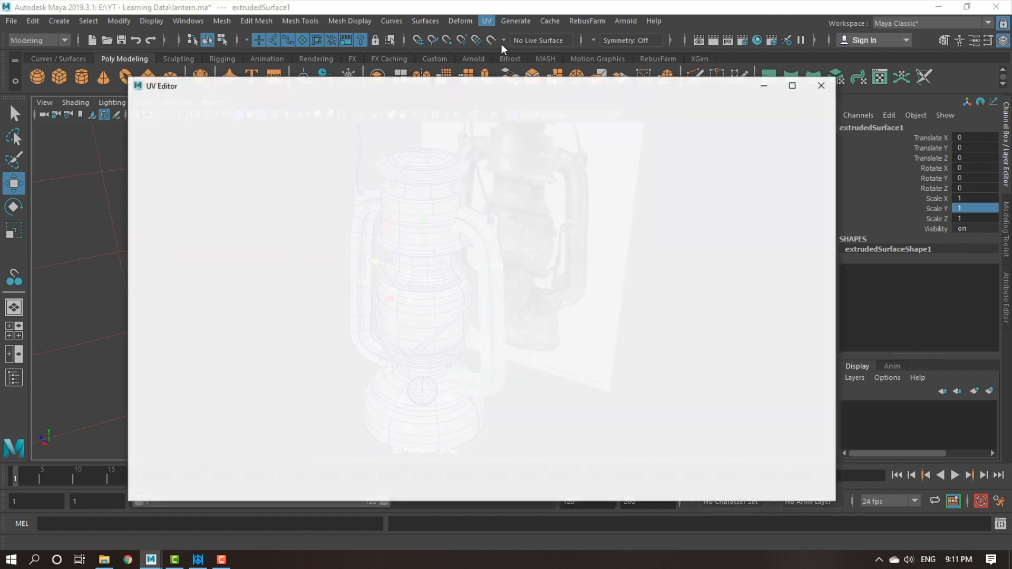
# Inspect the side tube surface's UV layout, minimise the UV Editor and look over the lantern model.
pyautogui.scroll(-2, 548, 365)
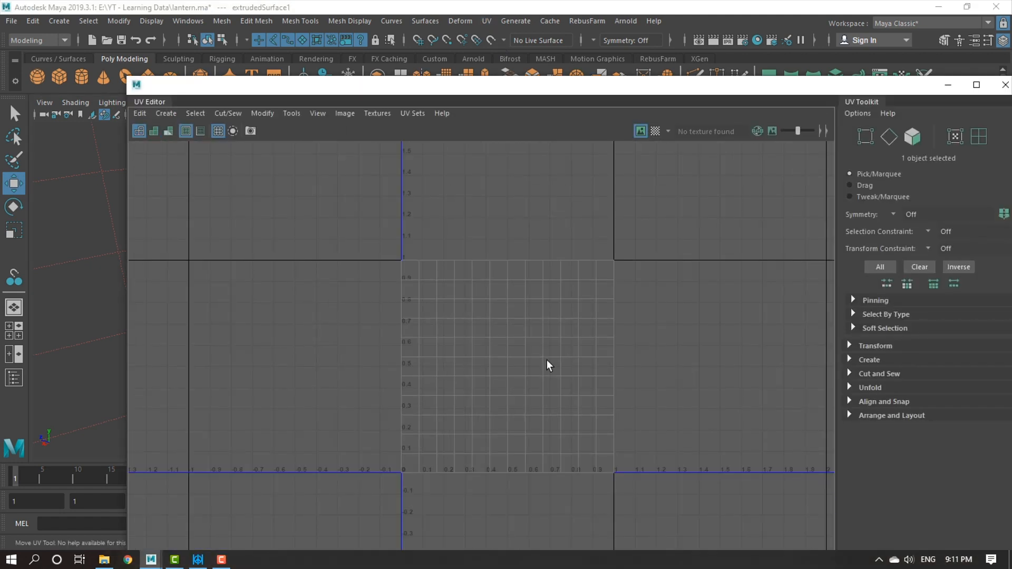
pyautogui.scroll(2, 548, 365)
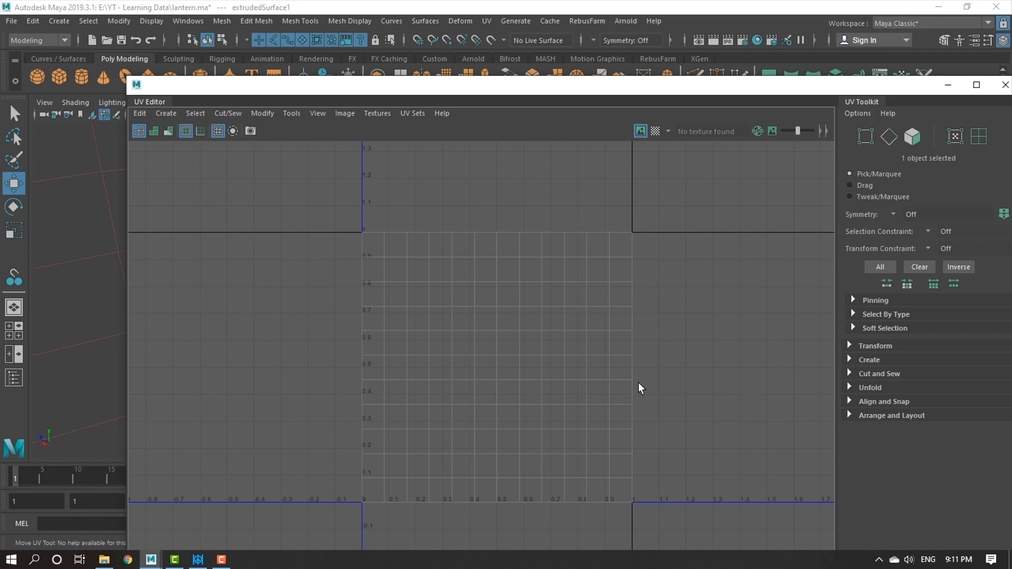
pyautogui.click(948, 87)
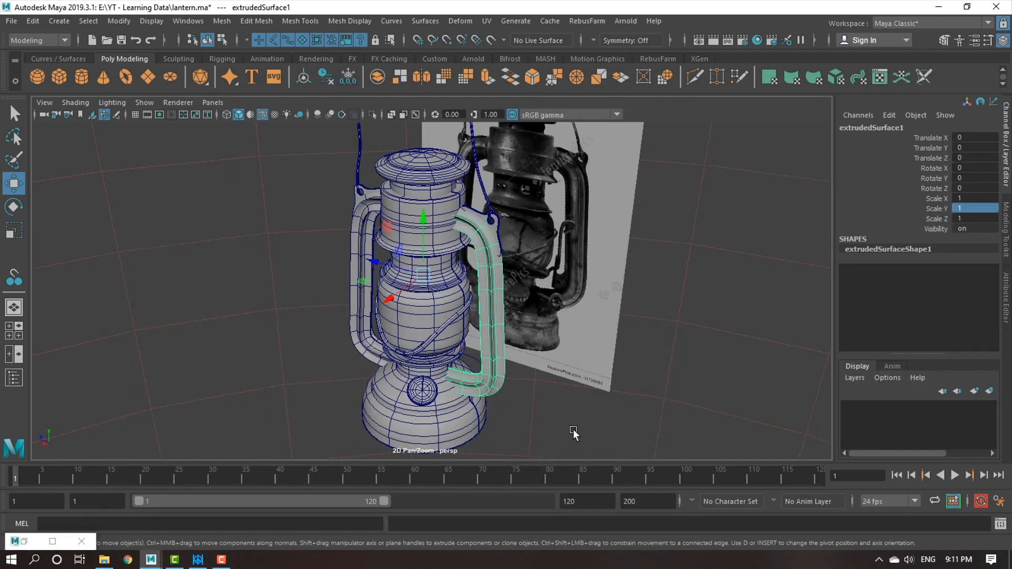
pyautogui.keyDown('alt'); pyautogui.moveTo(526, 388); pyautogui.dragTo(537, 338, button='middle'); pyautogui.keyUp('alt')
pyautogui.keyDown('alt'); pyautogui.moveTo(538, 337); pyautogui.dragTo(570, 410, button='right'); pyautogui.keyUp('alt')
pyautogui.keyDown('alt'); pyautogui.moveTo(571, 410); pyautogui.dragTo(557, 432, button='middle'); pyautogui.keyUp('alt')
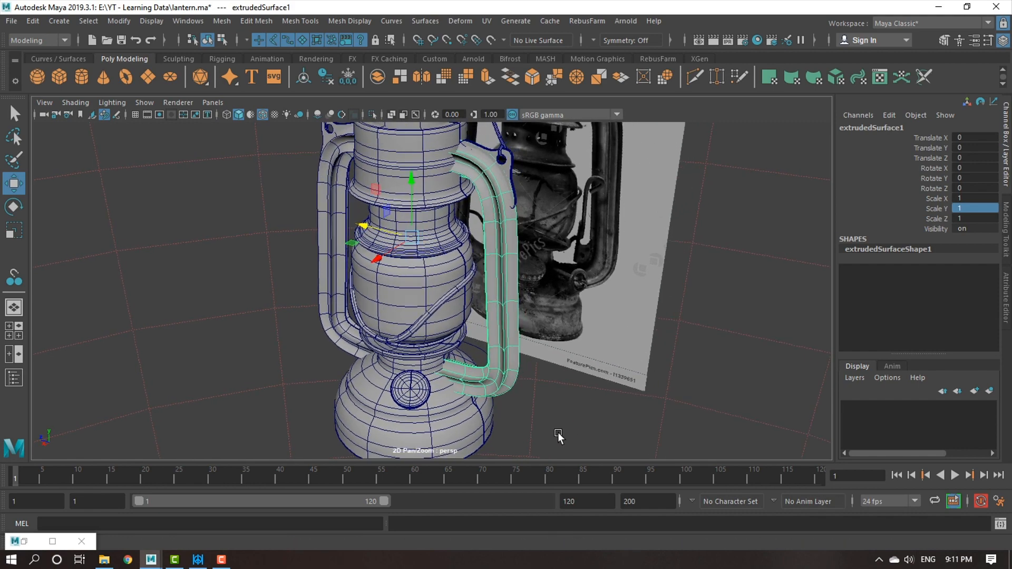
pyautogui.keyDown('alt'); pyautogui.moveTo(557, 432); pyautogui.dragTo(543, 383, button='right'); pyautogui.keyUp('alt')
pyautogui.keyDown('alt'); pyautogui.moveTo(542, 382); pyautogui.dragTo(512, 383); pyautogui.keyUp('alt')
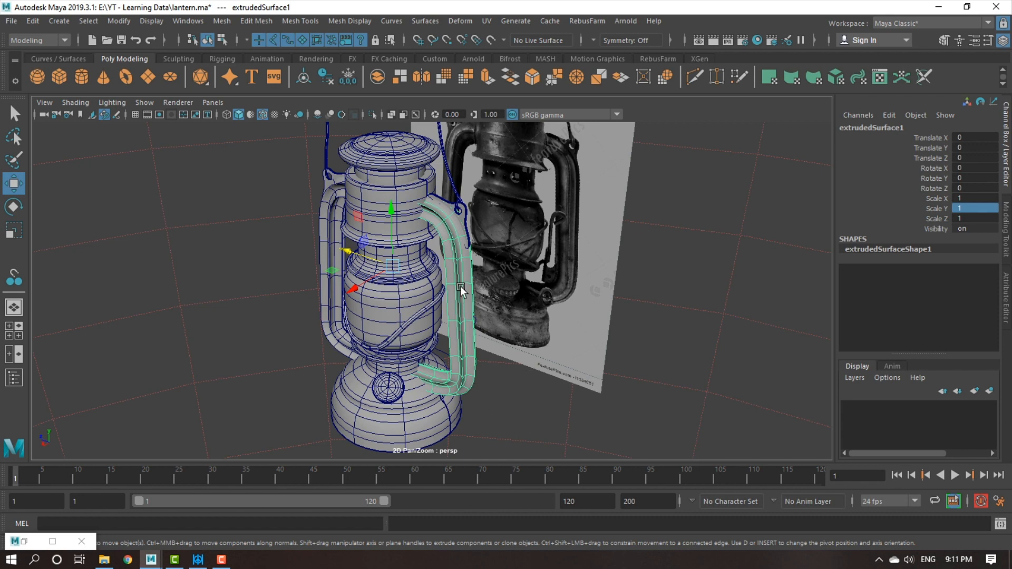
# Select the lantern's base surface, open the Convert NURBS to Polygons options and reset them to defaults.
pyautogui.click(417, 420)
pyautogui.keyDown('alt'); pyautogui.moveTo(417, 419); pyautogui.dragTo(419, 326, button='middle'); pyautogui.keyUp('alt')
pyautogui.keyDown('alt'); pyautogui.moveTo(419, 326); pyautogui.dragTo(472, 399, button='right'); pyautogui.keyUp('alt')
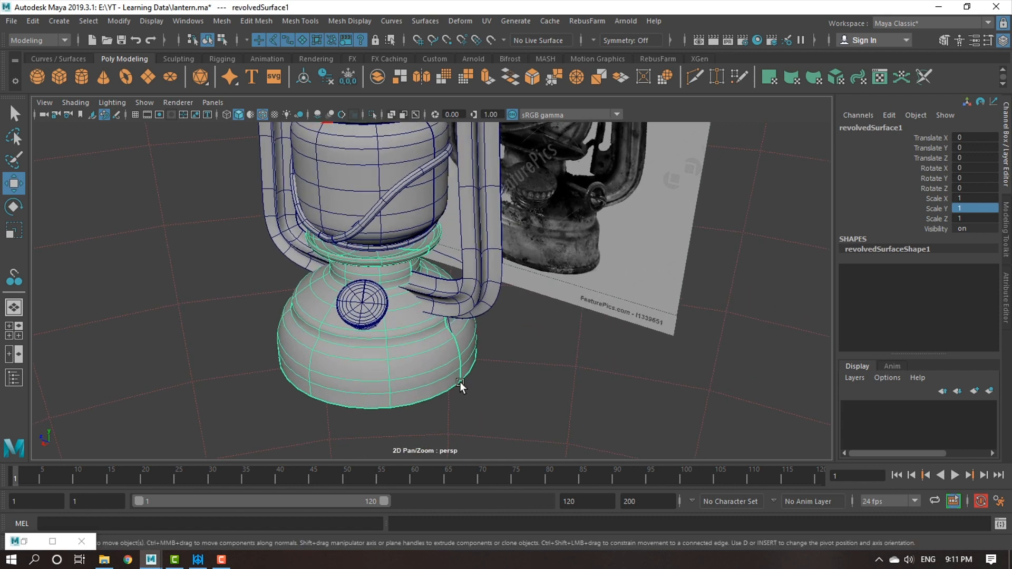
pyautogui.keyDown('alt'); pyautogui.moveTo(471, 400); pyautogui.dragTo(472, 372); pyautogui.keyUp('alt')
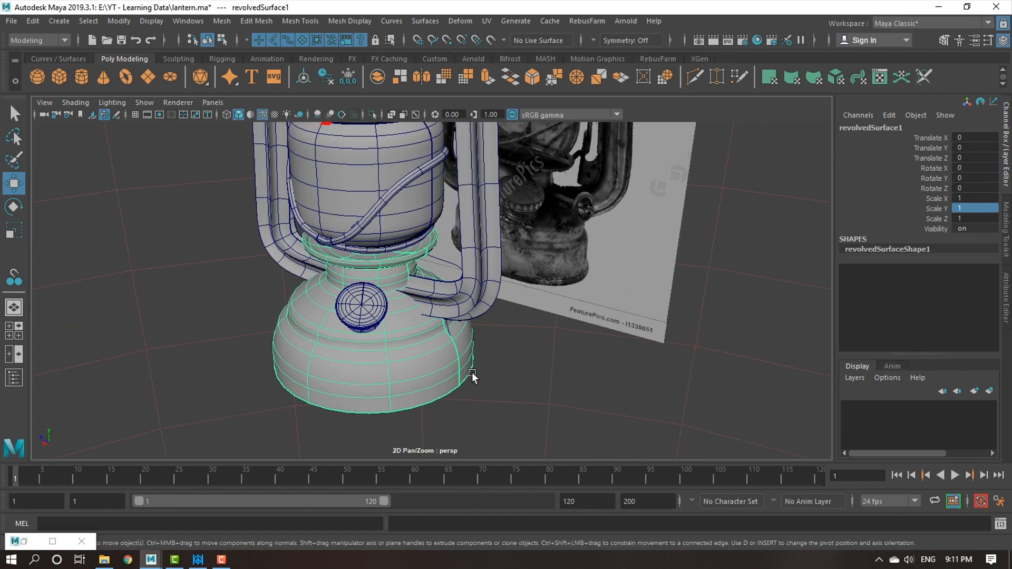
pyautogui.click(112, 18)
pyautogui.moveTo(207, 328)
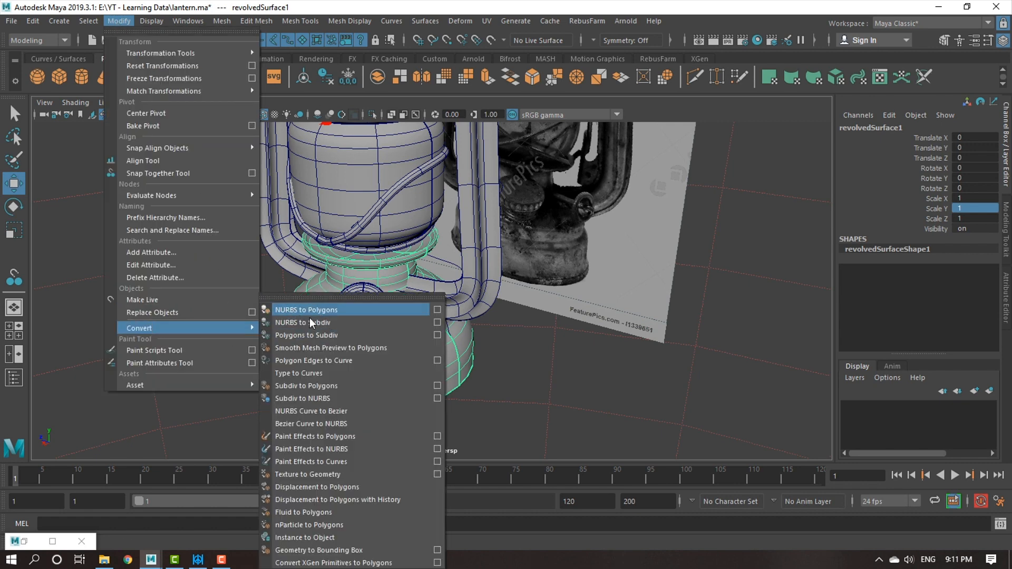
pyautogui.click(438, 310)
pyautogui.click(453, 248)
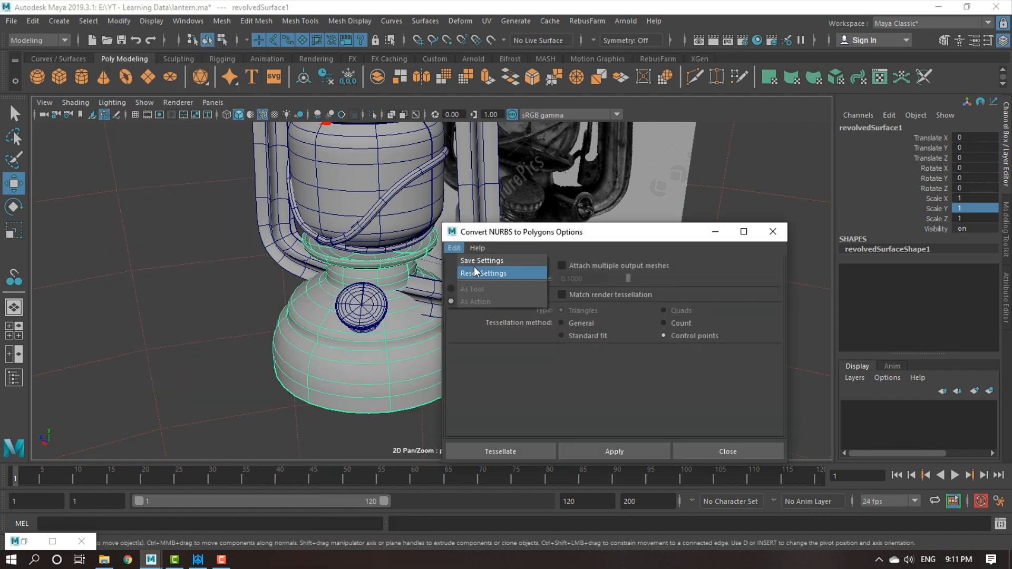
pyautogui.click(477, 273)
pyautogui.moveTo(591, 234); pyautogui.dragTo(667, 148)
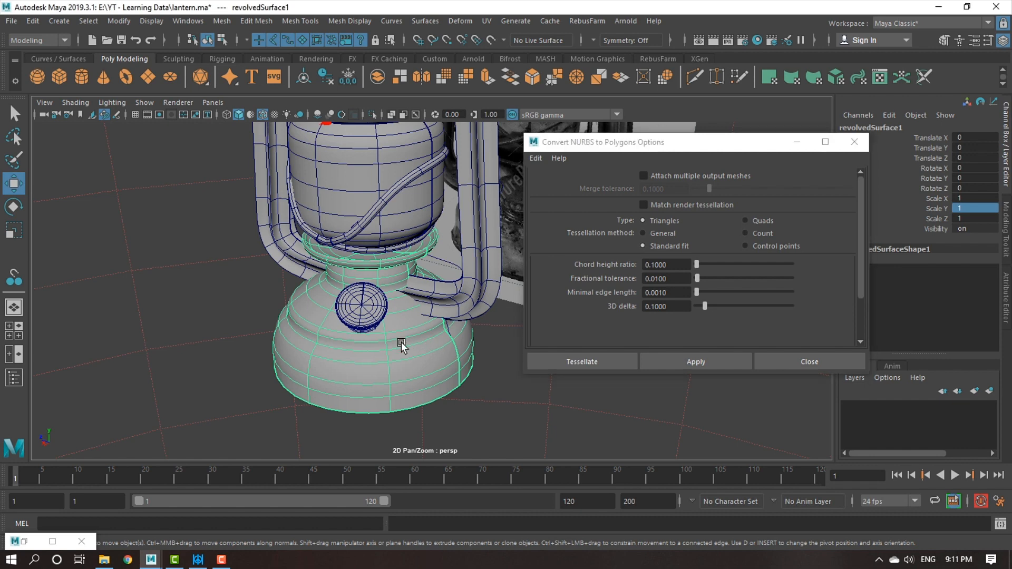
# Try converting the base surface to a triangle mesh with the Standard fit tessellation method.
pyautogui.scroll(3, 403, 344)
pyautogui.moveTo(468, 413); pyautogui.dragTo(492, 377, button='middle')
pyautogui.keyDown('alt'); pyautogui.moveTo(476, 341); pyautogui.dragTo(476, 325); pyautogui.keyUp('alt')
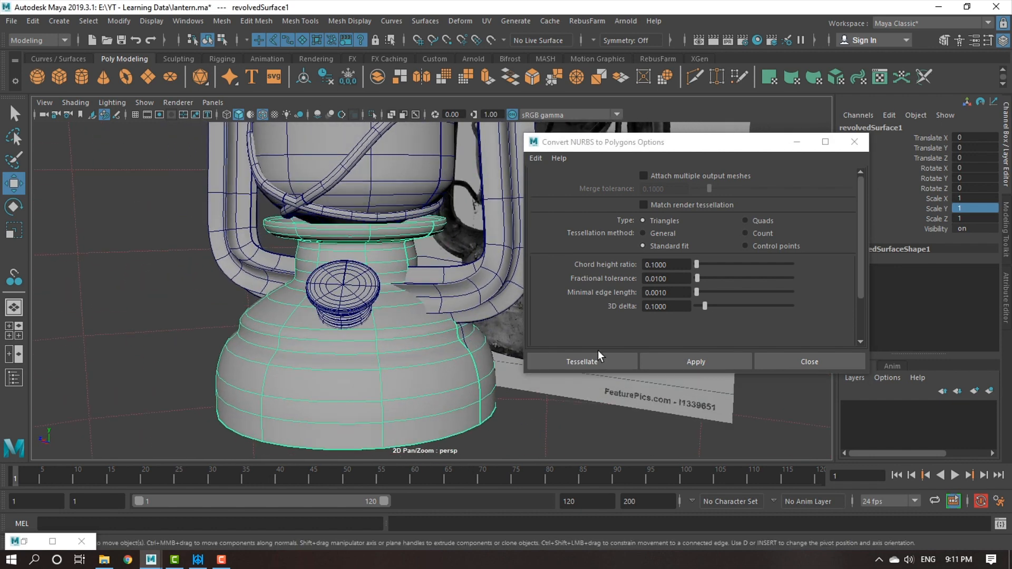
pyautogui.click(704, 363)
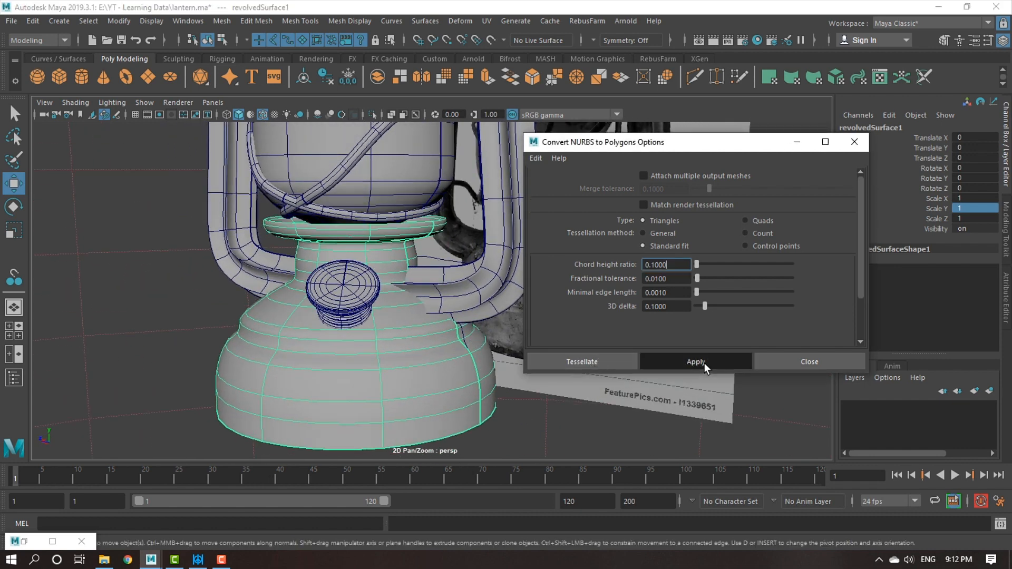
pyautogui.keyDown('alt'); pyautogui.moveTo(452, 416); pyautogui.dragTo(393, 369); pyautogui.keyUp('alt')
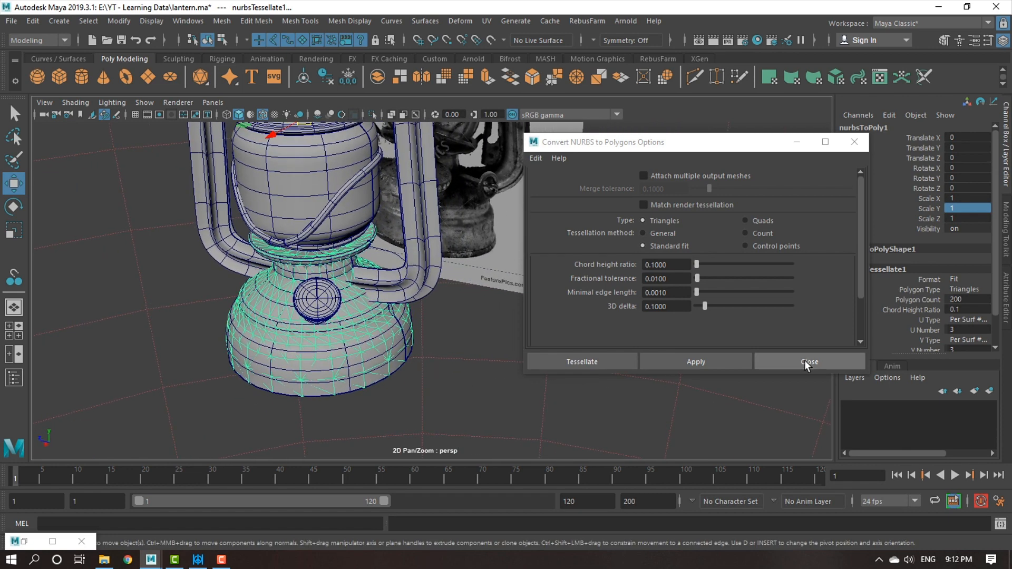
pyautogui.click(797, 142)
# Move the Standard fit mesh beside the lantern to about Z -7.34, examine its topology and delete it.
pyautogui.click(358, 344)
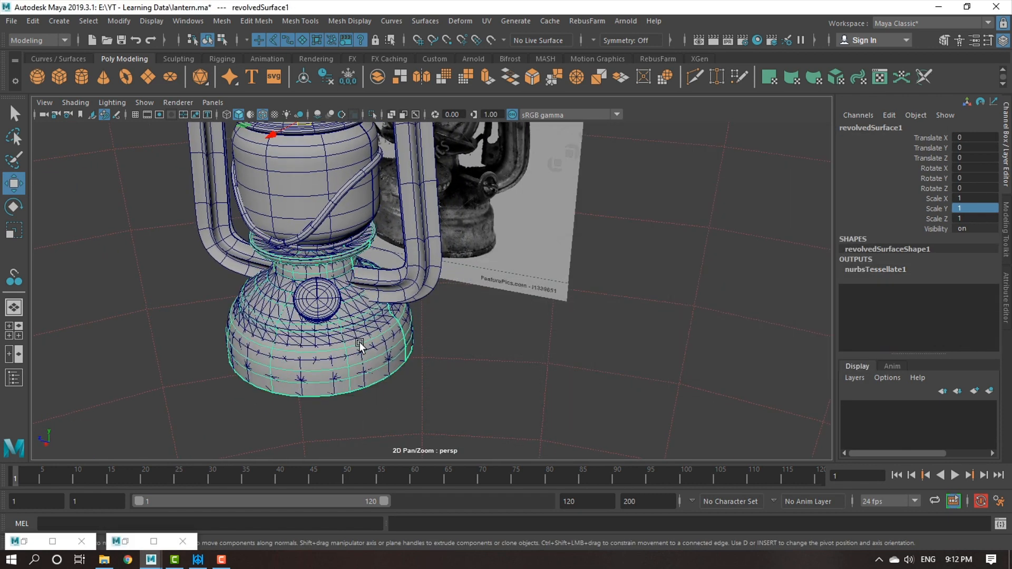
pyautogui.hotkey('ctrl', 'z')
pyautogui.hotkey('ctrl', 'z')
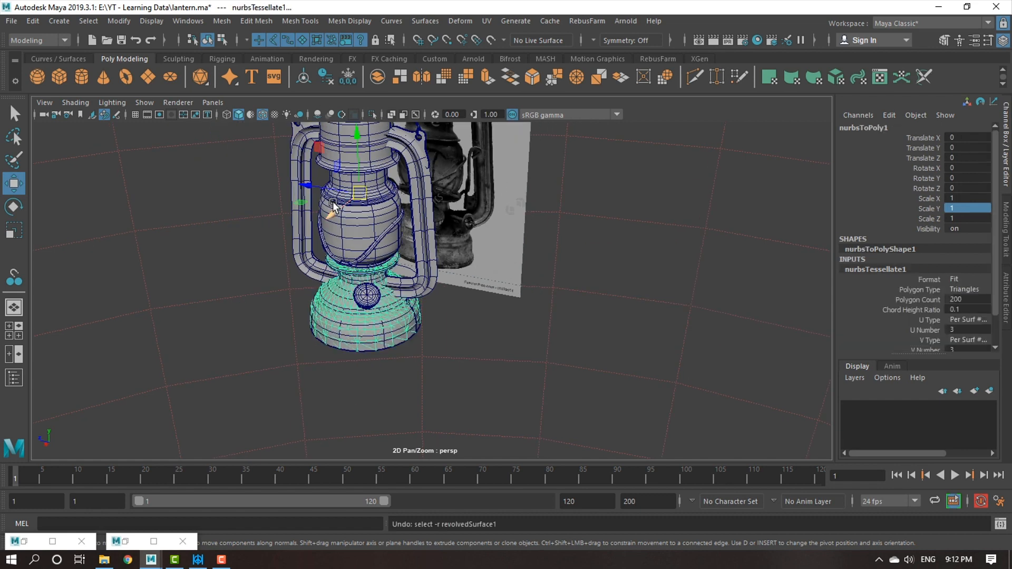
pyautogui.moveTo(320, 185); pyautogui.dragTo(508, 268)
pyautogui.scroll(3, 587, 399)
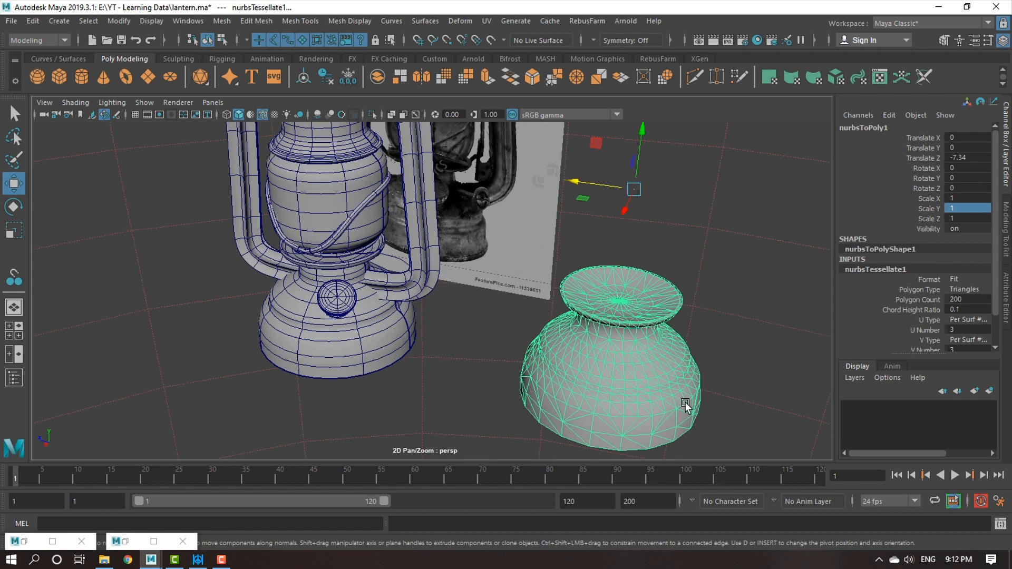
pyautogui.scroll(3, 687, 397)
pyautogui.scroll(-2, 496, 385)
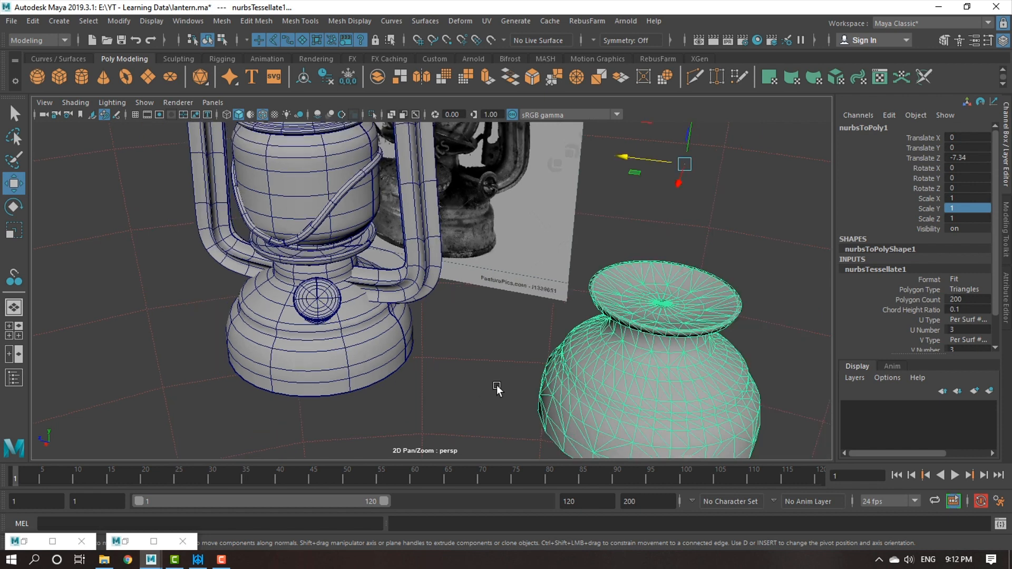
pyautogui.press('Delete')
# Convert the original base surface to polygons using the Control points tessellation method.
pyautogui.click(366, 360)
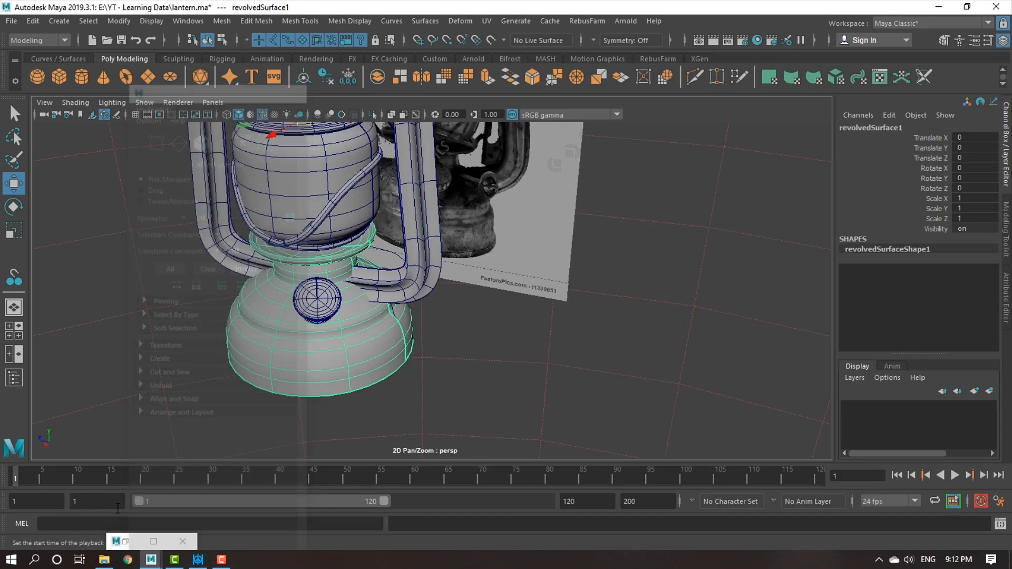
pyautogui.click(125, 541)
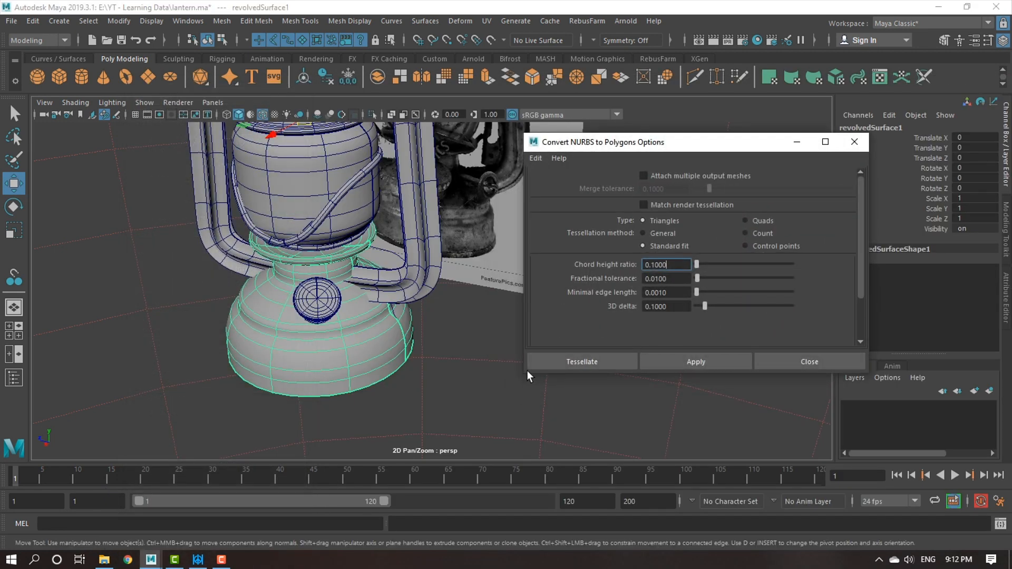
pyautogui.scroll(3, 431, 416)
pyautogui.keyDown('alt'); pyautogui.moveTo(444, 416); pyautogui.dragTo(481, 423, button='middle'); pyautogui.keyUp('alt')
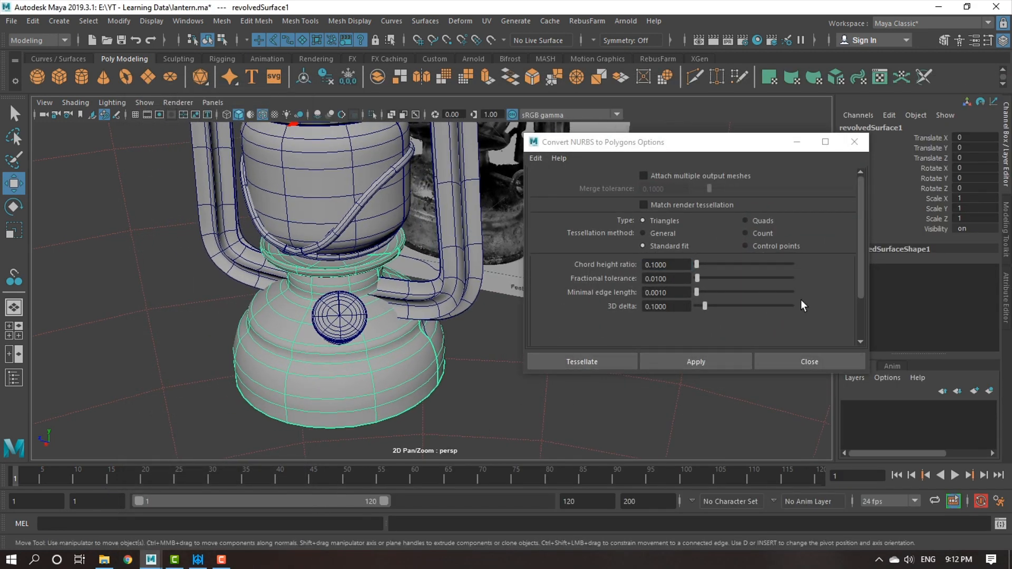
pyautogui.click(776, 245)
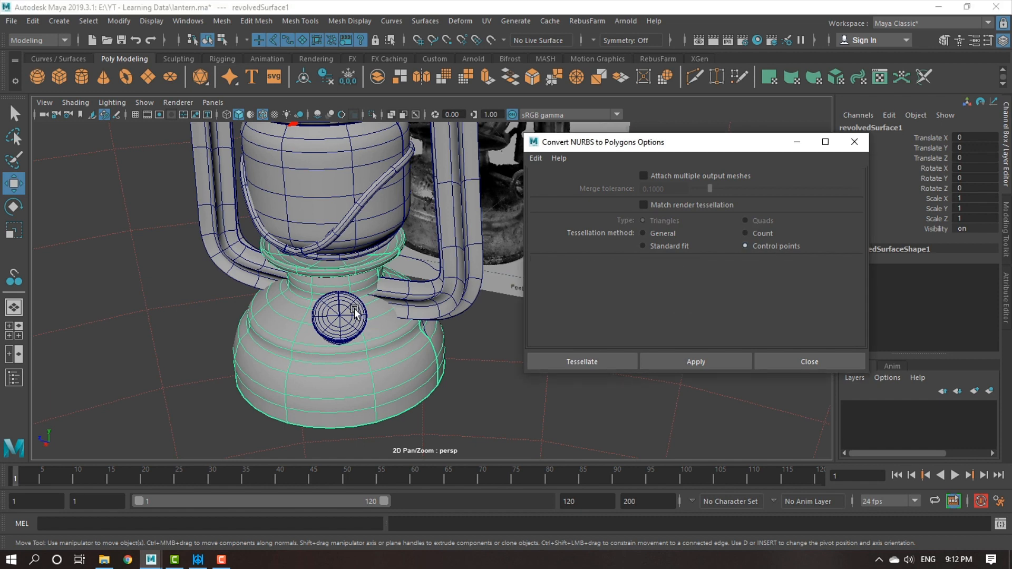
pyautogui.scroll(5, 364, 316)
pyautogui.keyDown('alt'); pyautogui.moveTo(380, 414); pyautogui.dragTo(412, 361, button='middle'); pyautogui.keyUp('alt')
pyautogui.scroll(3, 412, 361)
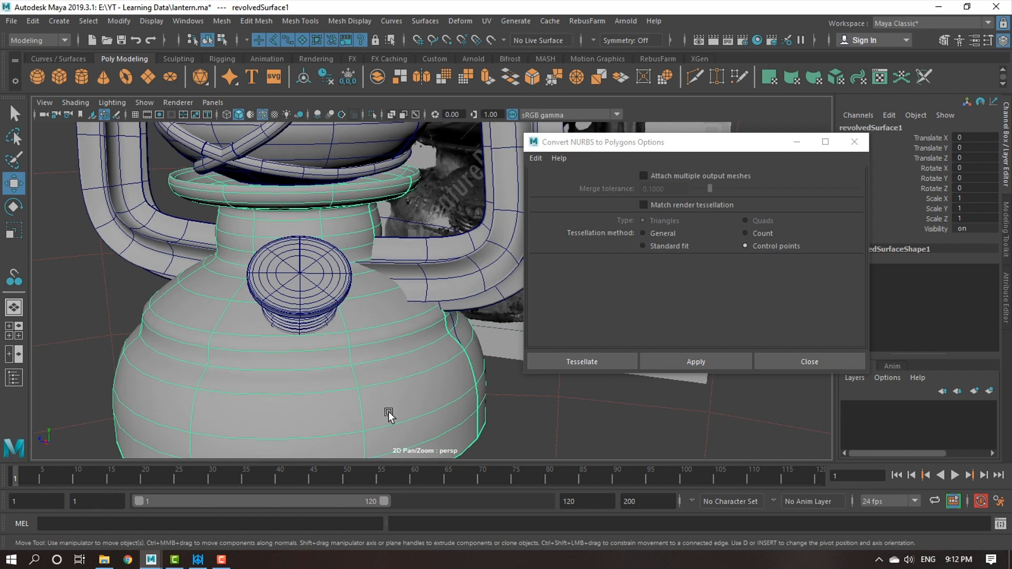
pyautogui.scroll(-2, 429, 371)
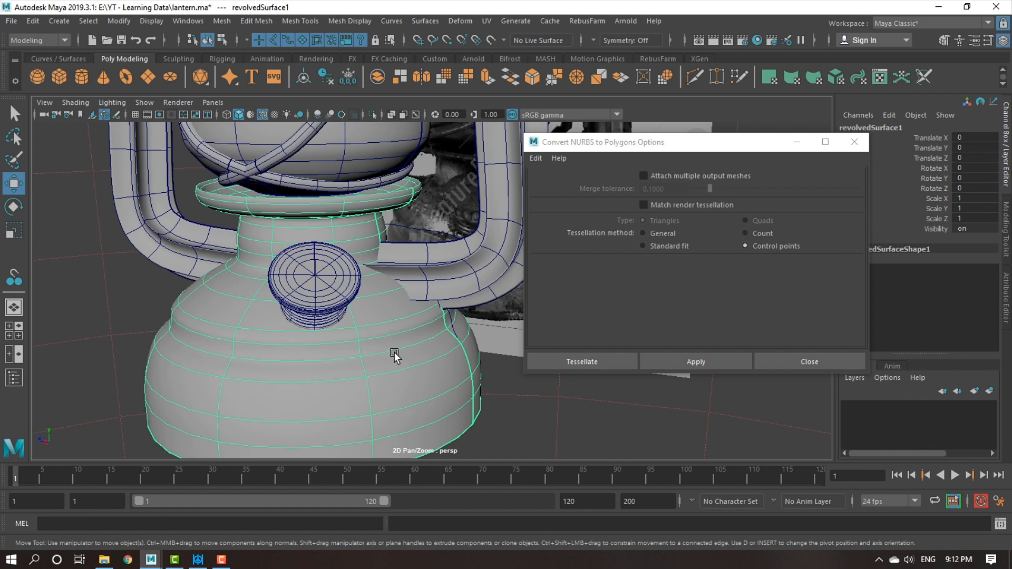
pyautogui.scroll(-3, 384, 366)
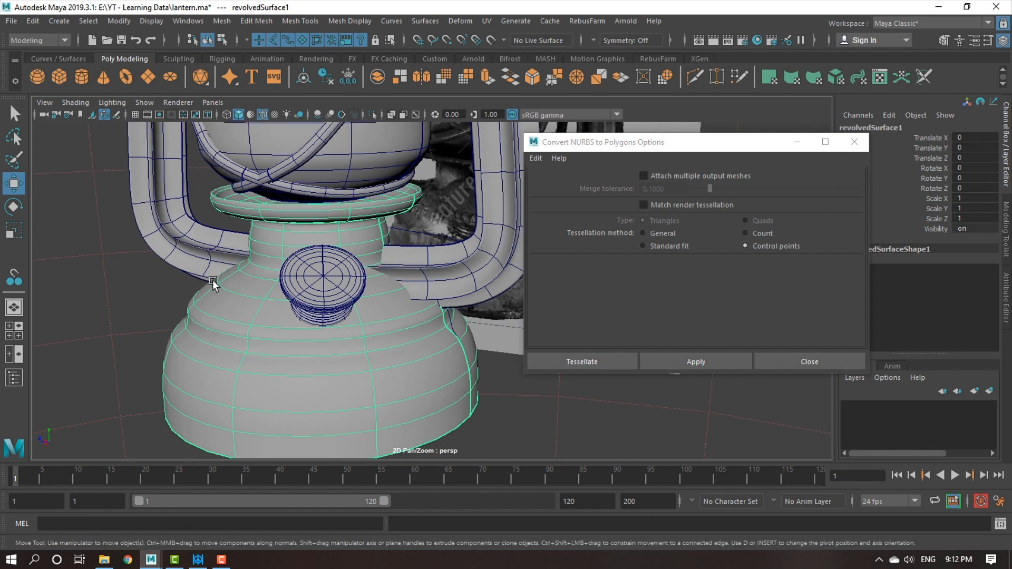
pyautogui.click(571, 362)
# Center the pivot of the converted base mesh and move it beside the lantern to about Z -7.002.
pyautogui.scroll(-3, 381, 316)
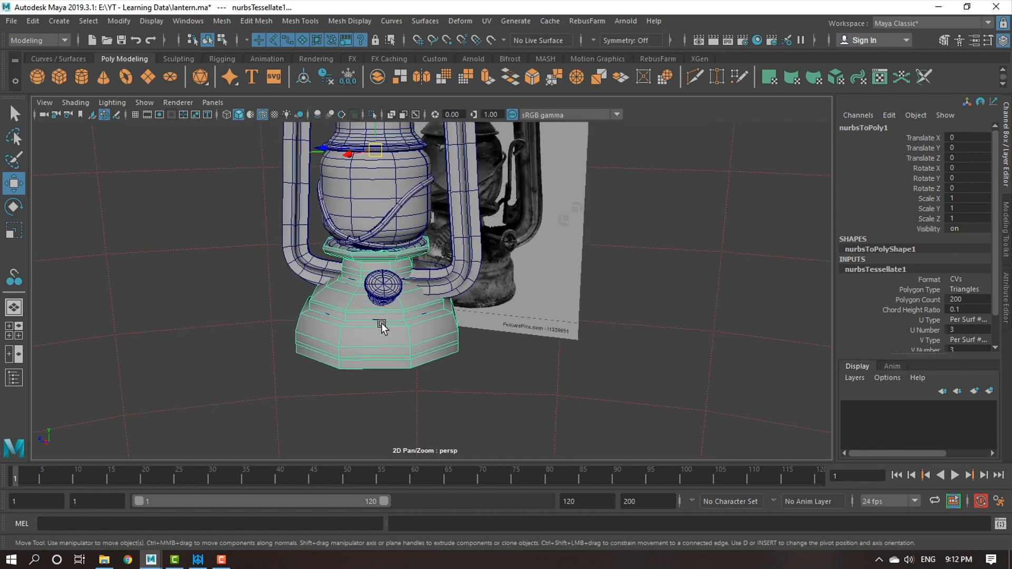
pyautogui.click(125, 21)
pyautogui.click(157, 113)
pyautogui.moveTo(337, 278); pyautogui.dragTo(609, 327)
# Check the converted base mesh in wireframe and shaded display, and turn on its smooth mesh preview.
pyautogui.press('4')
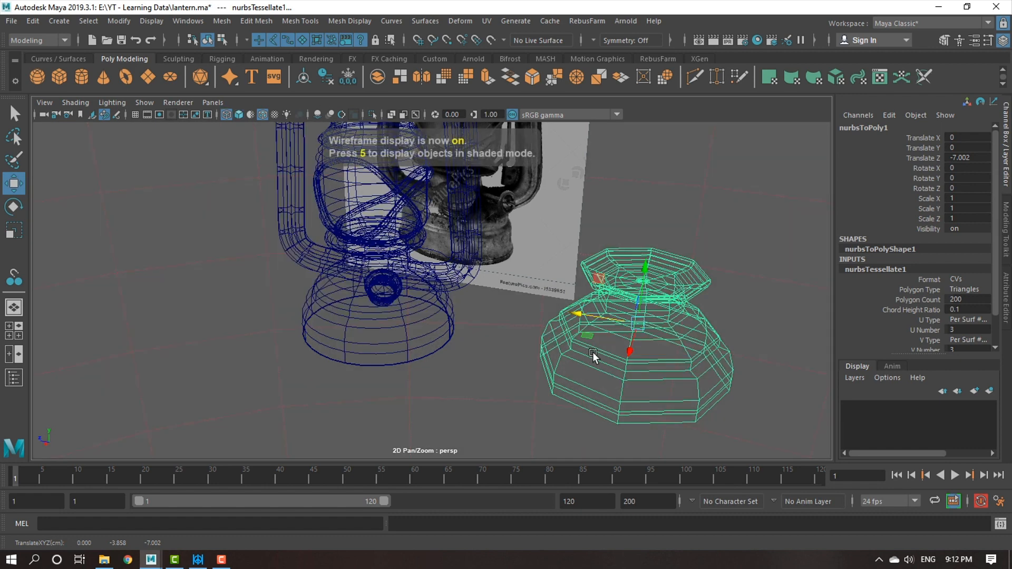
pyautogui.press('5')
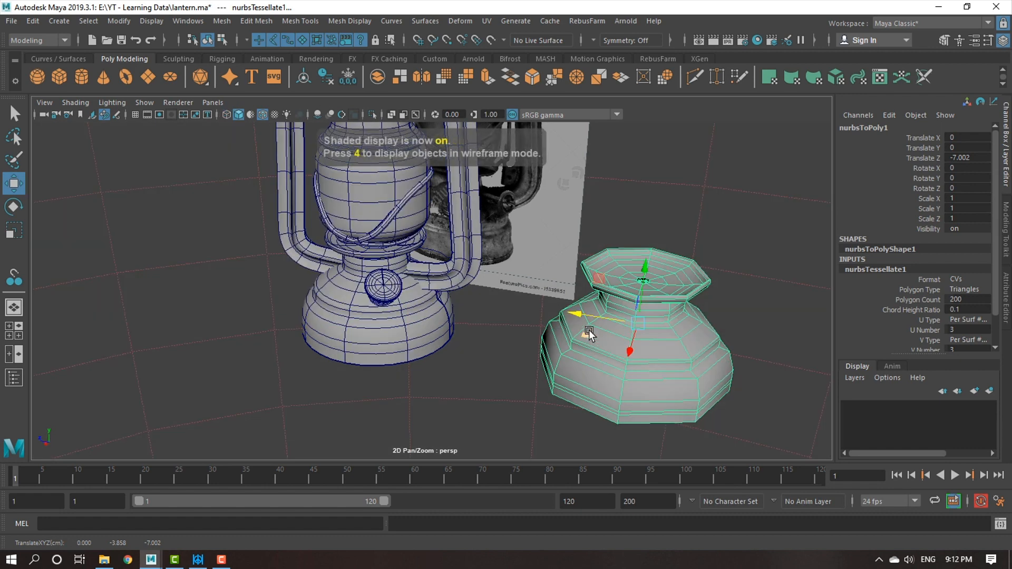
pyautogui.press('3')
pyautogui.keyDown('alt'); pyautogui.moveTo(758, 385); pyautogui.dragTo(738, 380); pyautogui.keyUp('alt')
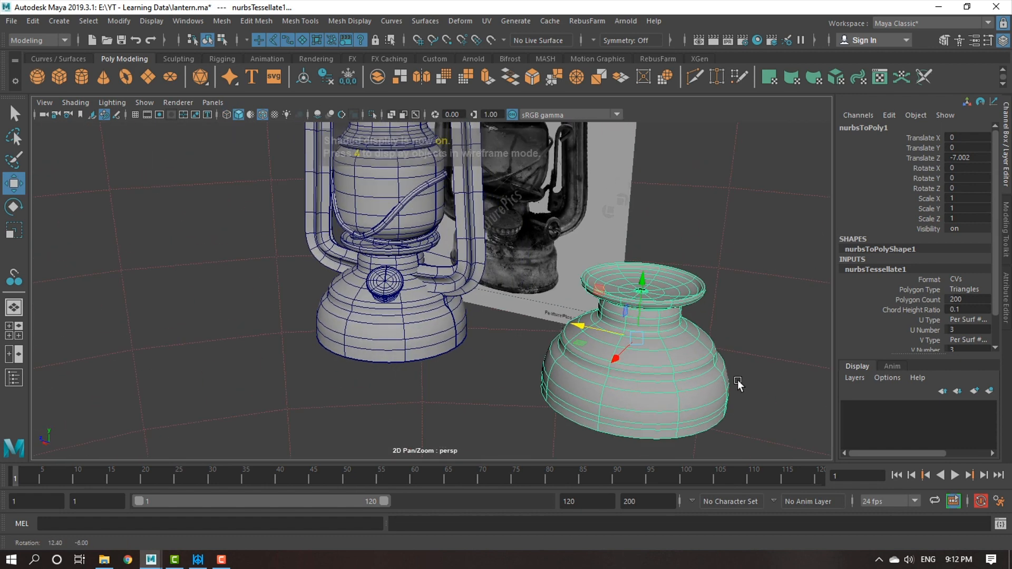
# Turn off wireframe on shaded and compare the smoothed polygon base with the original surface.
pyautogui.click(410, 390)
pyautogui.moveTo(410, 390)
pyautogui.keyDown('alt'); pyautogui.mouseDown()
pyautogui.moveTo(476, 388)
pyautogui.moveTo(411, 387)
pyautogui.mouseUp(); pyautogui.keyUp('alt')
pyautogui.click(264, 115)
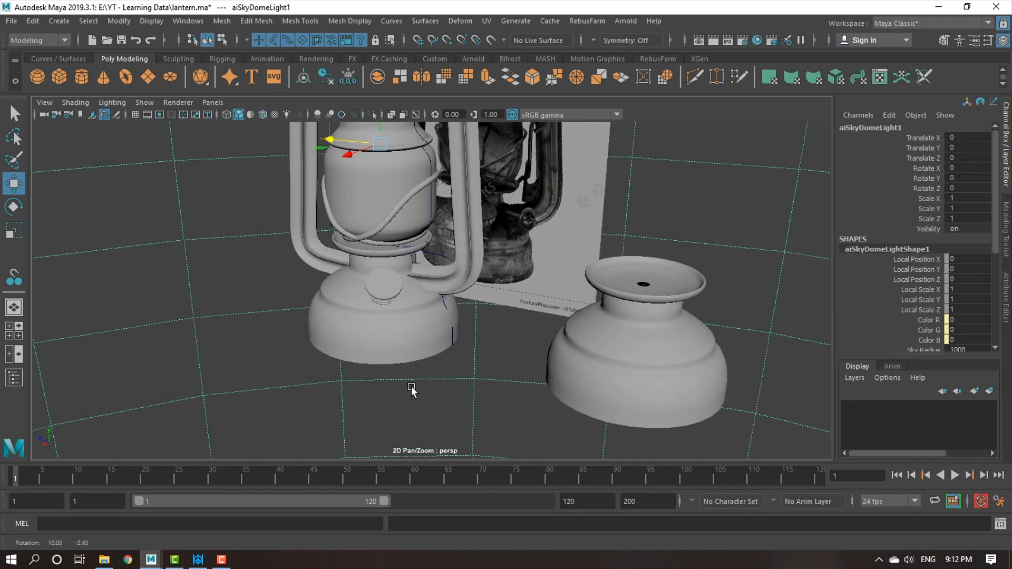
pyautogui.click(369, 338)
pyautogui.scroll(2, 429, 311)
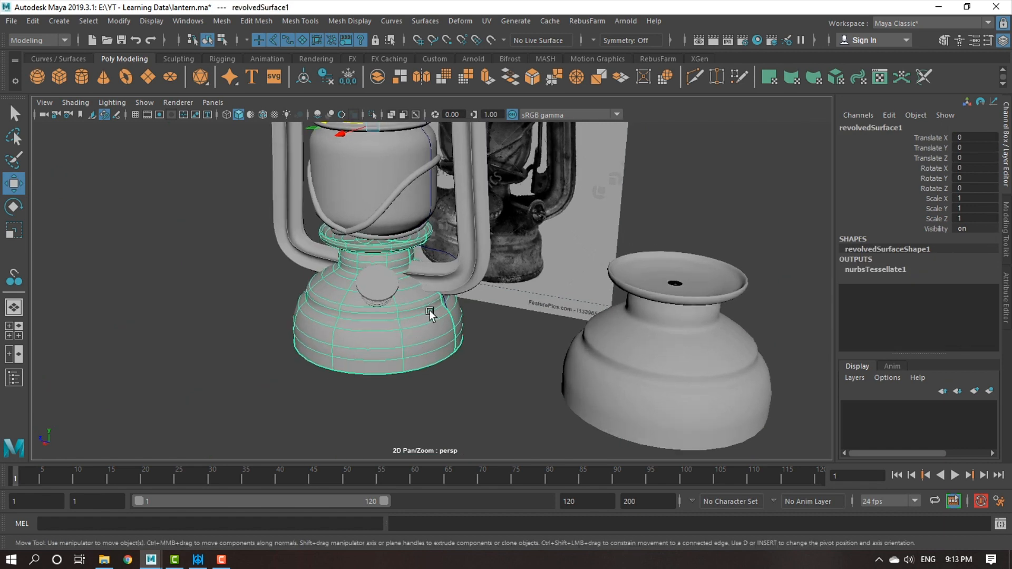
pyautogui.click(692, 349)
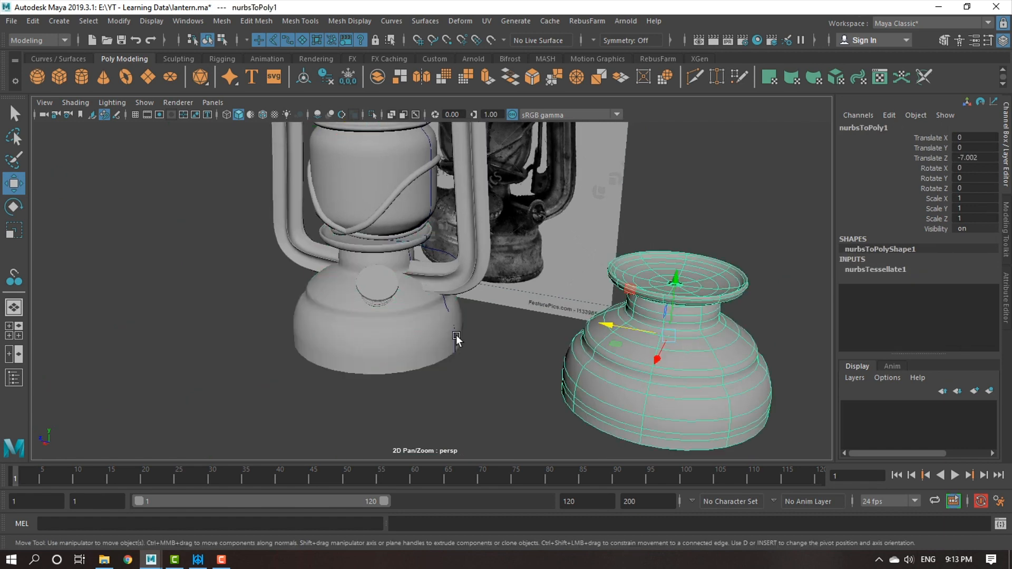
# Put the original base surface in a new display layer, layer1, and hide the surface.
pyautogui.click(390, 335)
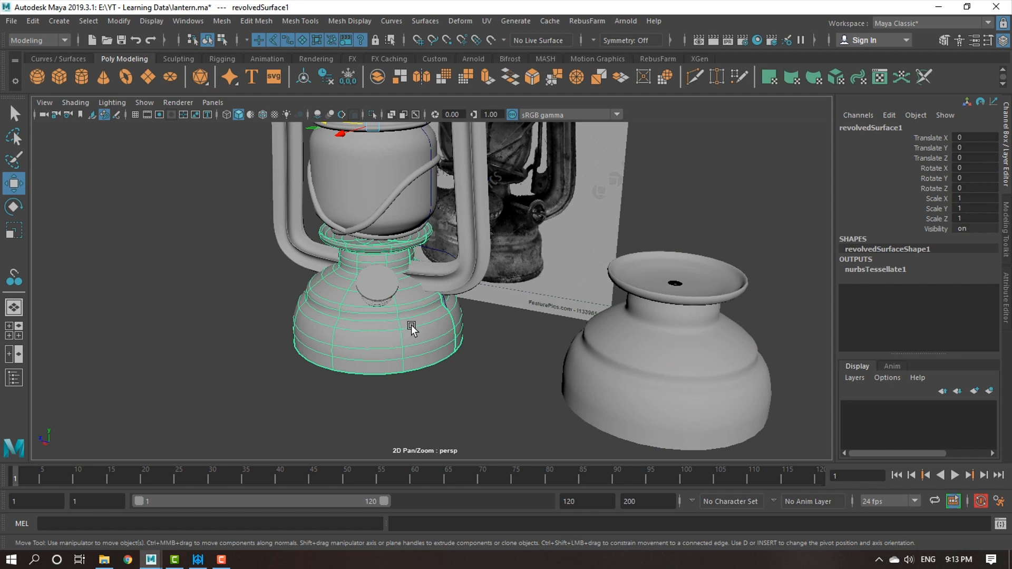
pyautogui.click(990, 391)
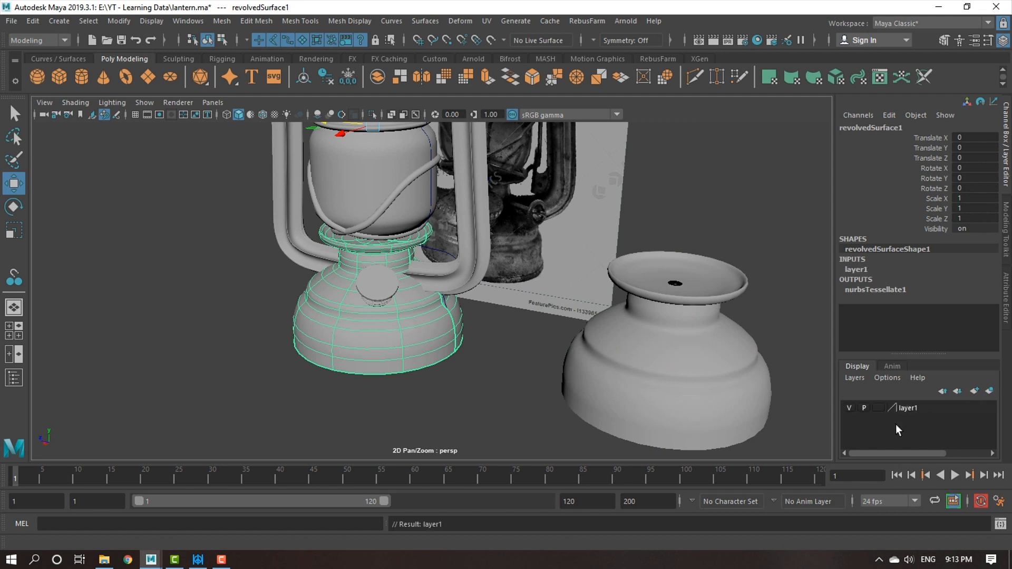
pyautogui.click(918, 413)
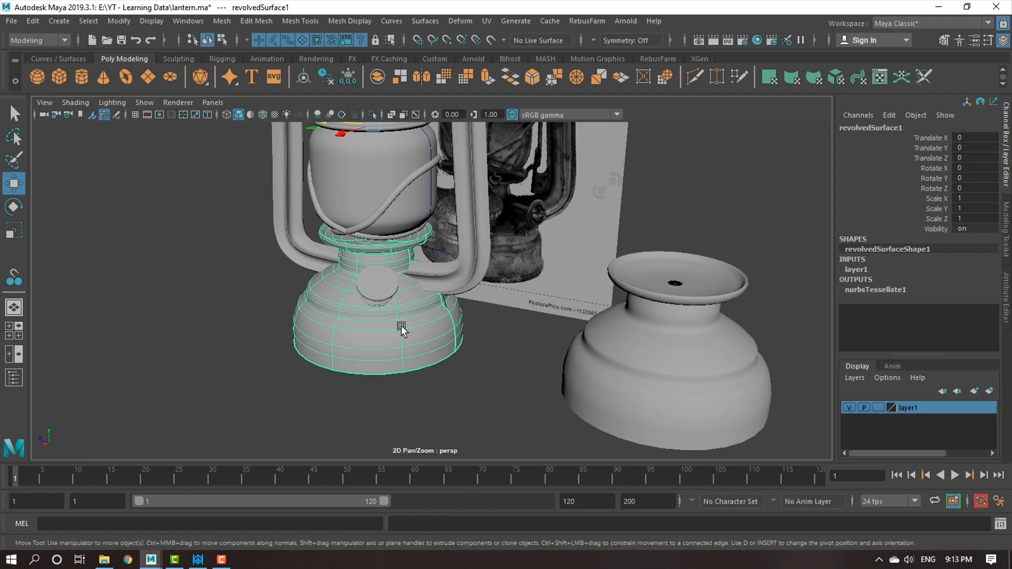
pyautogui.hotkey('ctrl', 'h')
# Return the polygon base to its place in the lantern by setting its Translate Z to 0.
pyautogui.click(700, 346)
pyautogui.doubleClick(979, 159)
pyautogui.write('0')
pyautogui.press('Return')
# Convert the lantern's globe, neck, chimney, cap, side tube, guard wire and handle surfaces with NURBS to Polygons.
pyautogui.click(448, 273)
pyautogui.scroll(5, 448, 273)
pyautogui.click(437, 293)
pyautogui.keyDown('alt'); pyautogui.moveTo(429, 276); pyautogui.dragTo(450, 298); pyautogui.keyUp('alt')
pyautogui.scroll(2, 457, 285)
pyautogui.keyDown('shift'); pyautogui.click(441, 256); pyautogui.keyUp('shift')
pyautogui.keyDown('shift'); pyautogui.click(459, 198); pyautogui.keyUp('shift')
pyautogui.keyDown('shift'); pyautogui.click(508, 176); pyautogui.keyUp('shift')
pyautogui.hotkey('ctrl', 'shift', 'd')
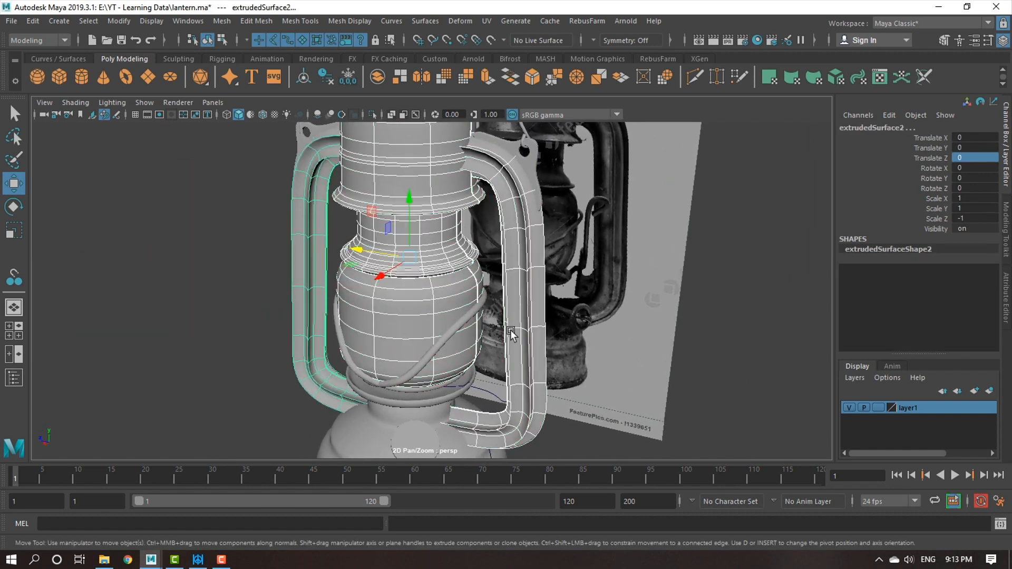
pyautogui.keyDown('shift'); pyautogui.click(432, 356); pyautogui.keyUp('shift')
pyautogui.scroll(-3, 384, 284)
pyautogui.keyDown('alt'); pyautogui.moveTo(384, 284); pyautogui.dragTo(391, 304, button='middle'); pyautogui.keyUp('alt')
pyautogui.keyDown('shift'); pyautogui.click(430, 176); pyautogui.keyUp('shift')
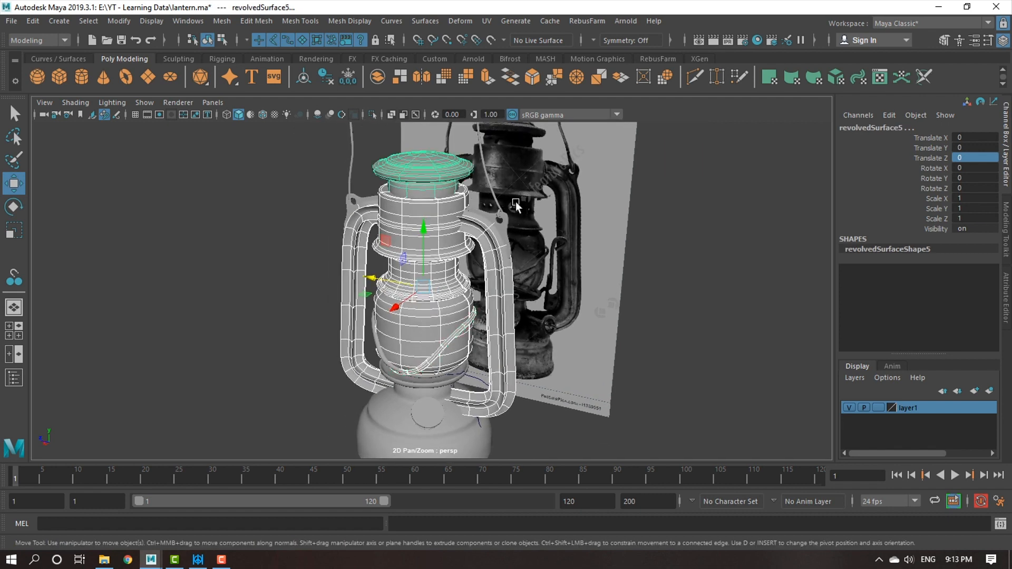
pyautogui.keyDown('shift'); pyautogui.click(497, 205); pyautogui.keyUp('shift')
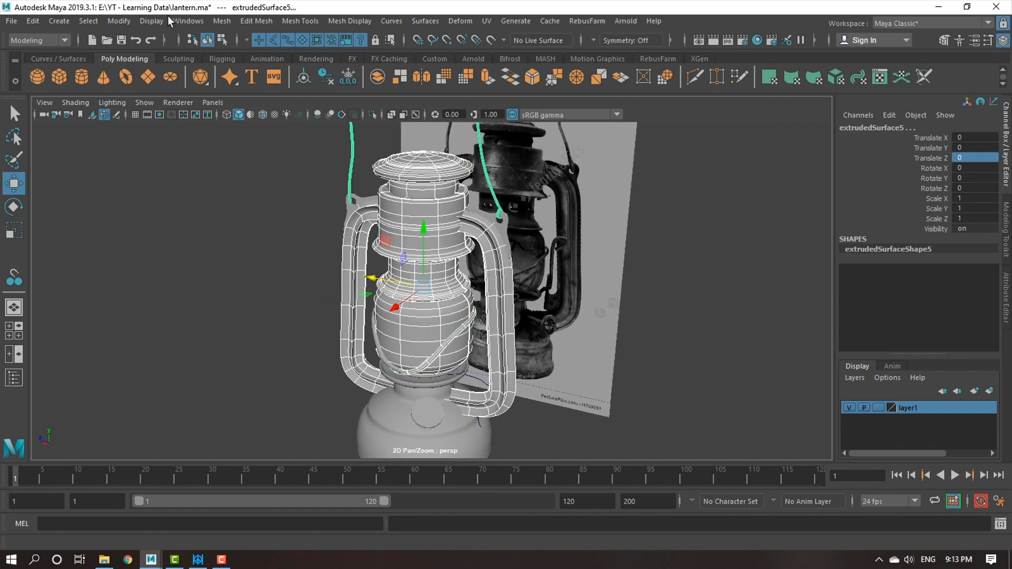
pyautogui.click(126, 23)
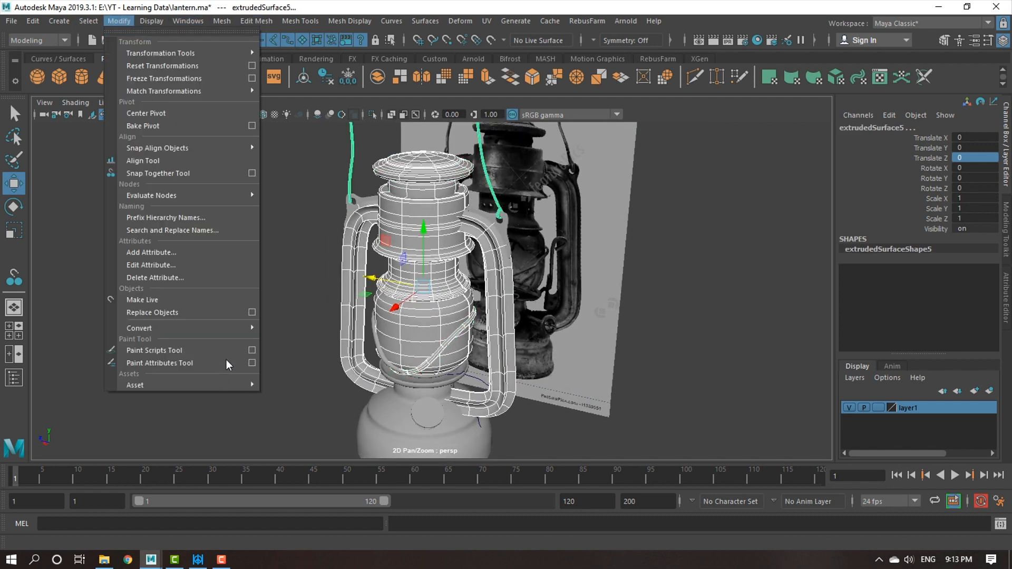
pyautogui.moveTo(232, 328)
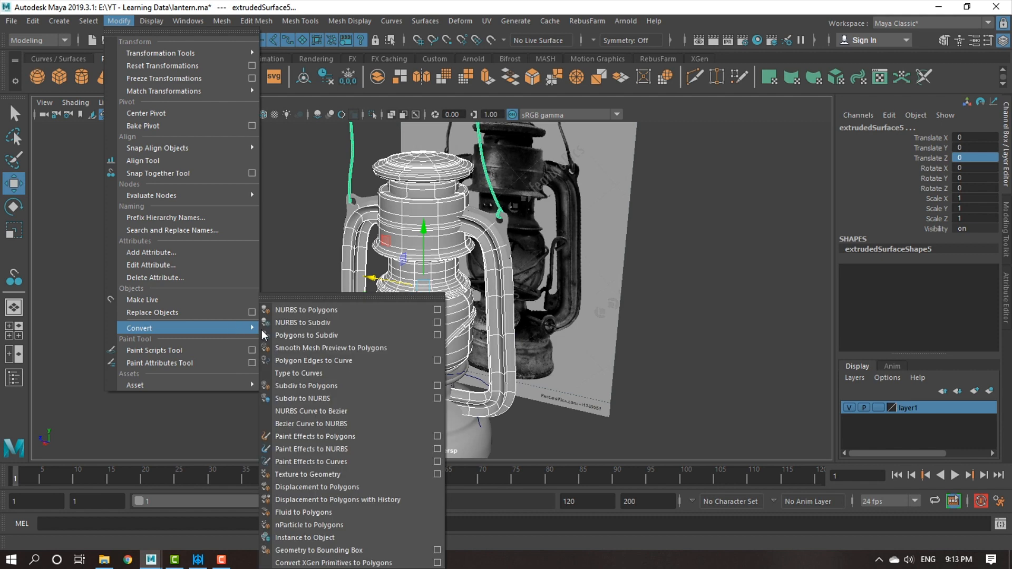
pyautogui.click(438, 310)
pyautogui.click(603, 361)
pyautogui.scroll(-3, 464, 337)
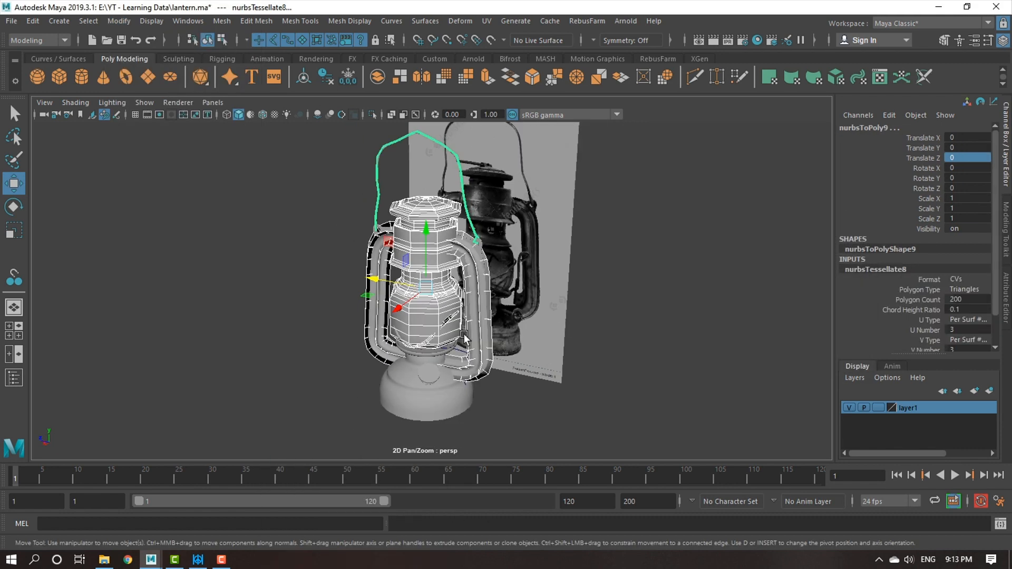
# Move the newly converted meshes clear of the original surfaces, to about -7.92 in Translate Z.
pyautogui.keyDown('alt'); pyautogui.moveTo(464, 337); pyautogui.dragTo(513, 338); pyautogui.keyUp('alt')
pyautogui.moveTo(369, 287); pyautogui.dragTo(549, 292)
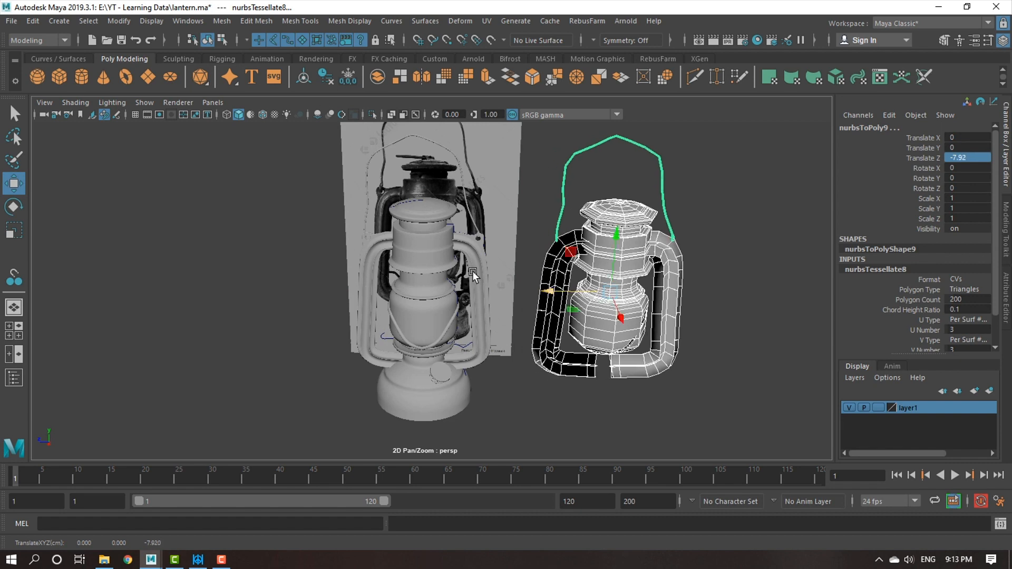
pyautogui.scroll(5, 473, 271)
# Delete the original NURBS guard wires, globe, neck, chimney, cap and both side tubes.
pyautogui.click(464, 324)
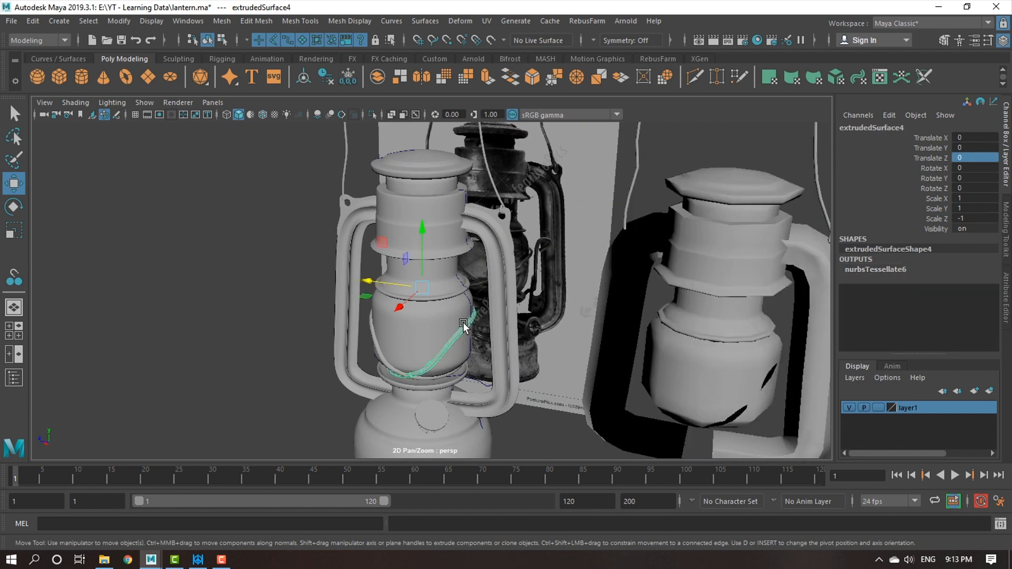
pyautogui.press('Delete')
pyautogui.click(417, 319)
pyautogui.press('Delete')
pyautogui.click(433, 290)
pyautogui.press('Delete')
pyautogui.click(428, 233)
pyautogui.press('Delete')
pyautogui.click(433, 197)
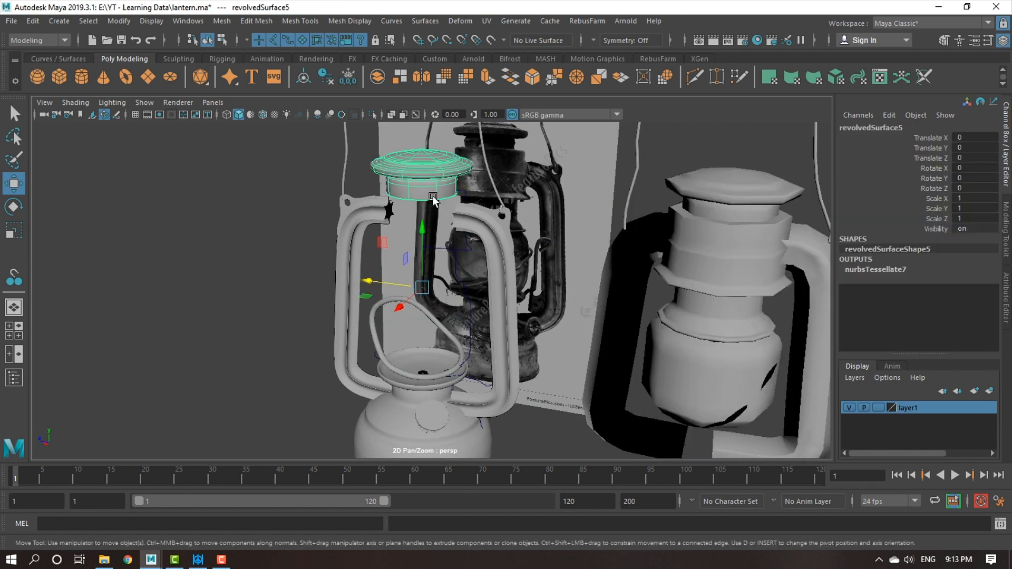
pyautogui.press('Delete')
pyautogui.click(473, 217)
pyautogui.press('Delete')
pyautogui.click(369, 215)
pyautogui.press('Delete')
pyautogui.click(375, 339)
pyautogui.press('Delete')
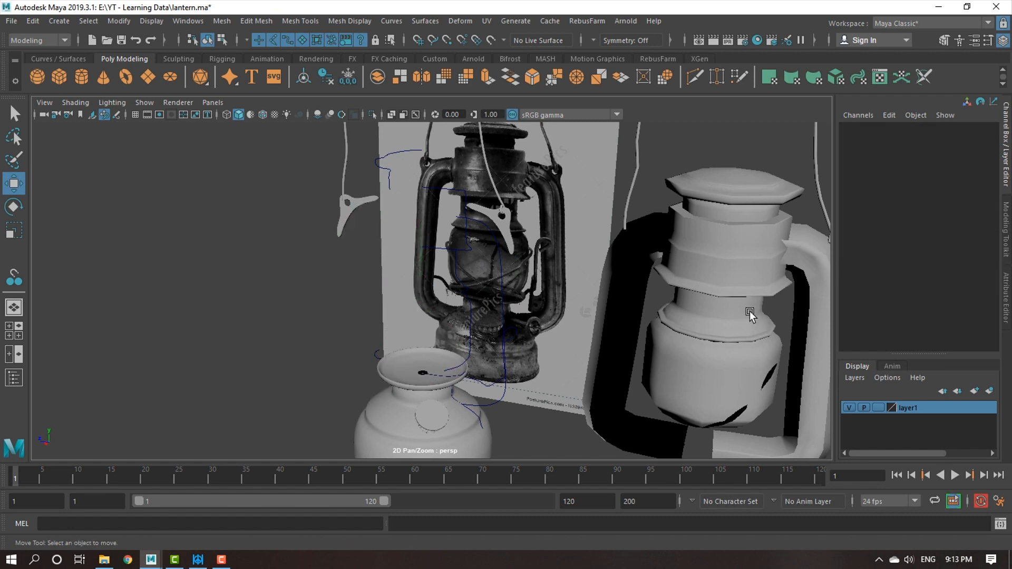
# Return the converted body, handle and cap meshes to the lantern by setting their Translate Z to 0.
pyautogui.moveTo(641, 234); pyautogui.dragTo(800, 418)
pyautogui.click(991, 158)
pyautogui.write('0')
pyautogui.press('Return')
pyautogui.click(820, 169)
pyautogui.click(972, 158)
pyautogui.write('0')
pyautogui.press('Return')
pyautogui.click(767, 192)
pyautogui.click(980, 158)
pyautogui.write('0')
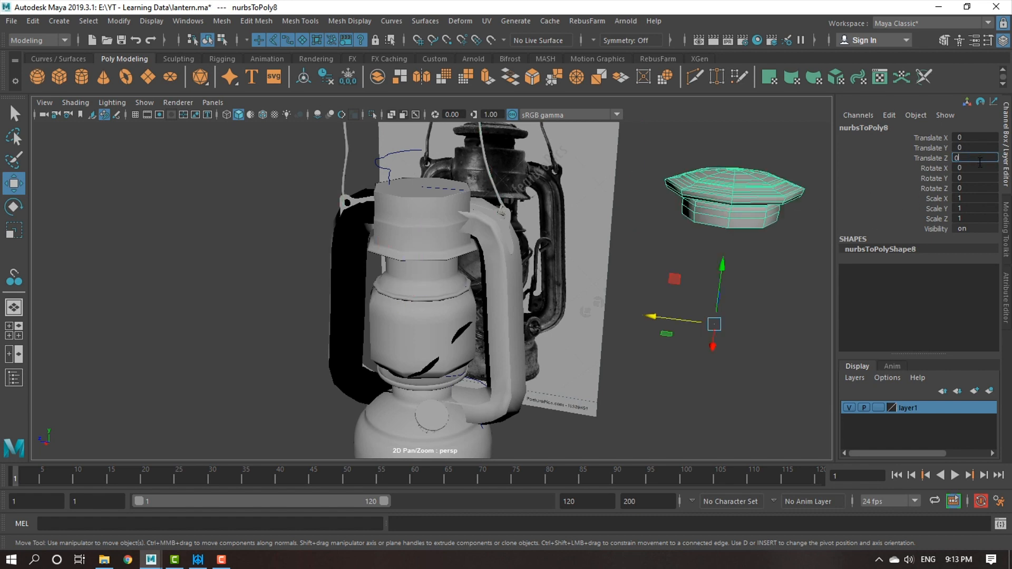
pyautogui.press('Return')
# Reverse the normals of the side tube mesh that displays black.
pyautogui.click(372, 311)
pyautogui.click(333, 312)
pyautogui.keyDown('alt'); pyautogui.moveTo(333, 312); pyautogui.dragTo(349, 346); pyautogui.keyUp('alt')
pyautogui.keyDown('alt'); pyautogui.moveTo(349, 346); pyautogui.dragTo(381, 321, button='right'); pyautogui.keyUp('alt')
pyautogui.keyDown('alt'); pyautogui.moveTo(380, 321); pyautogui.dragTo(389, 296); pyautogui.keyUp('alt')
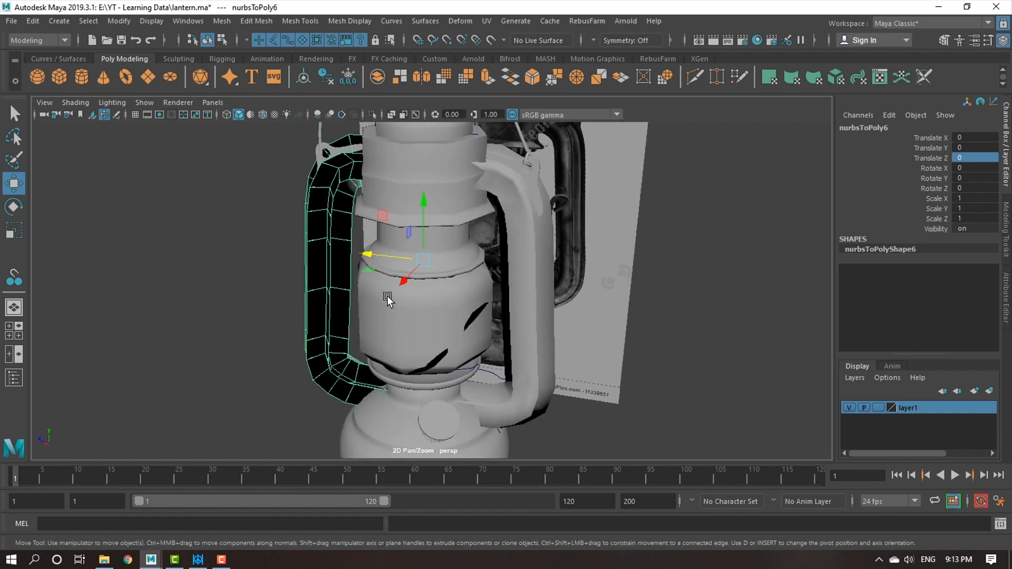
pyautogui.click(353, 24)
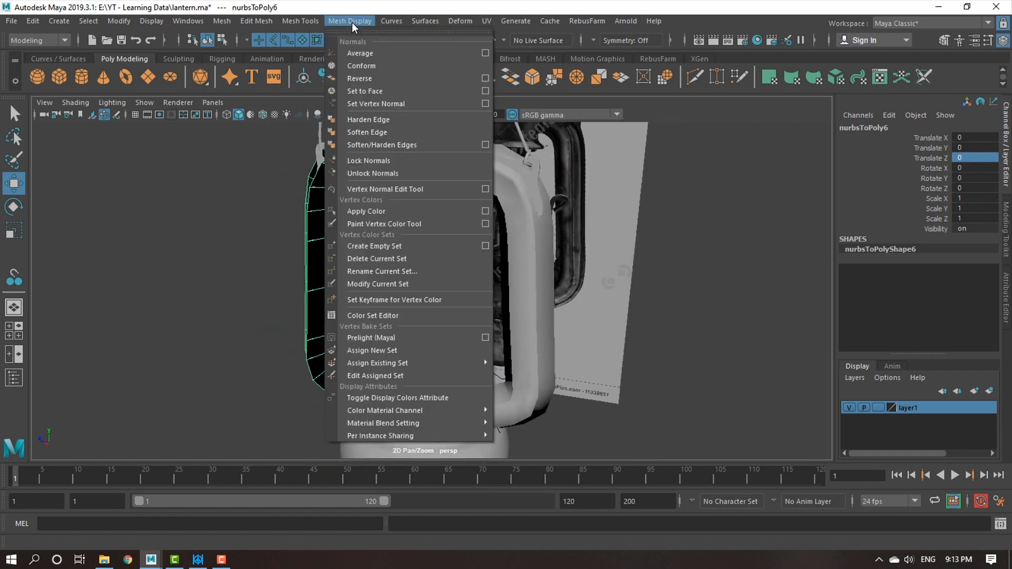
pyautogui.click(374, 78)
pyautogui.click(342, 272)
pyautogui.keyDown('alt'); pyautogui.moveTo(343, 272); pyautogui.dragTo(475, 242); pyautogui.keyUp('alt')
# Turn on smooth mesh preview for the side tubes, chimney and globe meshes.
pyautogui.click(299, 263)
pyautogui.click(524, 226)
pyautogui.click(453, 183)
pyautogui.click(454, 255)
pyautogui.press('3')
pyautogui.click(436, 327)
pyautogui.press('3')
# Check the guard wire mesh in wireframe and shaded display, and reverse its normals.
pyautogui.keyDown('alt'); pyautogui.moveTo(723, 365); pyautogui.dragTo(467, 324); pyautogui.keyUp('alt')
pyautogui.click(463, 322)
pyautogui.keyDown('alt'); pyautogui.moveTo(438, 362); pyautogui.dragTo(520, 343); pyautogui.keyUp('alt')
pyautogui.press('4')
pyautogui.keyDown('alt'); pyautogui.moveTo(519, 343); pyautogui.dragTo(521, 327, button='middle'); pyautogui.keyUp('alt')
pyautogui.keyDown('alt'); pyautogui.moveTo(520, 326); pyautogui.dragTo(564, 366, button='right'); pyautogui.keyUp('alt')
pyautogui.keyDown('alt'); pyautogui.moveTo(564, 366); pyautogui.dragTo(496, 329); pyautogui.keyUp('alt')
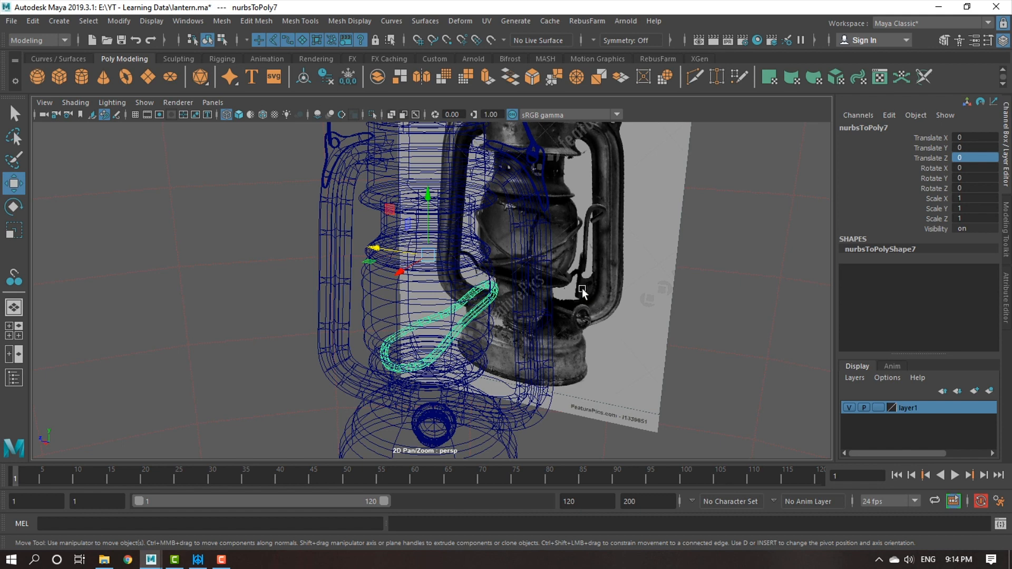
pyautogui.press('5')
pyautogui.click(425, 20)
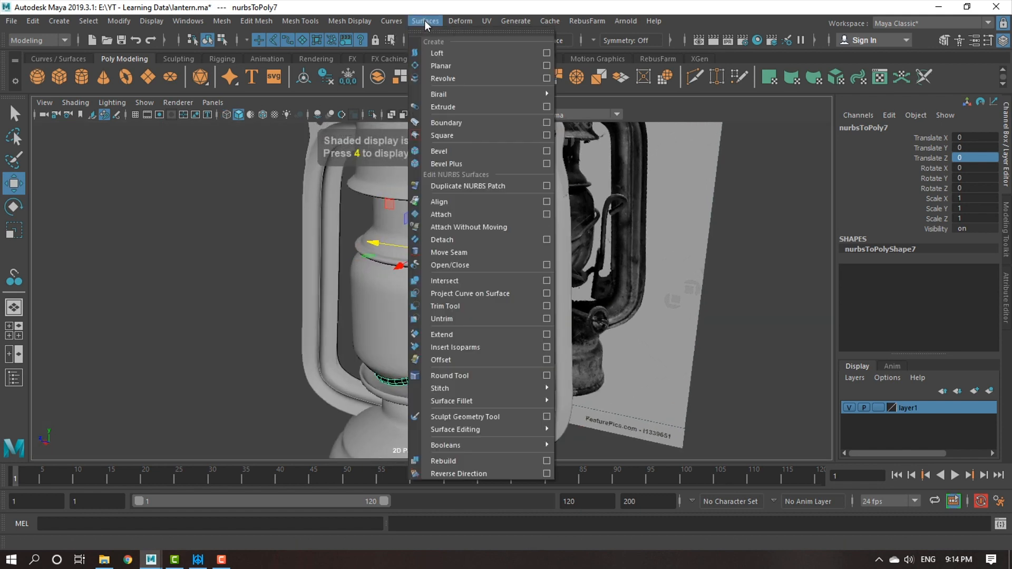
pyautogui.moveTo(298, 20)
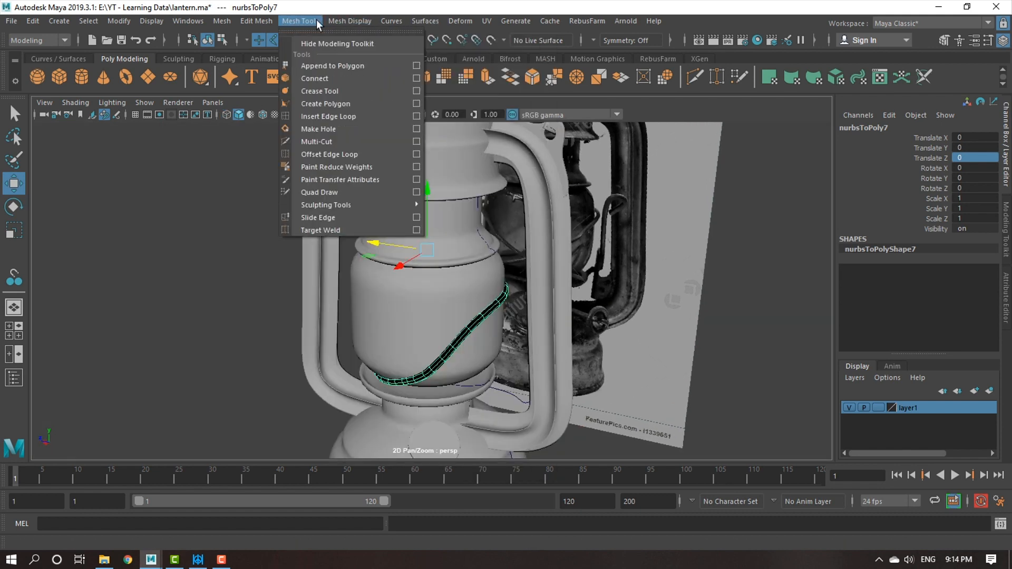
pyautogui.moveTo(349, 21)
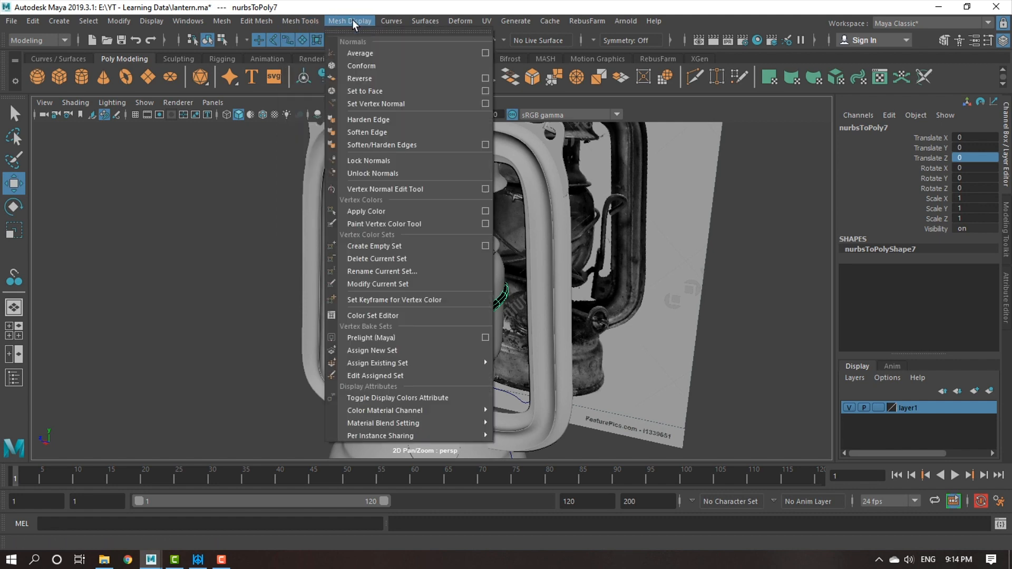
pyautogui.click(363, 76)
pyautogui.keyDown('alt'); pyautogui.moveTo(557, 312); pyautogui.dragTo(596, 314); pyautogui.keyUp('alt')
pyautogui.click(694, 323)
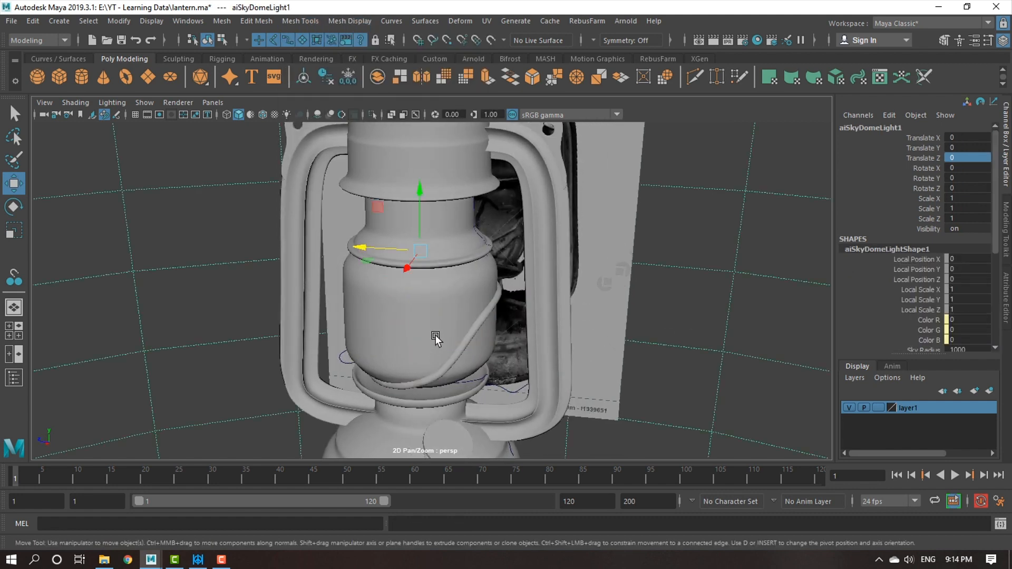
# Select all of the lantern's converted meshes and delete their construction history.
pyautogui.click(479, 328)
pyautogui.hotkey('alt', 'shift')
pyautogui.keyDown('alt'); pyautogui.moveTo(569, 352); pyautogui.dragTo(444, 306, button='right'); pyautogui.keyUp('alt')
pyautogui.keyDown('alt'); pyautogui.moveTo(622, 347); pyautogui.dragTo(457, 324); pyautogui.keyUp('alt')
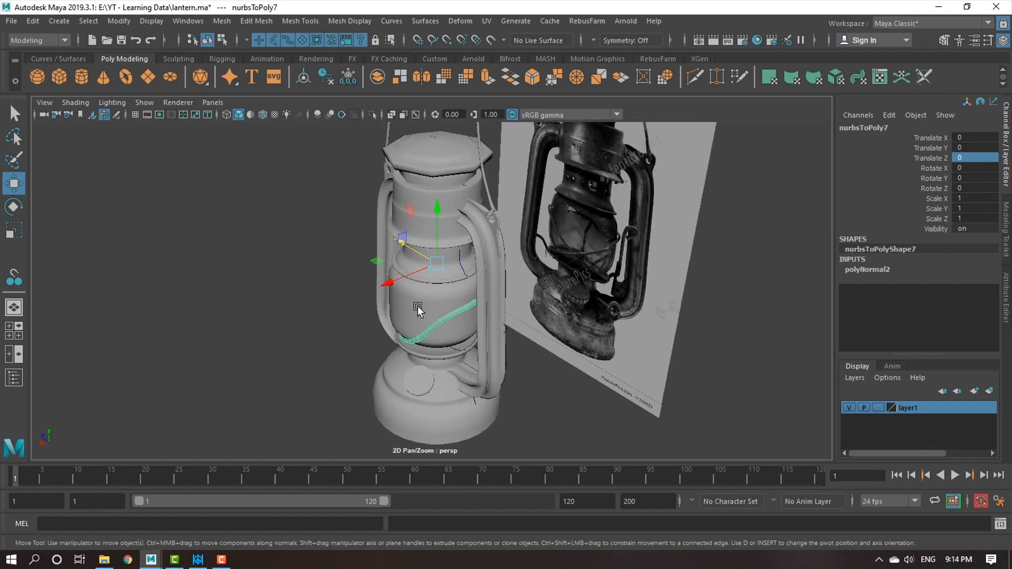
pyautogui.keyDown('alt'); pyautogui.moveTo(457, 323); pyautogui.dragTo(375, 244, button='right'); pyautogui.keyUp('alt')
pyautogui.moveTo(350, 154); pyautogui.dragTo(463, 404)
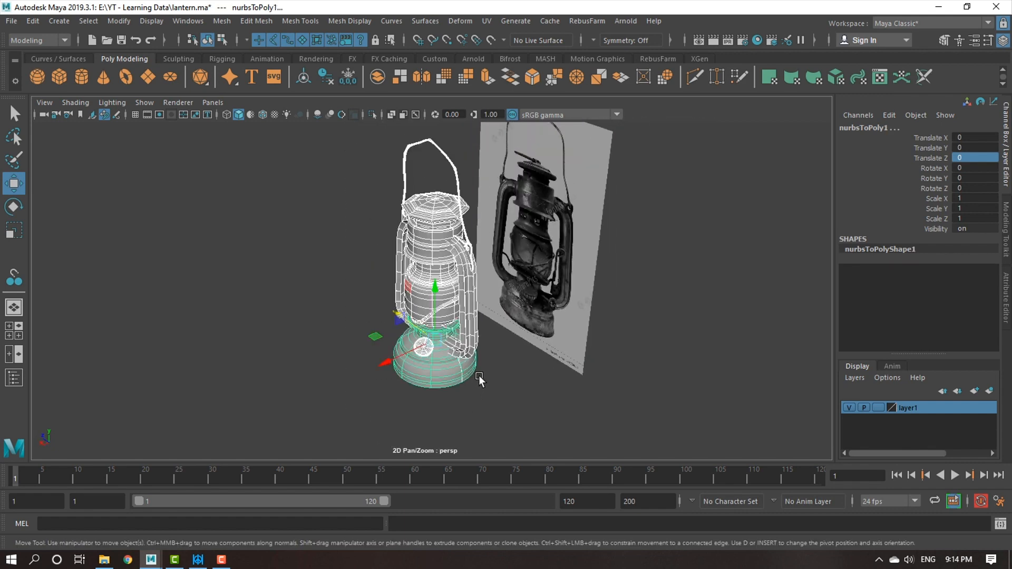
pyautogui.keyDown('alt'); pyautogui.moveTo(475, 378); pyautogui.dragTo(533, 384, button='right'); pyautogui.keyUp('alt')
pyautogui.keyDown('alt'); pyautogui.moveTo(534, 384); pyautogui.dragTo(548, 383); pyautogui.keyUp('alt')
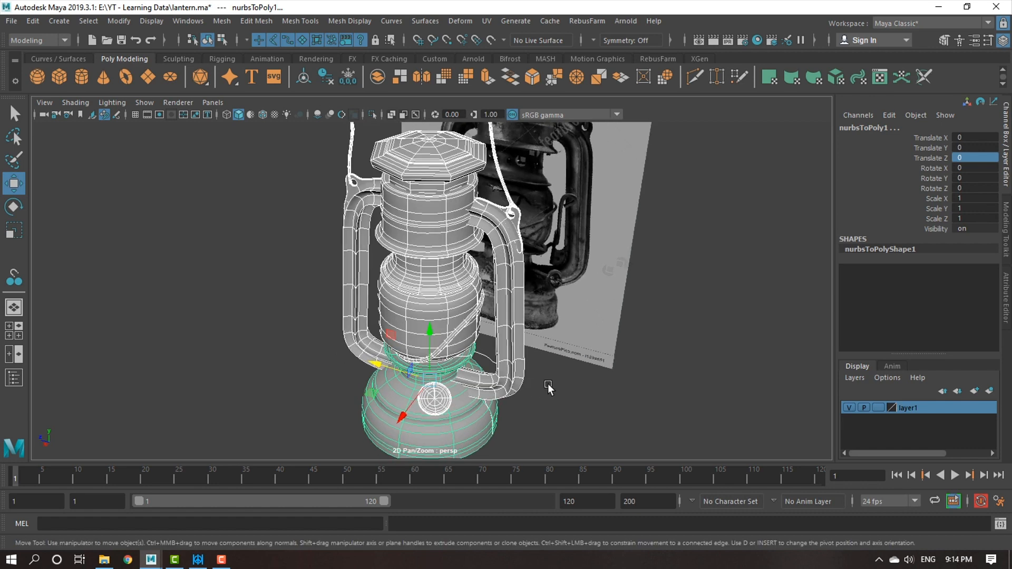
pyautogui.keyDown('alt'); pyautogui.moveTo(522, 344); pyautogui.dragTo(522, 378, button='right'); pyautogui.keyUp('alt')
pyautogui.keyDown('alt'); pyautogui.moveTo(522, 377); pyautogui.dragTo(529, 411, button='middle'); pyautogui.keyUp('alt')
# Turn on smooth mesh preview for the cap mesh and check the handle mesh where it meets the lugs.
pyautogui.click(447, 193)
pyautogui.press('3')
pyautogui.click(516, 218)
pyautogui.click(526, 233)
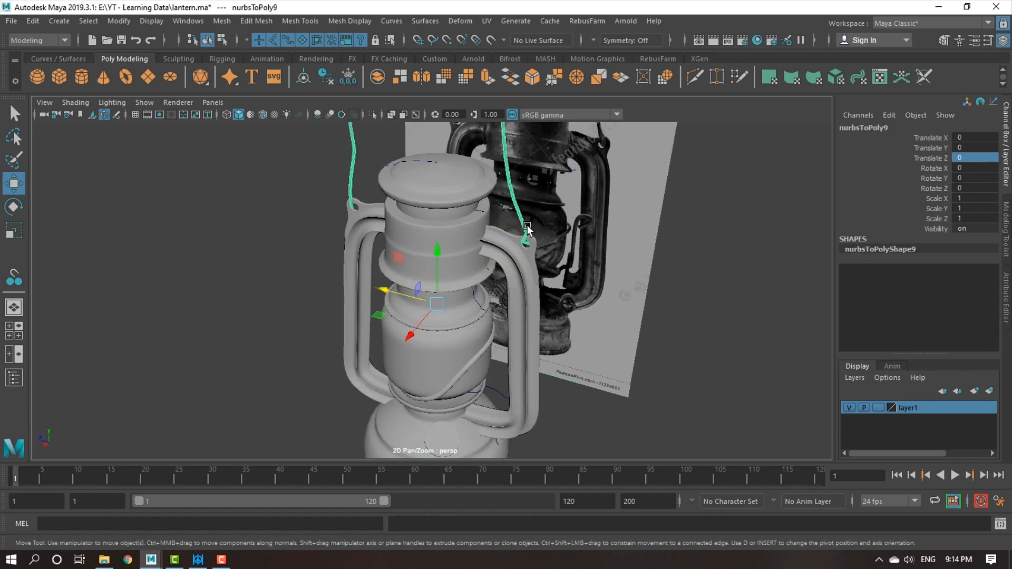
pyautogui.keyDown('alt'); pyautogui.moveTo(555, 358); pyautogui.dragTo(568, 352); pyautogui.keyUp('alt')
pyautogui.keyDown('alt'); pyautogui.moveTo(567, 352); pyautogui.dragTo(570, 411, button='right'); pyautogui.keyUp('alt')
# Examine the guard wire mesh against the reference photo in the side view.
pyautogui.click(491, 367)
pyautogui.press('space')
pyautogui.press('space')
pyautogui.keyDown('alt'); pyautogui.moveTo(343, 400); pyautogui.dragTo(340, 326, button='right'); pyautogui.keyUp('alt')
pyautogui.keyDown('alt'); pyautogui.moveTo(339, 326); pyautogui.dragTo(419, 393, button='middle'); pyautogui.keyUp('alt')
pyautogui.keyDown('alt'); pyautogui.moveTo(419, 393); pyautogui.dragTo(418, 346, button='right'); pyautogui.keyUp('alt')
pyautogui.press('space')
pyautogui.press('space')
pyautogui.keyDown('alt'); pyautogui.moveTo(531, 313); pyautogui.dragTo(488, 236, button='right'); pyautogui.keyUp('alt')
pyautogui.keyDown('alt'); pyautogui.moveTo(488, 235); pyautogui.dragTo(512, 338, button='middle'); pyautogui.keyUp('alt')
pyautogui.keyDown('alt'); pyautogui.moveTo(511, 338); pyautogui.dragTo(628, 383, button='right'); pyautogui.keyUp('alt')
pyautogui.keyDown('alt'); pyautogui.moveTo(541, 263); pyautogui.dragTo(545, 335, button='middle'); pyautogui.keyUp('alt')
pyautogui.keyDown('alt'); pyautogui.moveTo(545, 334); pyautogui.dragTo(527, 324, button='right'); pyautogui.keyUp('alt')
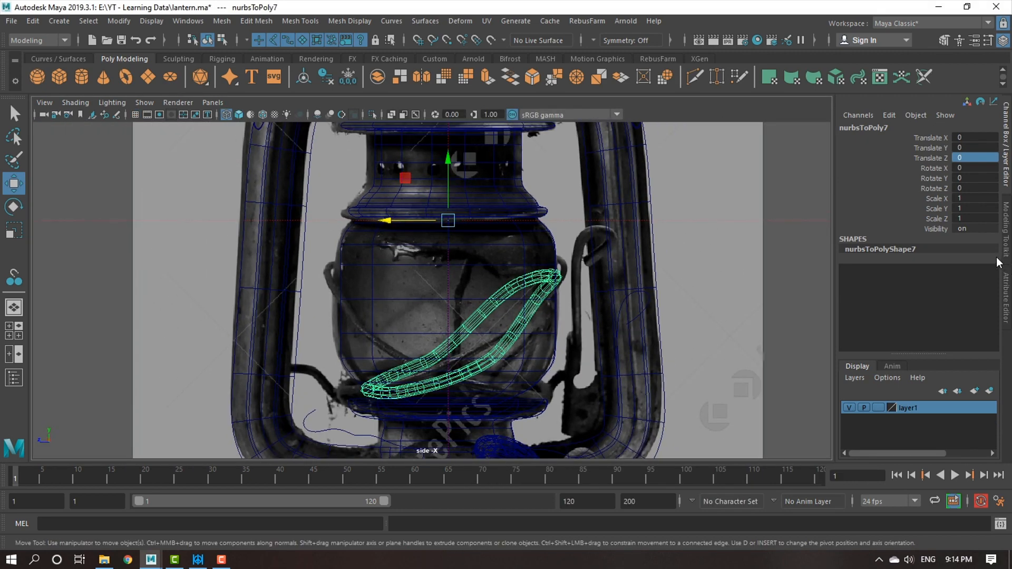
# Duplicate the guard wire mesh and mirror the copy by setting its Scale Z to -1.
pyautogui.hotkey('ctrl', 'd')
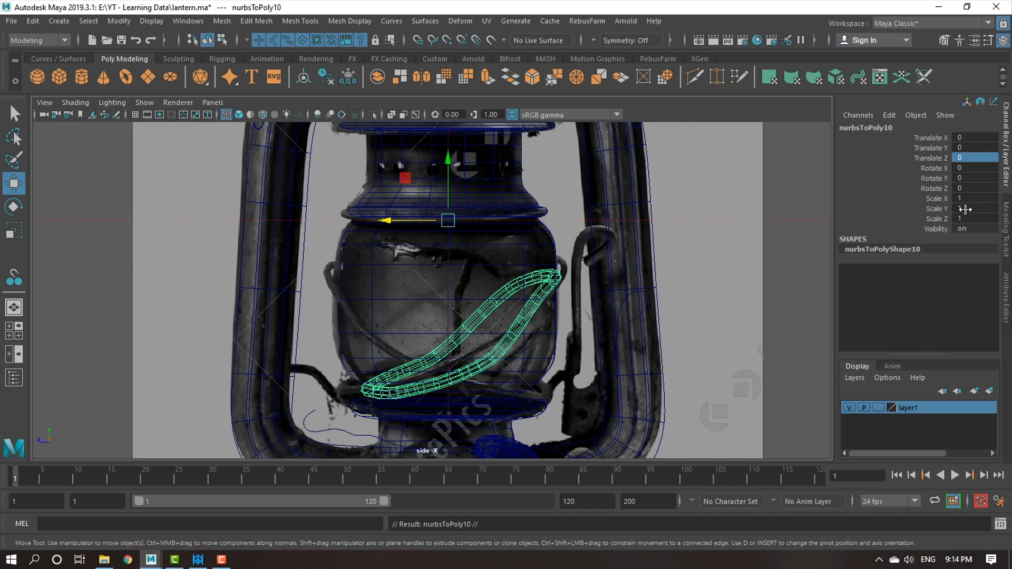
pyautogui.click(975, 195)
pyautogui.write('-')
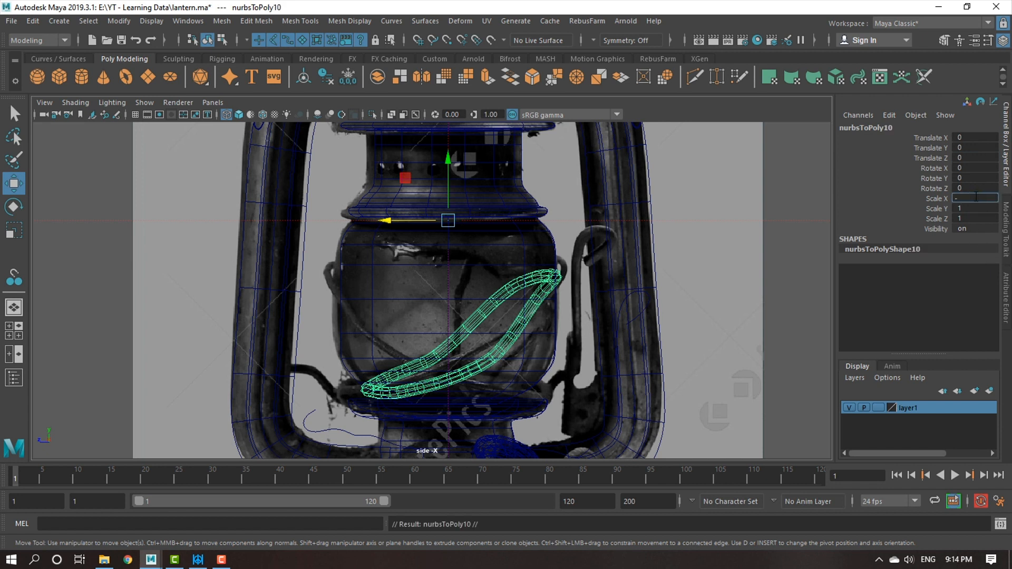
pyautogui.click(976, 217)
pyautogui.press('Return')
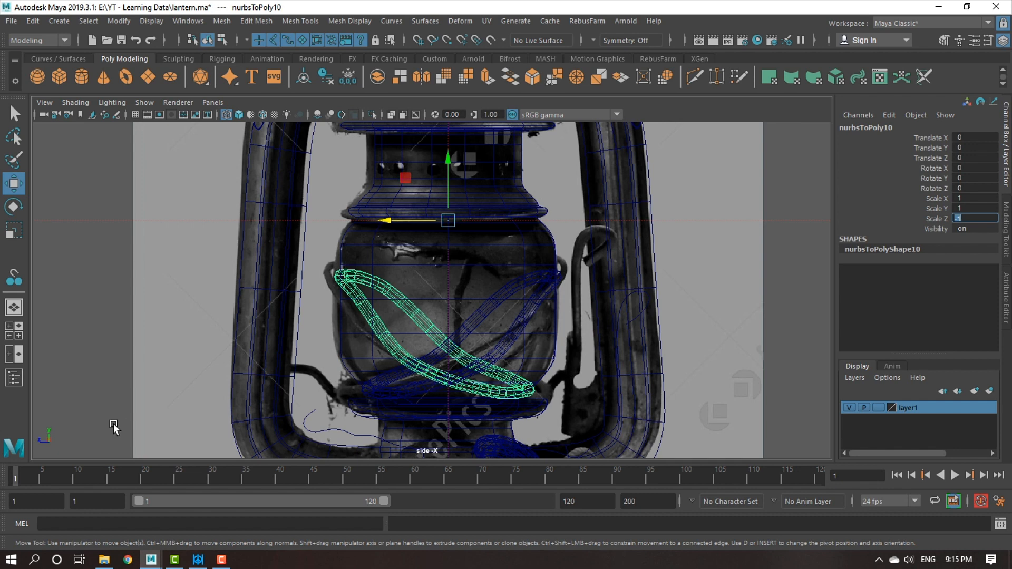
# Try to flip the original guard wire mesh by scaling it along Z to -1.2.
pyautogui.scroll(1, 415, 359)
pyautogui.click(511, 333)
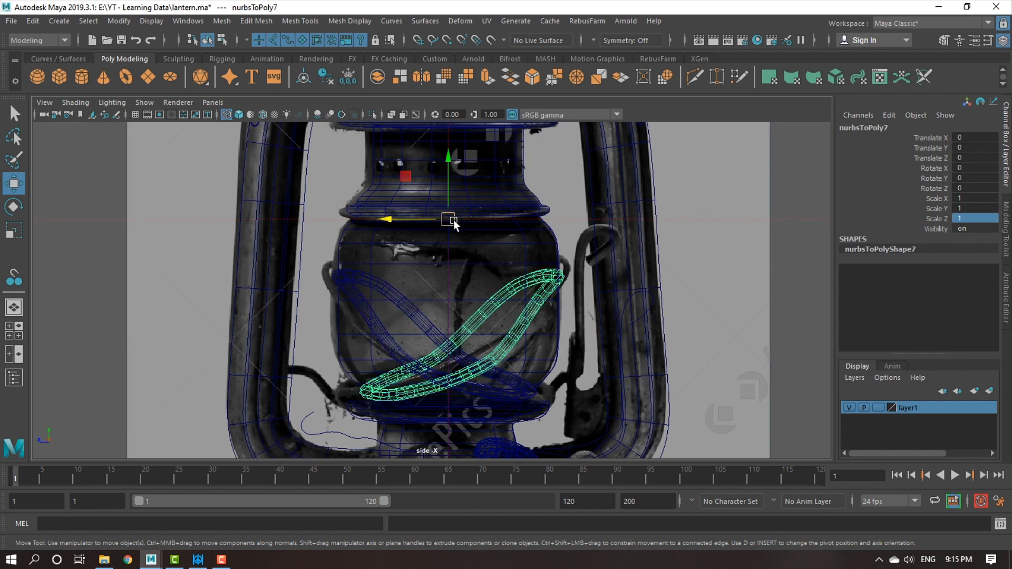
pyautogui.press('4')
pyautogui.press('5')
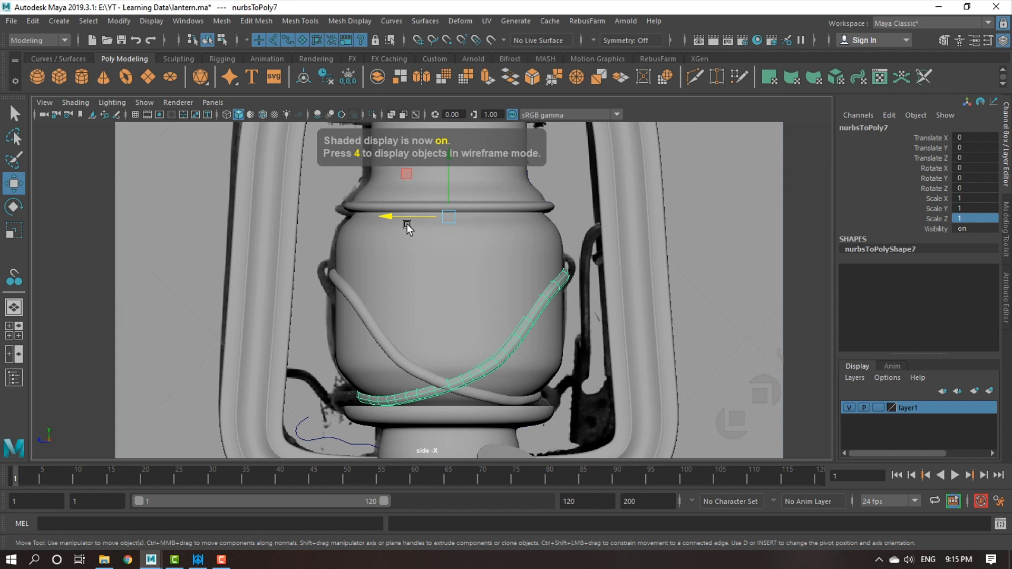
pyautogui.press('r')
pyautogui.moveTo(391, 219); pyautogui.dragTo(515, 223)
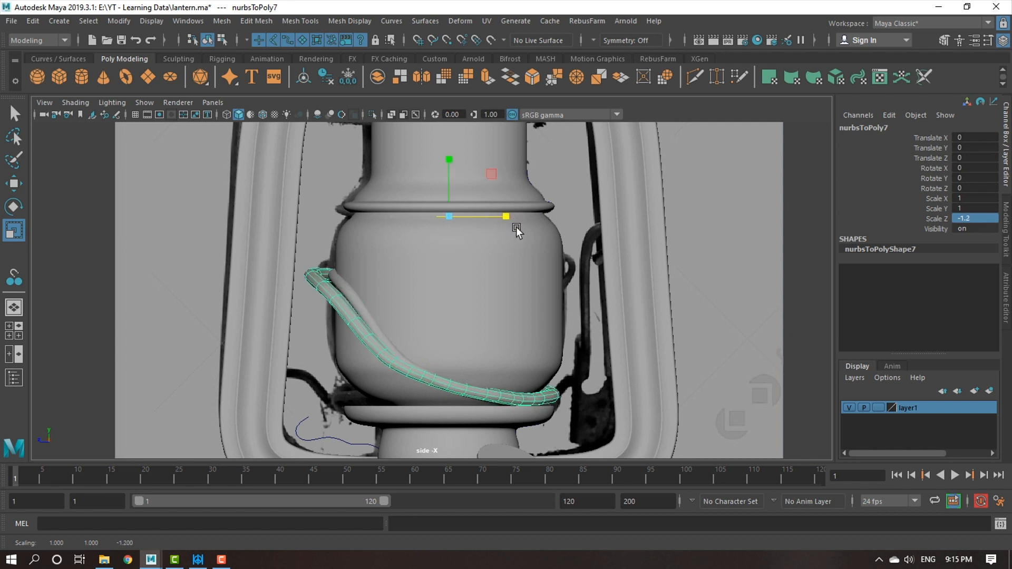
pyautogui.hotkey('ctrl', 'z')
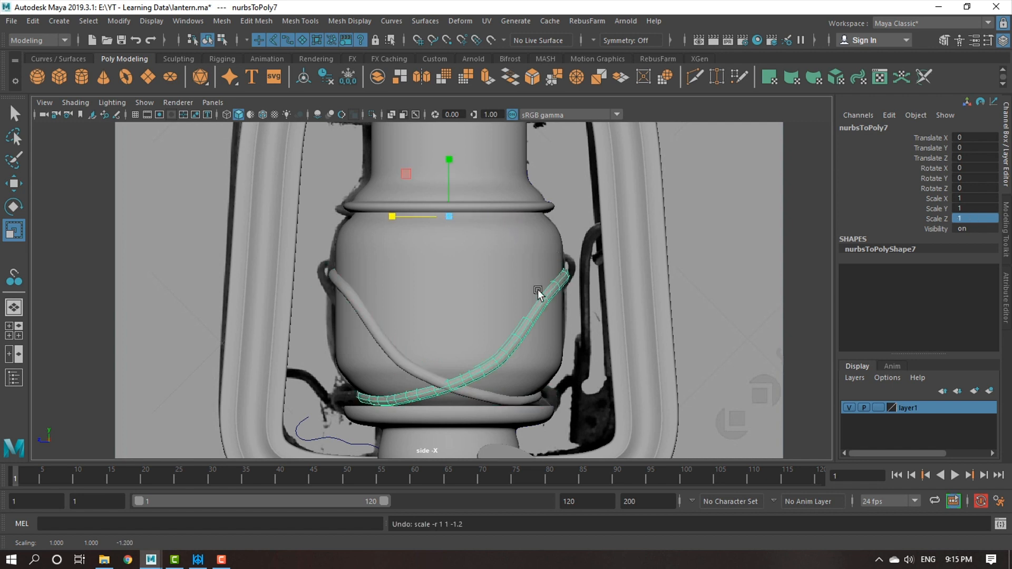
# Replace the mirrored copy with a fresh duplicate of the guard wire mesh whose Scale Z is set to -1.
pyautogui.click(394, 355)
pyautogui.press('Delete')
pyautogui.click(518, 339)
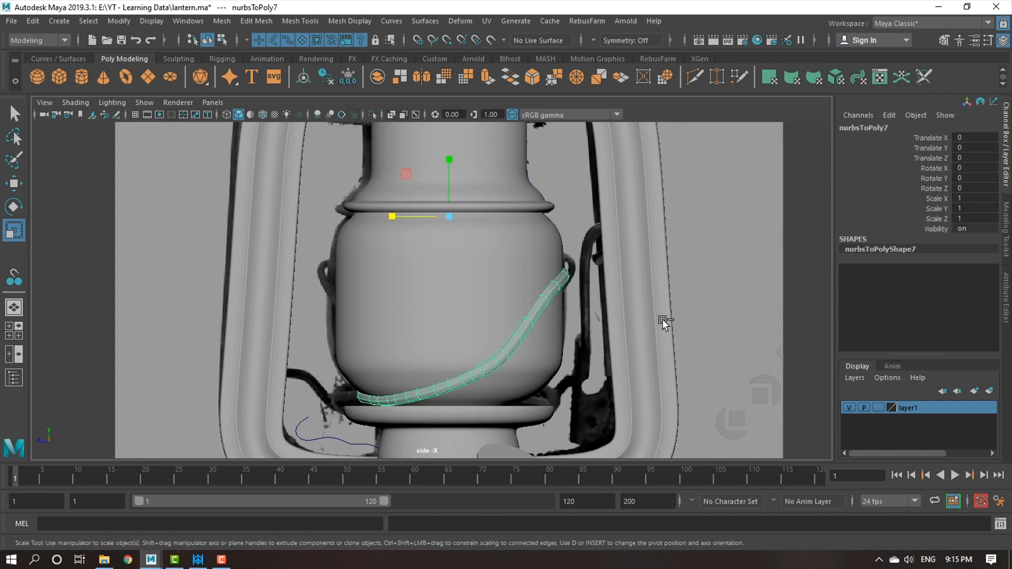
pyautogui.hotkey('ctrl', 'd')
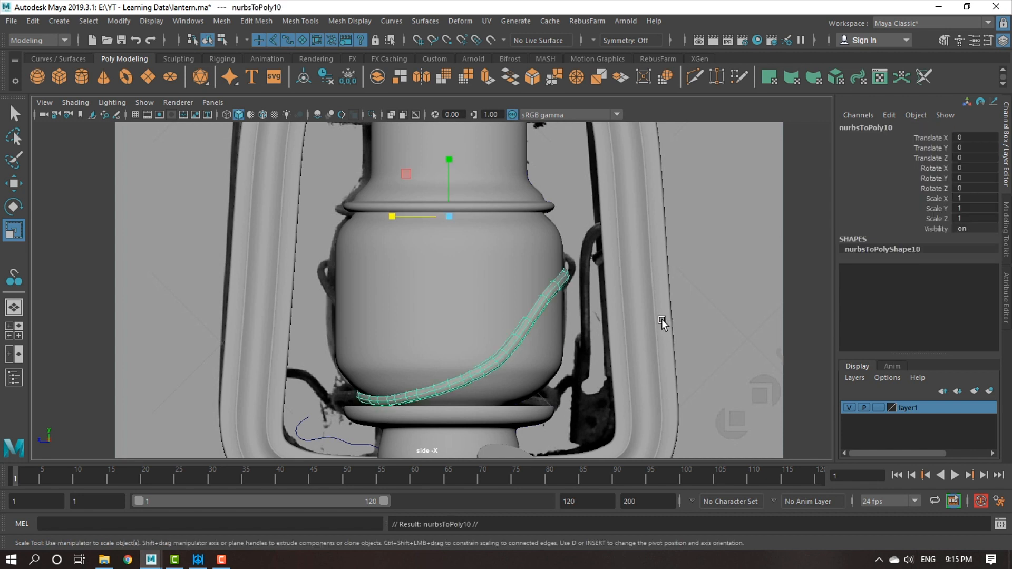
pyautogui.doubleClick(973, 217)
pyautogui.press('Return')
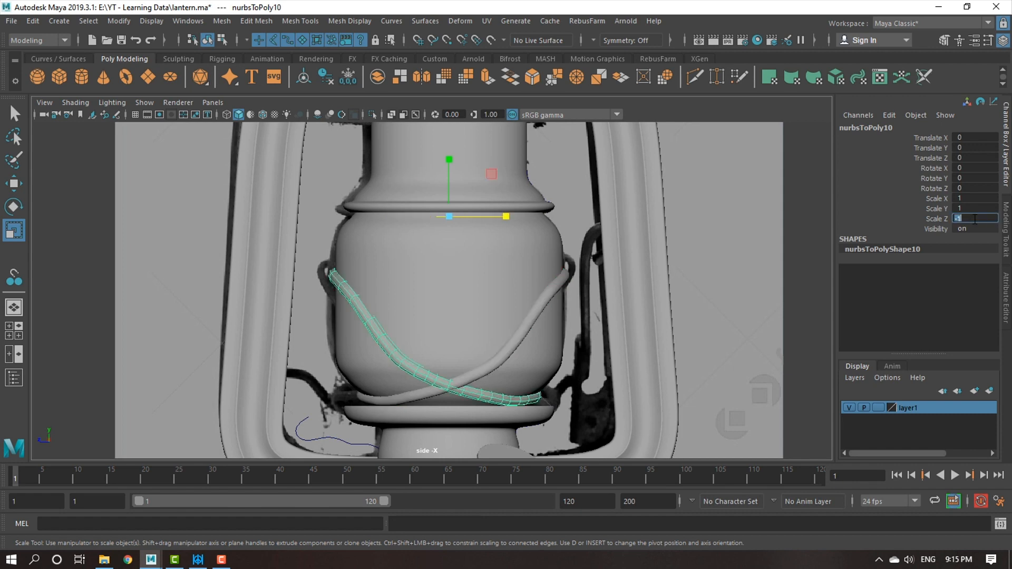
# Convert the fuel cap's NURBS surface on the lantern base to polygons, using control points tessellation.
pyautogui.click(779, 267)
pyautogui.press('space')
pyautogui.keyDown('alt'); pyautogui.moveTo(650, 287); pyautogui.dragTo(418, 389); pyautogui.keyUp('alt')
pyautogui.click(422, 383)
pyautogui.keyDown('alt'); pyautogui.moveTo(437, 359); pyautogui.dragTo(483, 385, button='right'); pyautogui.keyUp('alt')
pyautogui.keyDown('alt'); pyautogui.moveTo(483, 385); pyautogui.dragTo(556, 336); pyautogui.keyUp('alt')
pyautogui.keyDown('alt'); pyautogui.moveTo(556, 335); pyautogui.dragTo(572, 367, button='right'); pyautogui.keyUp('alt')
pyautogui.keyDown('alt'); pyautogui.moveTo(572, 366); pyautogui.dragTo(432, 383); pyautogui.keyUp('alt')
pyautogui.press('w')
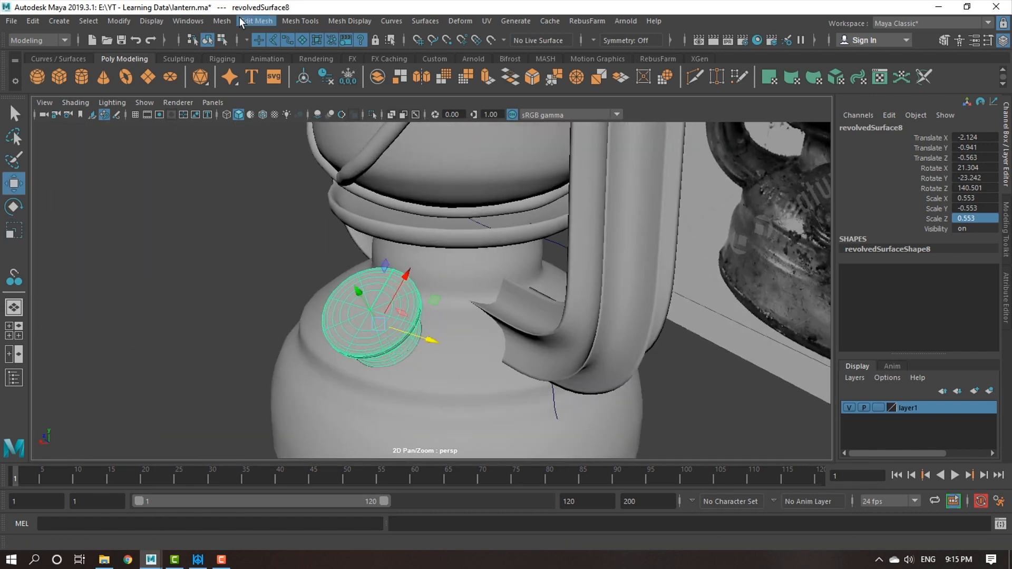
pyautogui.click(119, 22)
pyautogui.moveTo(232, 329)
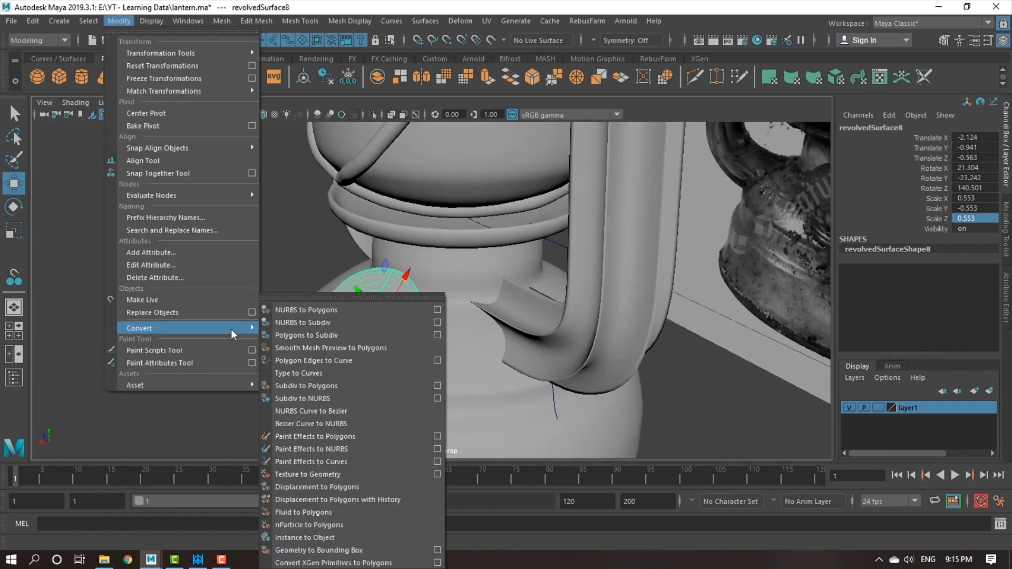
pyautogui.click(438, 310)
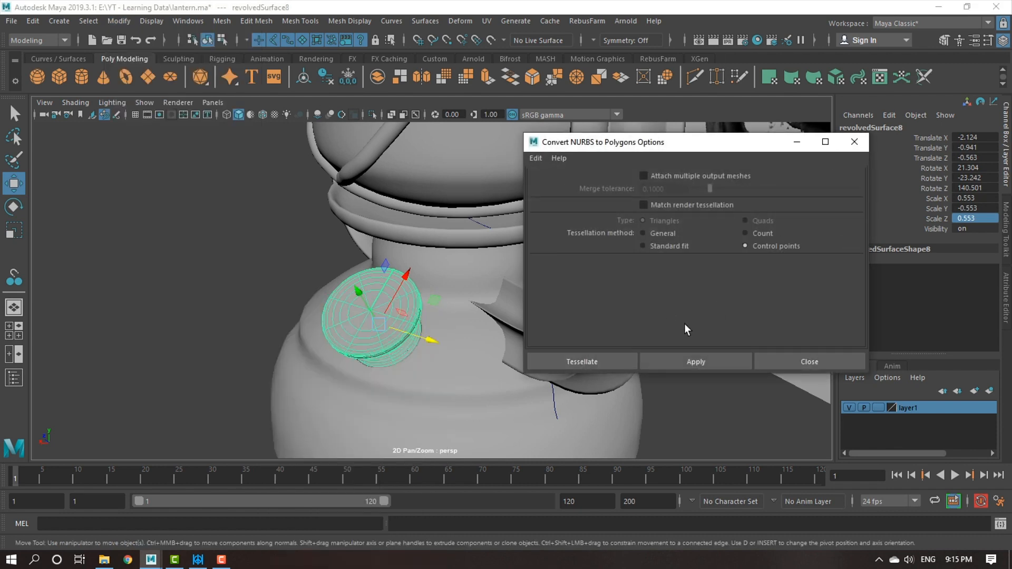
pyautogui.click(581, 362)
# Center the pivot of the converted fuel cap mesh and reverse its normals.
pyautogui.click(160, 21)
pyautogui.moveTo(120, 21)
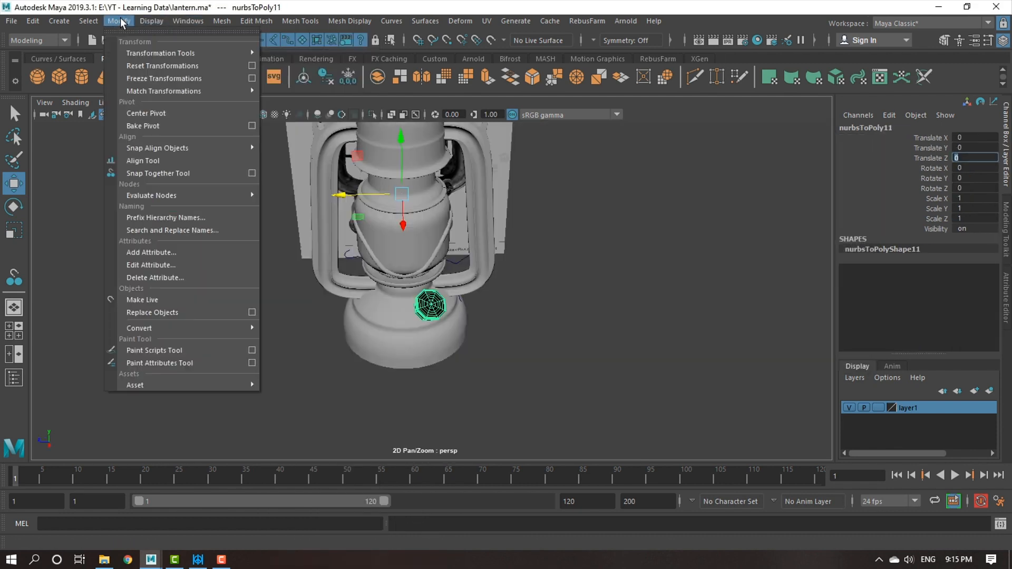
pyautogui.click(146, 113)
pyautogui.scroll(4, 633, 396)
pyautogui.scroll(2, 633, 395)
pyautogui.click(337, 21)
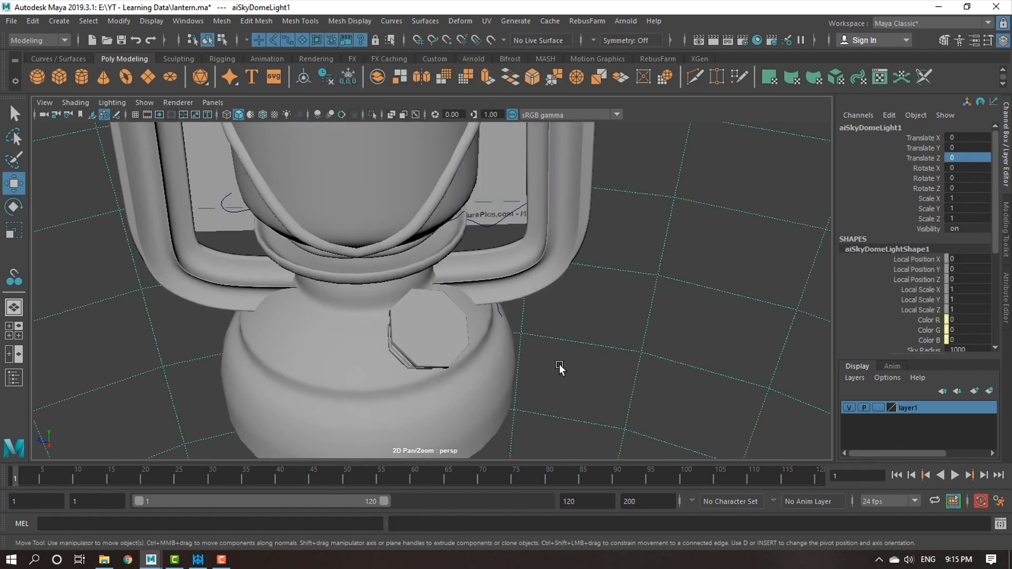
# Display the fuel cap mesh with smooth mesh preview.
pyautogui.click(450, 324)
pyautogui.scroll(-2, 543, 334)
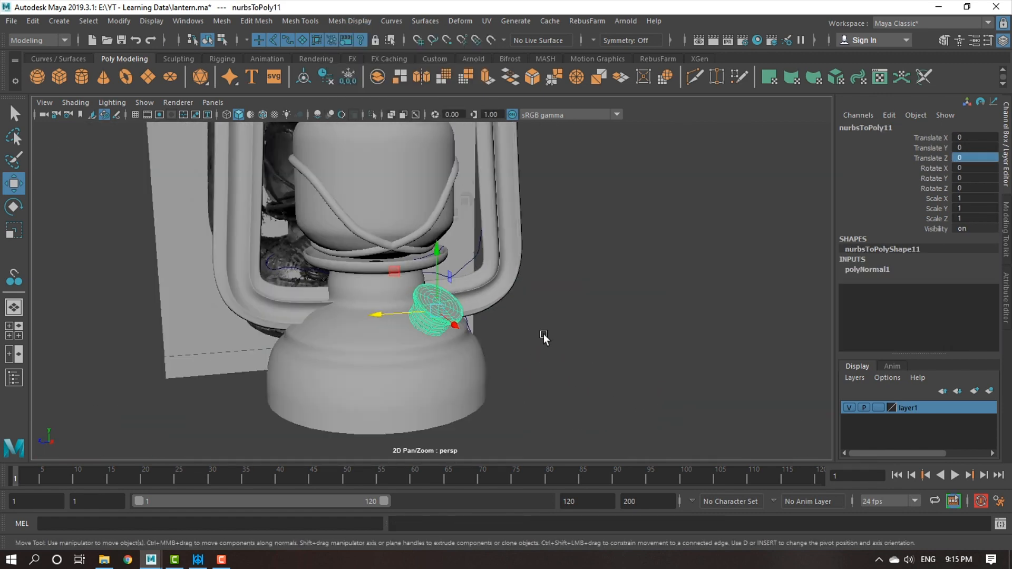
pyautogui.click(448, 365)
pyautogui.scroll(-2, 477, 294)
# Look over the converted lantern meshes from the base up to the chimney, beside the reference photo.
pyautogui.keyDown('alt'); pyautogui.moveTo(477, 293); pyautogui.dragTo(496, 322, button='middle'); pyautogui.keyUp('alt')
pyautogui.scroll(-2, 505, 340)
pyautogui.scroll(4, 497, 322)
pyautogui.moveTo(561, 365)
pyautogui.keyDown('alt'); pyautogui.mouseDown()
pyautogui.moveTo(575, 365)
pyautogui.moveTo(352, 361)
pyautogui.moveTo(762, 365)
pyautogui.moveTo(570, 364)
pyautogui.mouseUp(); pyautogui.keyUp('alt')
pyautogui.click(477, 314)
pyautogui.keyDown('alt'); pyautogui.moveTo(491, 417); pyautogui.dragTo(486, 355, button='middle'); pyautogui.keyUp('alt')
pyautogui.scroll(2, 476, 314)
pyautogui.keyDown('alt'); pyautogui.moveTo(486, 355); pyautogui.dragTo(425, 332); pyautogui.keyUp('alt')
pyautogui.keyDown('alt'); pyautogui.moveTo(425, 332); pyautogui.dragTo(413, 396, button='middle'); pyautogui.keyUp('alt')
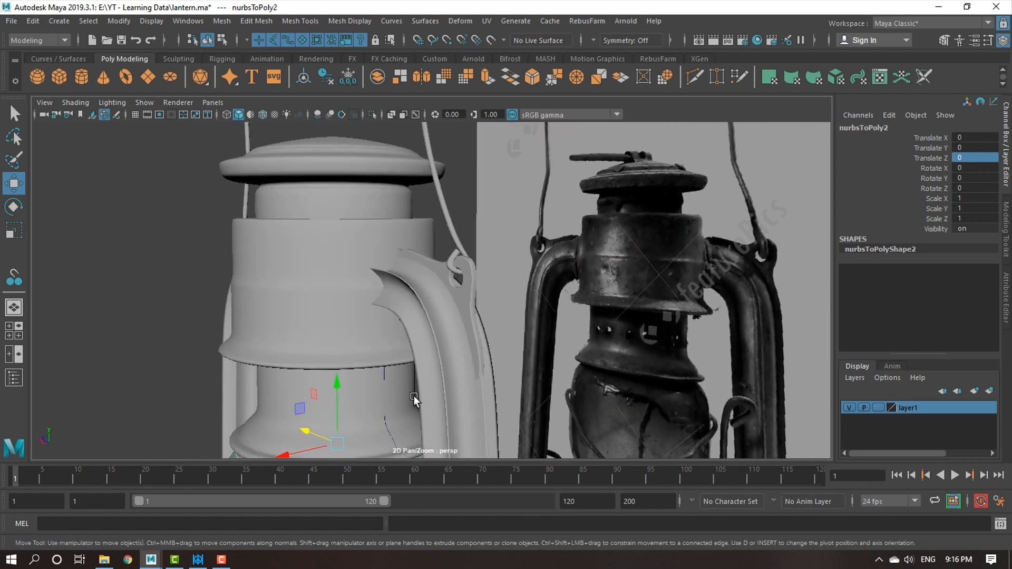
# Examine the upper chimney mesh's underlying faces with smooth preview temporarily turned off.
pyautogui.scroll(2, 428, 379)
pyautogui.click(289, 317)
pyautogui.keyDown('alt'); pyautogui.moveTo(288, 317); pyautogui.dragTo(340, 342); pyautogui.keyUp('alt')
pyautogui.press('1')
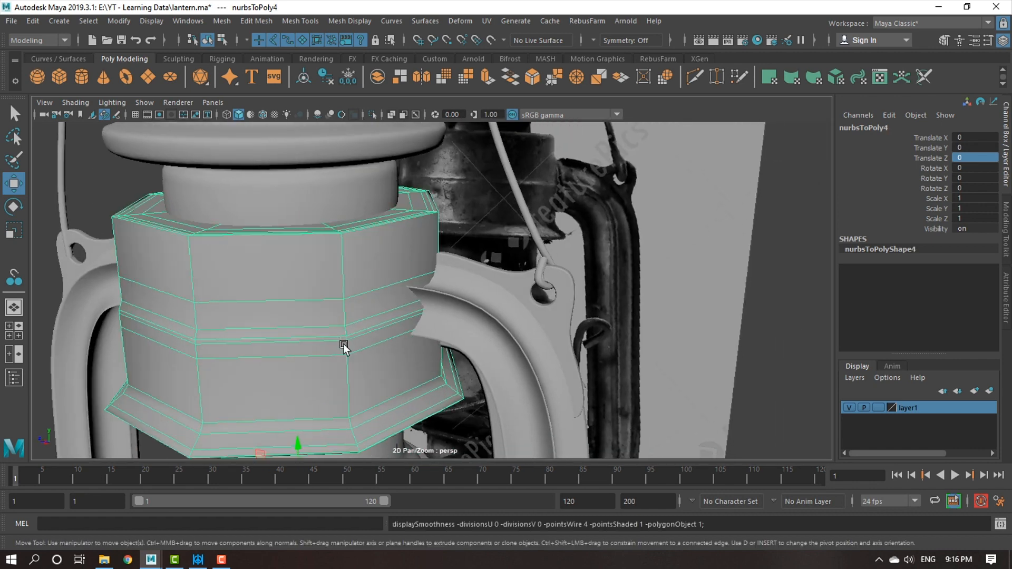
pyautogui.scroll(3, 421, 401)
pyautogui.keyDown('alt'); pyautogui.moveTo(420, 400); pyautogui.dragTo(456, 389); pyautogui.keyUp('alt')
pyautogui.keyDown('alt'); pyautogui.moveTo(456, 389); pyautogui.dragTo(494, 376, button='middle'); pyautogui.keyUp('alt')
pyautogui.keyDown('alt'); pyautogui.moveTo(494, 375); pyautogui.dragTo(414, 346, button='right'); pyautogui.keyUp('alt')
pyautogui.keyDown('alt'); pyautogui.moveTo(415, 345); pyautogui.dragTo(532, 343); pyautogui.keyUp('alt')
pyautogui.click(418, 428)
pyautogui.keyDown('alt'); pyautogui.moveTo(533, 343); pyautogui.dragTo(643, 413, button='middle'); pyautogui.keyUp('alt')
pyautogui.keyDown('alt'); pyautogui.moveTo(644, 413); pyautogui.dragTo(456, 308, button='right'); pyautogui.keyUp('alt')
pyautogui.keyDown('alt'); pyautogui.moveTo(456, 308); pyautogui.dragTo(389, 132, button='middle'); pyautogui.keyUp('alt')
pyautogui.keyDown('alt'); pyautogui.moveTo(580, 377); pyautogui.dragTo(418, 375); pyautogui.keyUp('alt')
pyautogui.keyDown('alt'); pyautogui.moveTo(503, 335); pyautogui.dragTo(480, 398, button='middle'); pyautogui.keyUp('alt')
pyautogui.click(494, 266)
pyautogui.keyDown('alt'); pyautogui.moveTo(481, 398); pyautogui.dragTo(464, 316, button='right'); pyautogui.keyUp('alt')
pyautogui.press('3')
# Select the flared neck mesh above the glass and compare it with the reference photo in the wireframe side view.
pyautogui.keyDown('alt'); pyautogui.moveTo(464, 317); pyautogui.dragTo(374, 241, button='middle'); pyautogui.keyUp('alt')
pyautogui.keyDown('alt'); pyautogui.moveTo(374, 241); pyautogui.dragTo(414, 310, button='right'); pyautogui.keyUp('alt')
pyautogui.keyDown('alt'); pyautogui.moveTo(414, 310); pyautogui.dragTo(375, 279); pyautogui.keyUp('alt')
pyautogui.keyDown('alt'); pyautogui.moveTo(375, 280); pyautogui.dragTo(348, 343, button='middle'); pyautogui.keyUp('alt')
pyautogui.keyDown('alt'); pyautogui.moveTo(348, 343); pyautogui.dragTo(375, 335, button='right'); pyautogui.keyUp('alt')
pyautogui.click(375, 335)
pyautogui.press('space')
pyautogui.press('space')
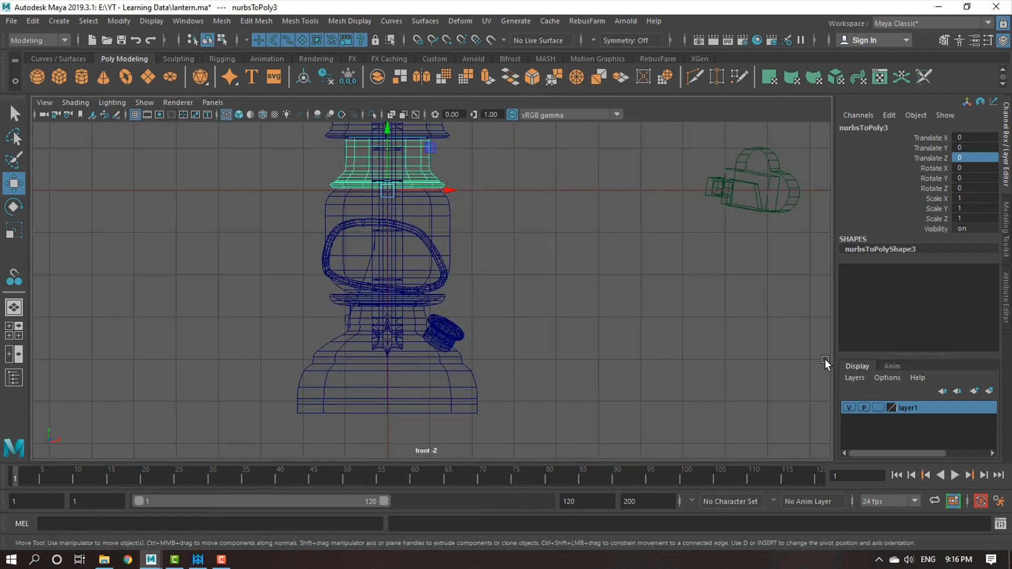
pyautogui.press('space')
pyautogui.press('space')
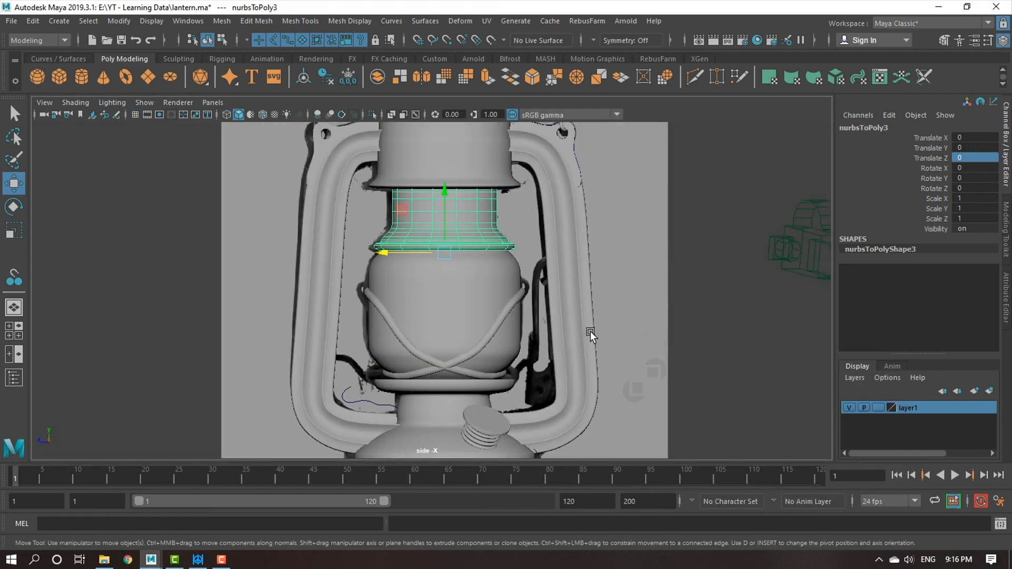
pyautogui.press('4')
pyautogui.moveTo(533, 289)
pyautogui.keyDown('alt'); pyautogui.mouseDown(button='right')
pyautogui.moveTo(569, 368)
pyautogui.moveTo(562, 323)
pyautogui.moveTo(527, 301)
pyautogui.mouseUp(button='right'); pyautogui.keyUp('alt')
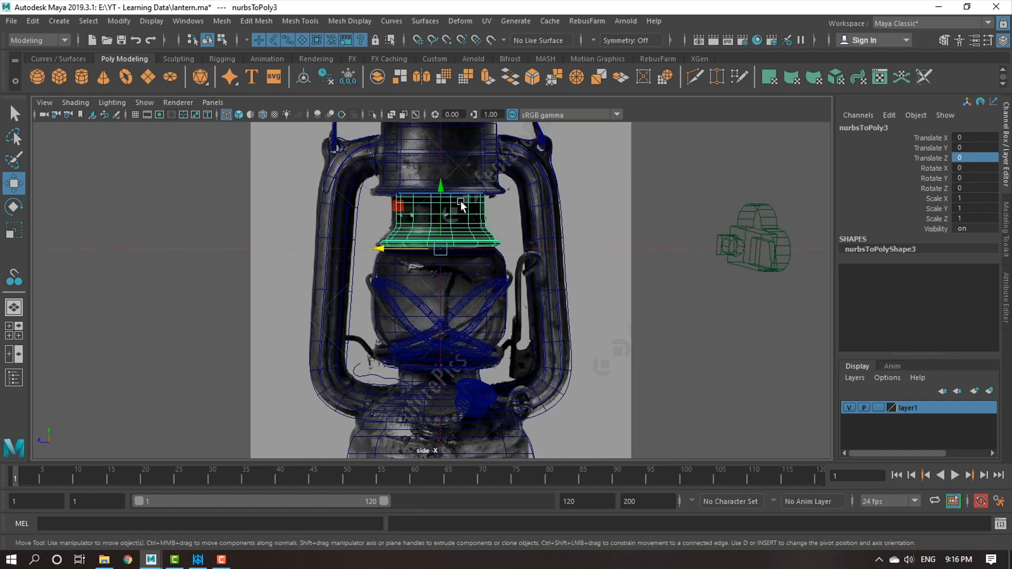
pyautogui.scroll(5, 484, 222)
pyautogui.scroll(-6, 486, 215)
pyautogui.moveTo(490, 290); pyautogui.dragTo(487, 290, button='middle')
pyautogui.hotkey('ctrl', 'z')
# Examine the reference photo in perspective for details missing from the model, such as the neck's vent holes and the base's side knob.
pyautogui.press('space')
pyautogui.press('space')
pyautogui.keyDown('alt'); pyautogui.moveTo(629, 172); pyautogui.dragTo(609, 228); pyautogui.keyUp('alt')
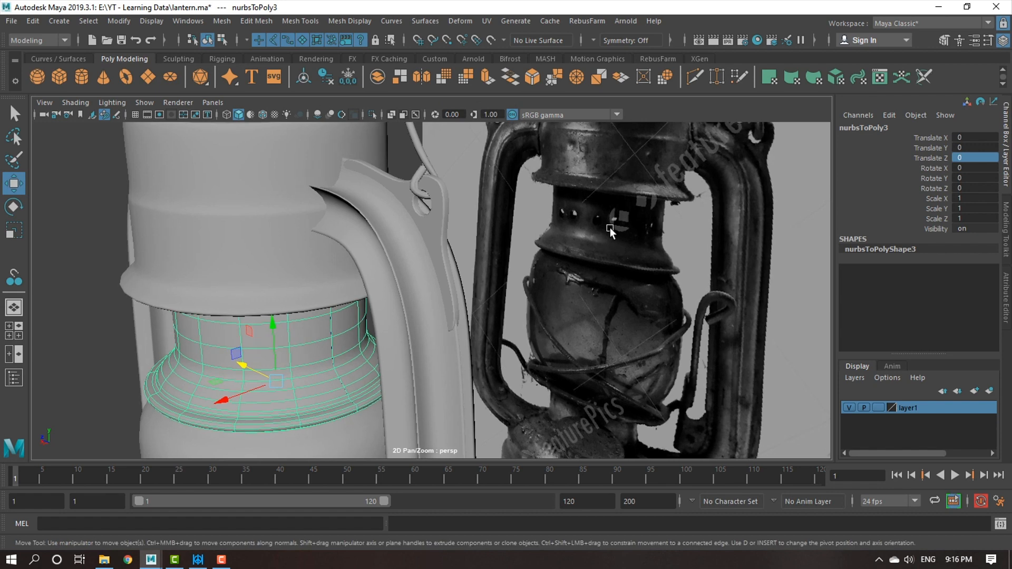
pyautogui.keyDown('alt'); pyautogui.moveTo(652, 305); pyautogui.dragTo(607, 298, button='right'); pyautogui.keyUp('alt')
pyautogui.keyDown('alt'); pyautogui.moveTo(607, 297); pyautogui.dragTo(603, 337, button='middle'); pyautogui.keyUp('alt')
pyautogui.keyDown('alt'); pyautogui.moveTo(603, 336); pyautogui.dragTo(554, 286, button='right'); pyautogui.keyUp('alt')
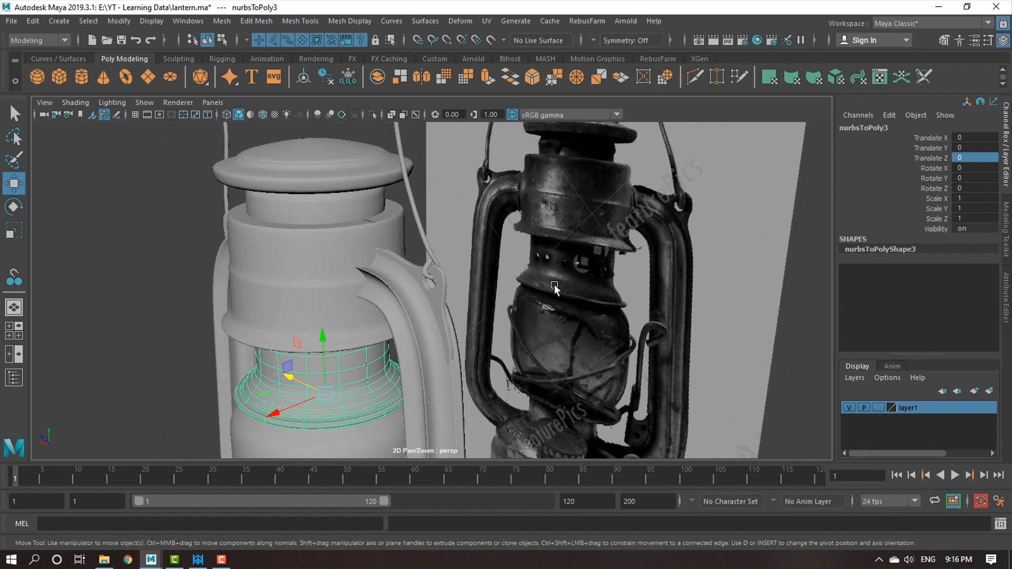
pyautogui.keyDown('alt'); pyautogui.moveTo(554, 286); pyautogui.dragTo(547, 286, button='middle'); pyautogui.keyUp('alt')
pyautogui.keyDown('alt'); pyautogui.moveTo(547, 286); pyautogui.dragTo(567, 211, button='right'); pyautogui.keyUp('alt')
pyautogui.keyDown('alt'); pyautogui.moveTo(566, 211); pyautogui.dragTo(579, 237, button='middle'); pyautogui.keyUp('alt')
pyautogui.keyDown('alt'); pyautogui.moveTo(596, 312); pyautogui.dragTo(552, 301, button='right'); pyautogui.keyUp('alt')
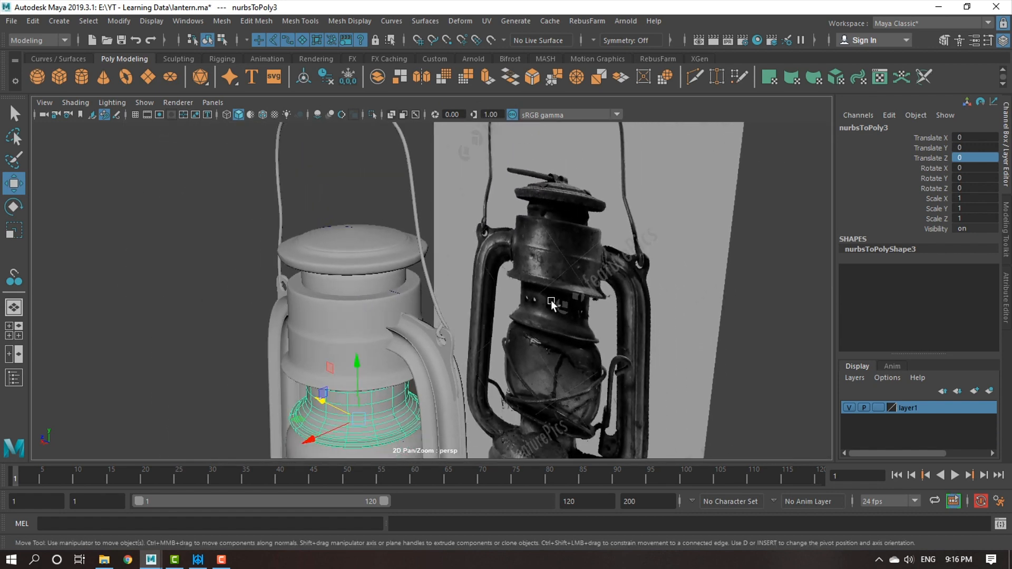
pyautogui.keyDown('alt'); pyautogui.moveTo(552, 300); pyautogui.dragTo(567, 258, button='middle'); pyautogui.keyUp('alt')
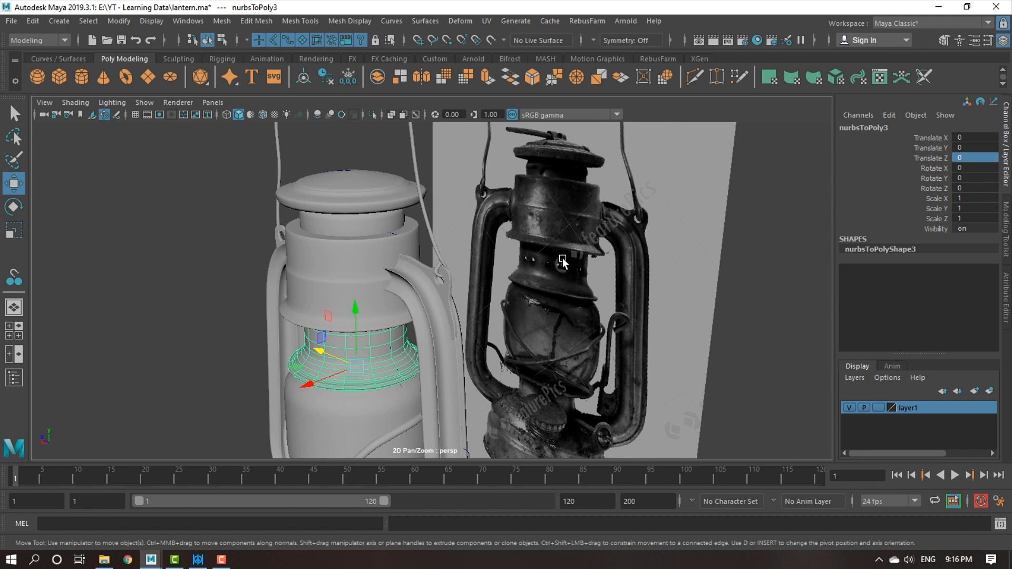
pyautogui.keyDown('alt'); pyautogui.moveTo(595, 347); pyautogui.dragTo(552, 350); pyautogui.keyUp('alt')
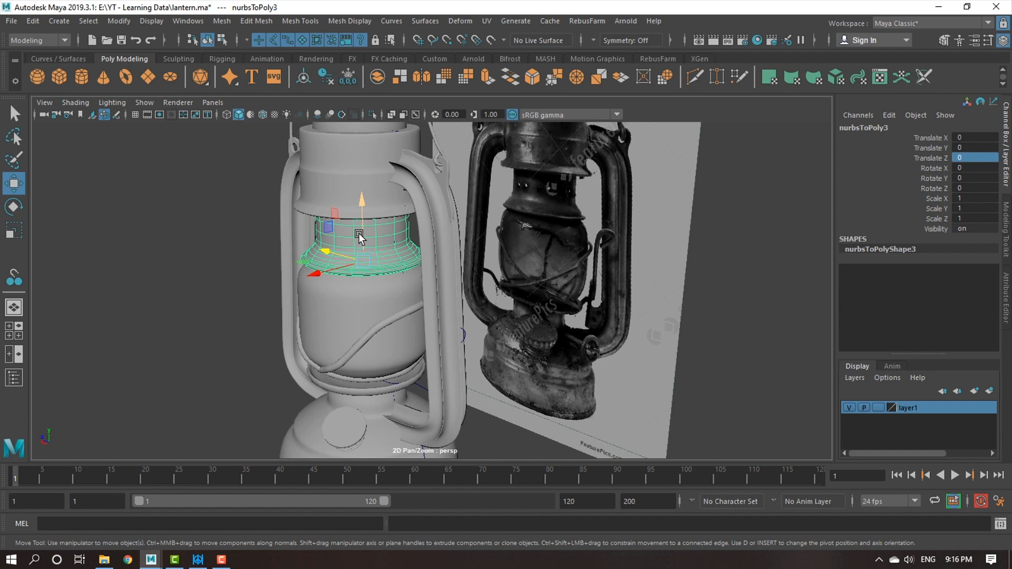
pyautogui.moveTo(500, 364)
pyautogui.keyDown('alt'); pyautogui.mouseDown()
pyautogui.moveTo(554, 362)
pyautogui.moveTo(495, 355)
pyautogui.moveTo(517, 366)
pyautogui.moveTo(659, 366)
pyautogui.moveTo(552, 369)
pyautogui.moveTo(543, 389)
pyautogui.moveTo(513, 371)
pyautogui.mouseUp(); pyautogui.keyUp('alt')
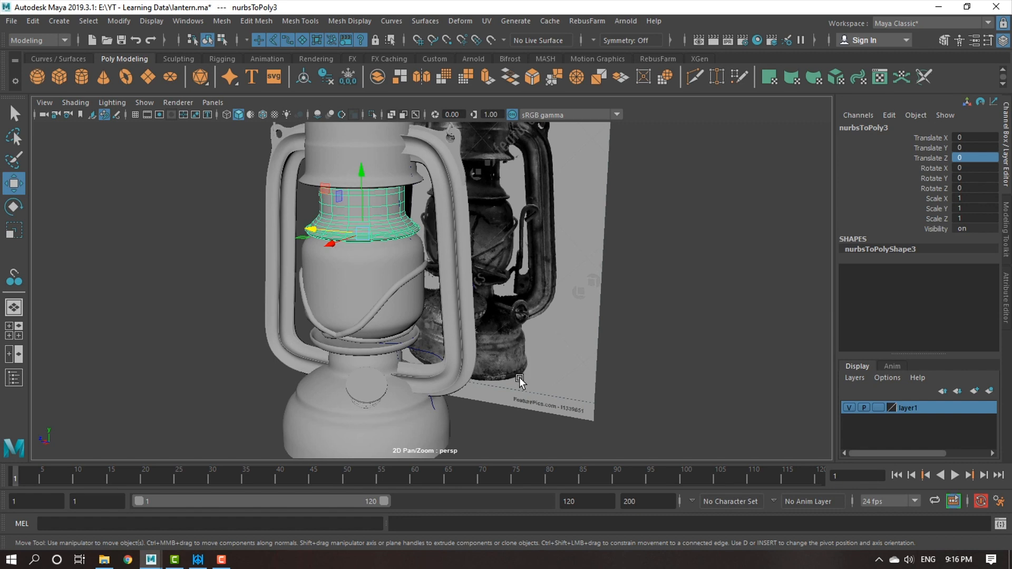
pyautogui.keyDown('alt'); pyautogui.moveTo(505, 359); pyautogui.dragTo(481, 274); pyautogui.keyUp('alt')
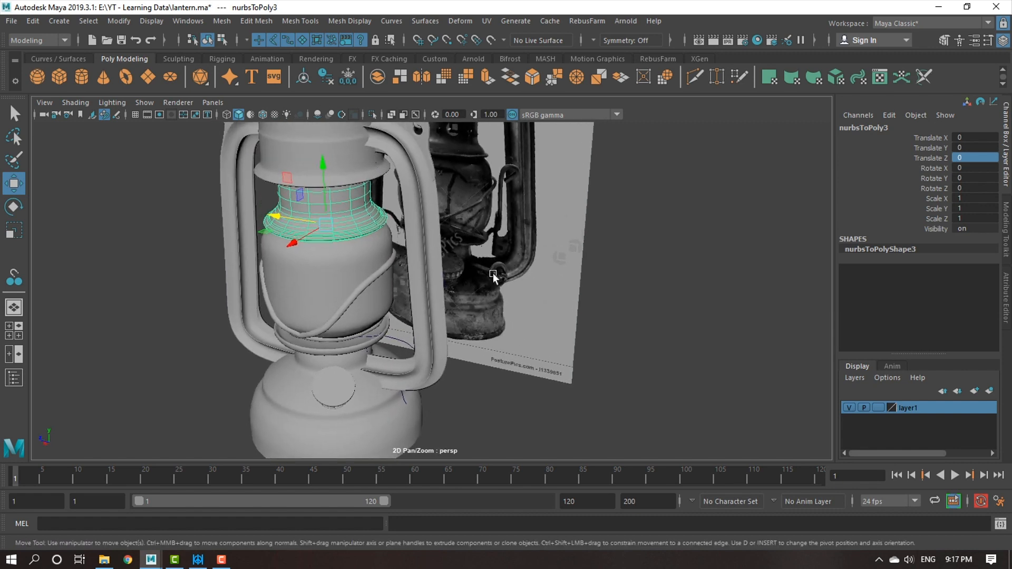
# Create a polygon cylinder and set its Rotate Z to -90.
pyautogui.click(55, 18)
pyautogui.moveTo(103, 64)
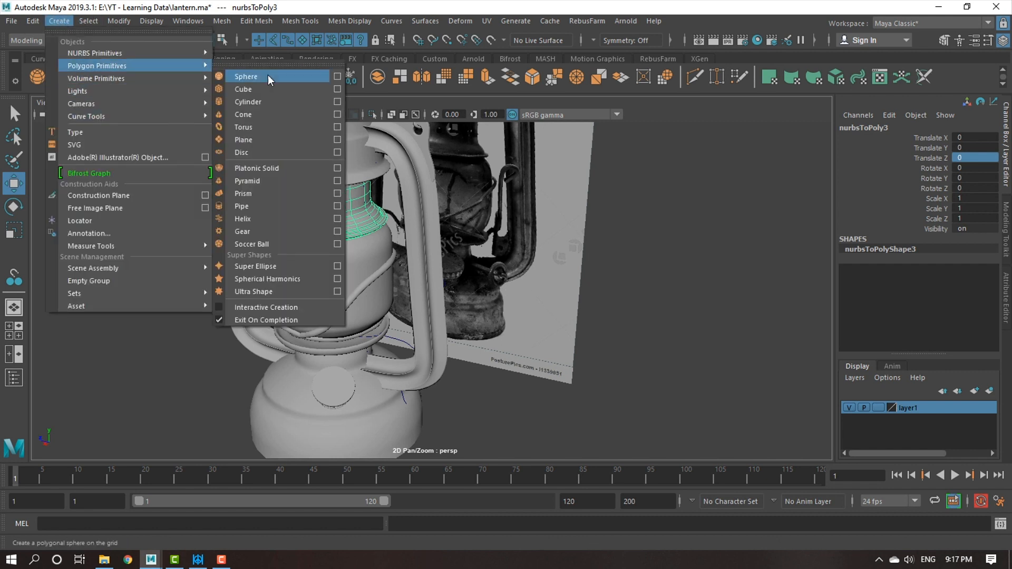
pyautogui.click(267, 102)
pyautogui.keyDown('alt'); pyautogui.moveTo(569, 384); pyautogui.dragTo(476, 309); pyautogui.keyUp('alt')
pyautogui.press('e')
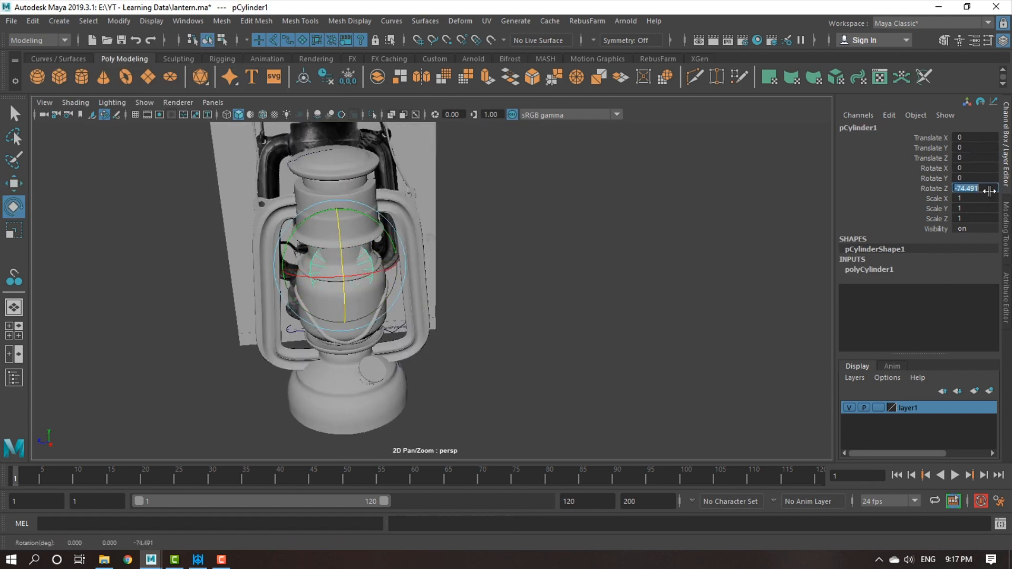
pyautogui.press('Return')
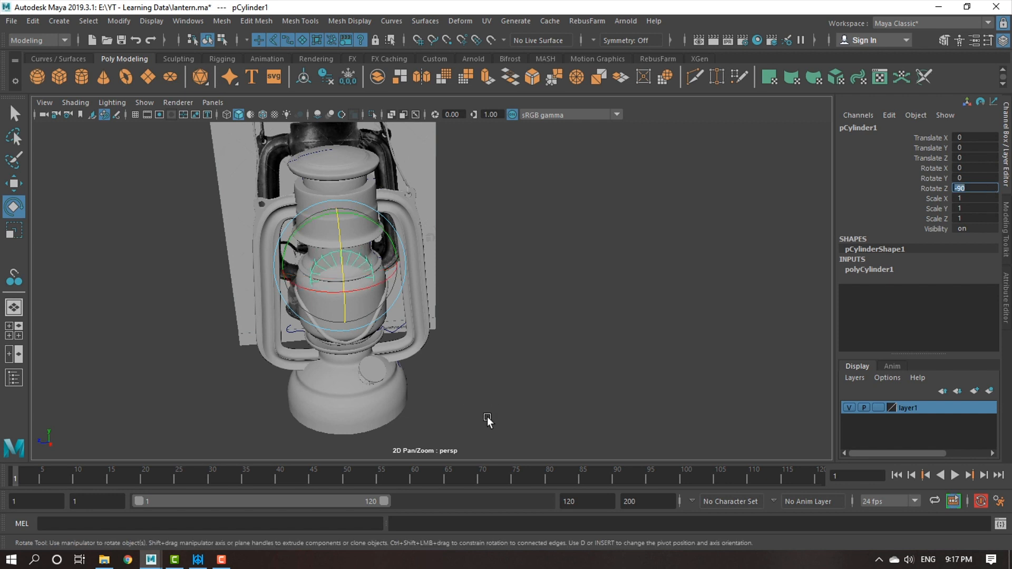
# Move the cylinder clear of the lantern to about 7.94 in X, shrink it to about 0.346 and stretch its Scale Y to about 1.944.
pyautogui.keyDown('alt'); pyautogui.moveTo(539, 431); pyautogui.dragTo(411, 400, button='right'); pyautogui.keyUp('alt')
pyautogui.keyDown('alt'); pyautogui.moveTo(410, 399); pyautogui.dragTo(429, 357); pyautogui.keyUp('alt')
pyautogui.press('w')
pyautogui.moveTo(408, 321); pyautogui.dragTo(547, 402)
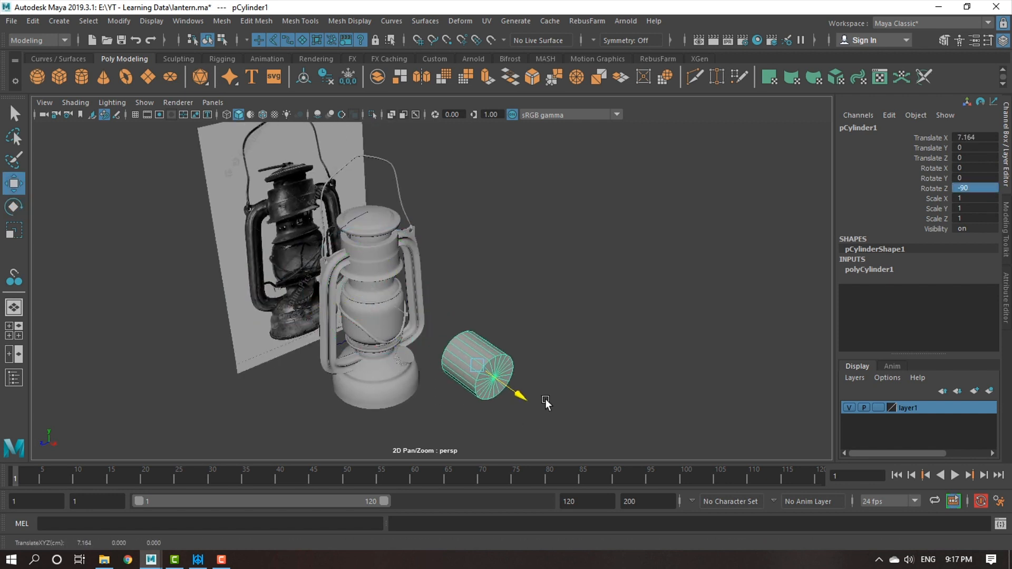
pyautogui.press('r')
pyautogui.moveTo(488, 373); pyautogui.dragTo(460, 362)
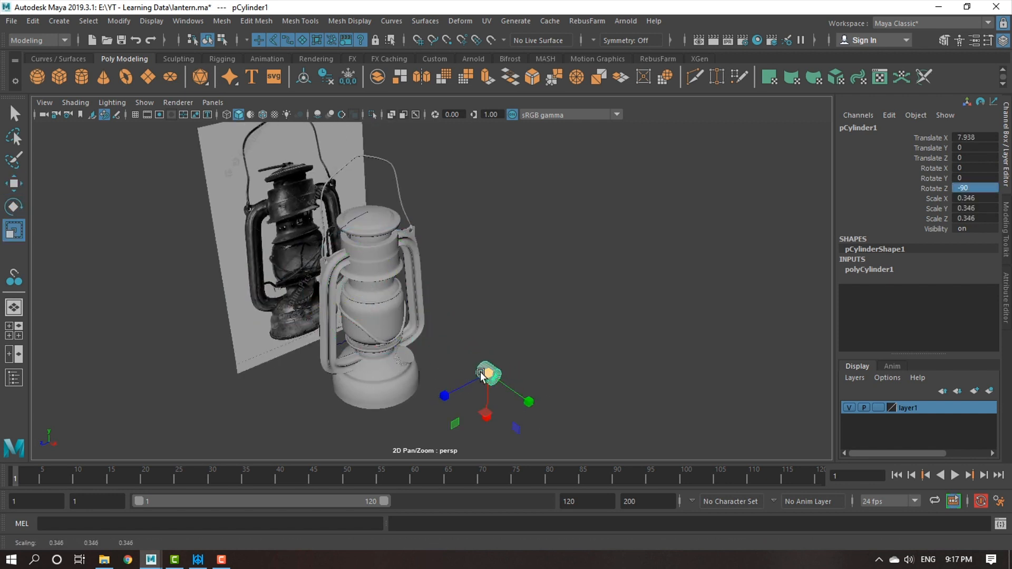
pyautogui.keyDown('alt'); pyautogui.moveTo(504, 395); pyautogui.dragTo(479, 367, button='middle'); pyautogui.keyUp('alt')
pyautogui.scroll(2, 480, 367)
pyautogui.moveTo(515, 386); pyautogui.dragTo(738, 535)
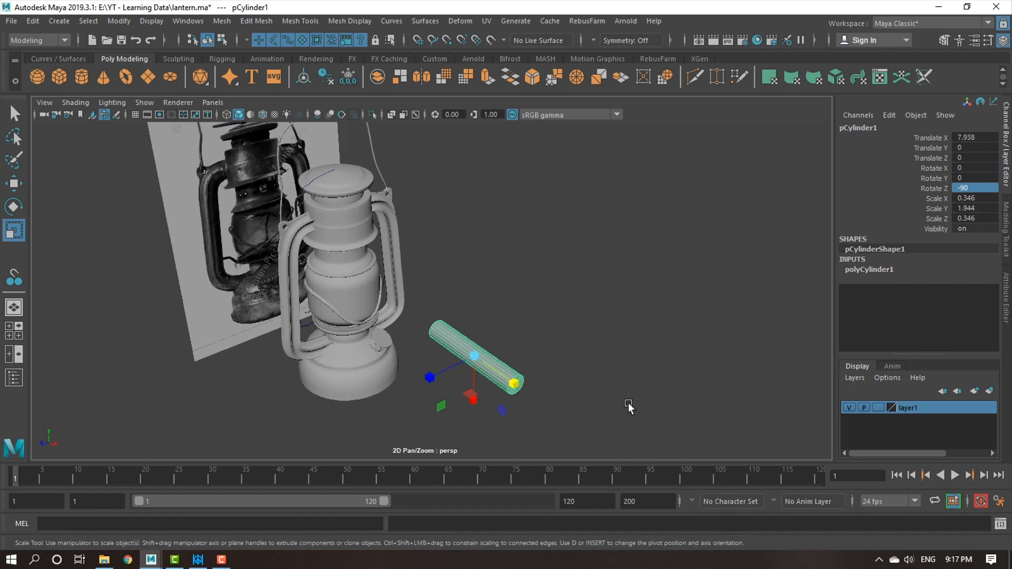
# Set the cylinder's radius to 0.2 and shorten it to a Scale Y of about 0.927.
pyautogui.scroll(3, 628, 403)
pyautogui.click(879, 271)
pyautogui.click(885, 279)
pyautogui.moveTo(635, 327); pyautogui.dragTo(631, 328, button='middle')
pyautogui.keyDown('alt'); pyautogui.moveTo(493, 352); pyautogui.dragTo(485, 400); pyautogui.keyUp('alt')
pyautogui.keyDown('alt'); pyautogui.moveTo(485, 400); pyautogui.dragTo(482, 345, button='middle'); pyautogui.keyUp('alt')
pyautogui.moveTo(522, 357); pyautogui.dragTo(364, 378)
pyautogui.keyDown('alt'); pyautogui.moveTo(476, 408); pyautogui.dragTo(548, 384); pyautogui.keyUp('alt')
pyautogui.press('w')
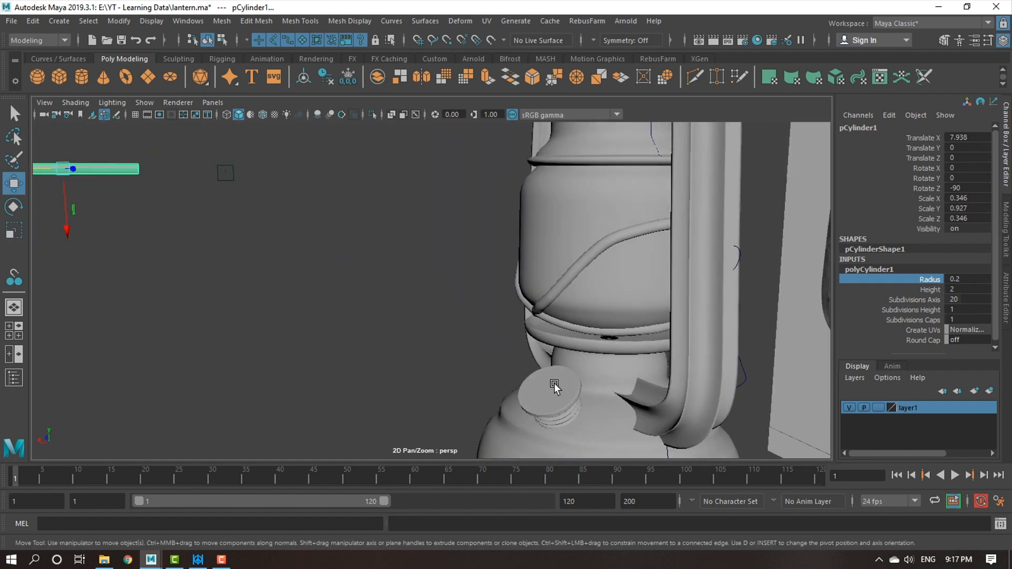
# Attach the thin cylinder to the lantern base's shoulder beside the fuel cap with the Snap Together tool.
pyautogui.keyDown('alt'); pyautogui.moveTo(493, 350); pyautogui.dragTo(444, 378, button='right'); pyautogui.keyUp('alt')
pyautogui.keyDown('alt'); pyautogui.moveTo(444, 378); pyautogui.dragTo(387, 343); pyautogui.keyUp('alt')
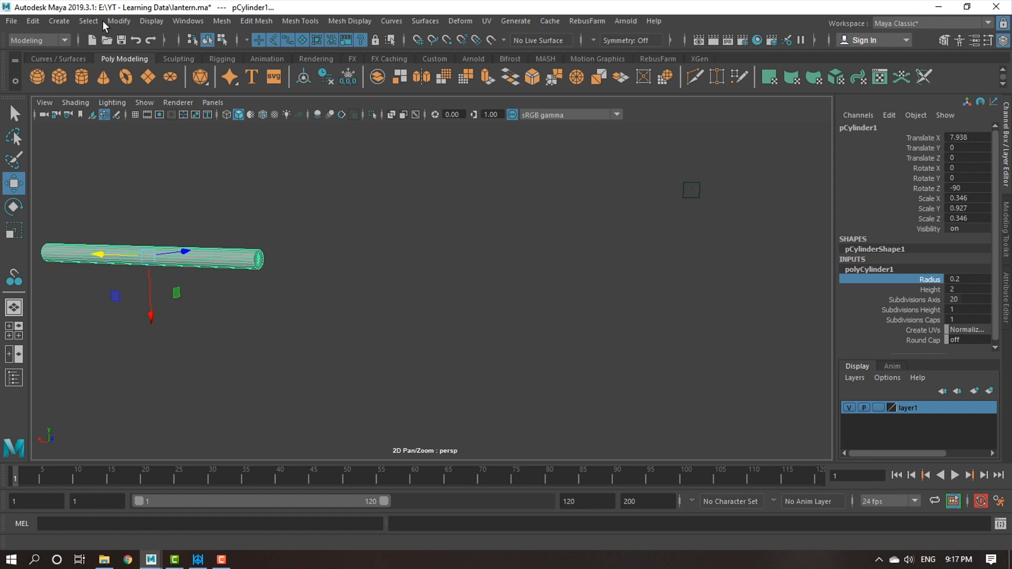
pyautogui.click(118, 21)
pyautogui.click(181, 173)
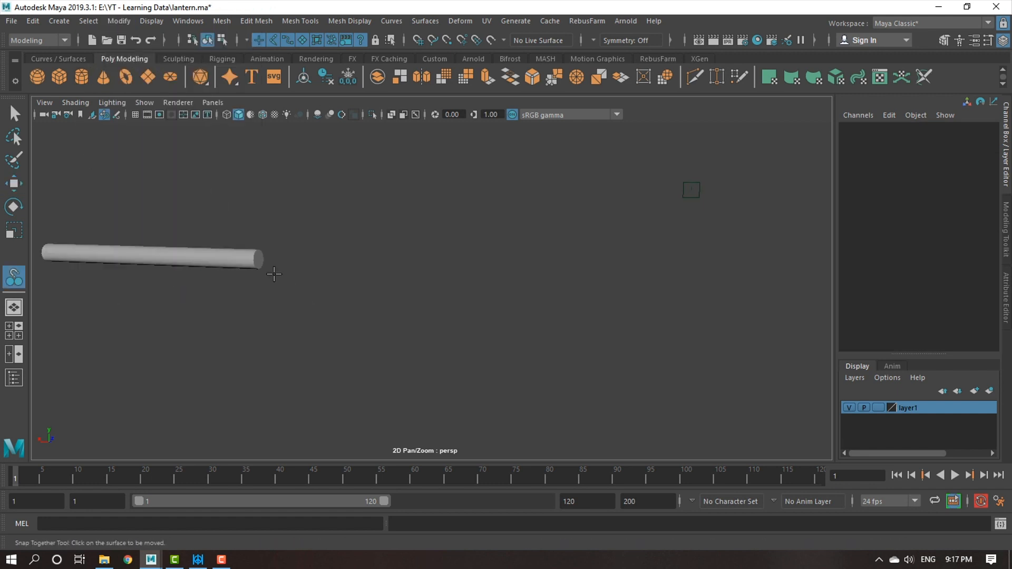
pyautogui.keyDown('alt'); pyautogui.moveTo(422, 341); pyautogui.dragTo(591, 317); pyautogui.keyUp('alt')
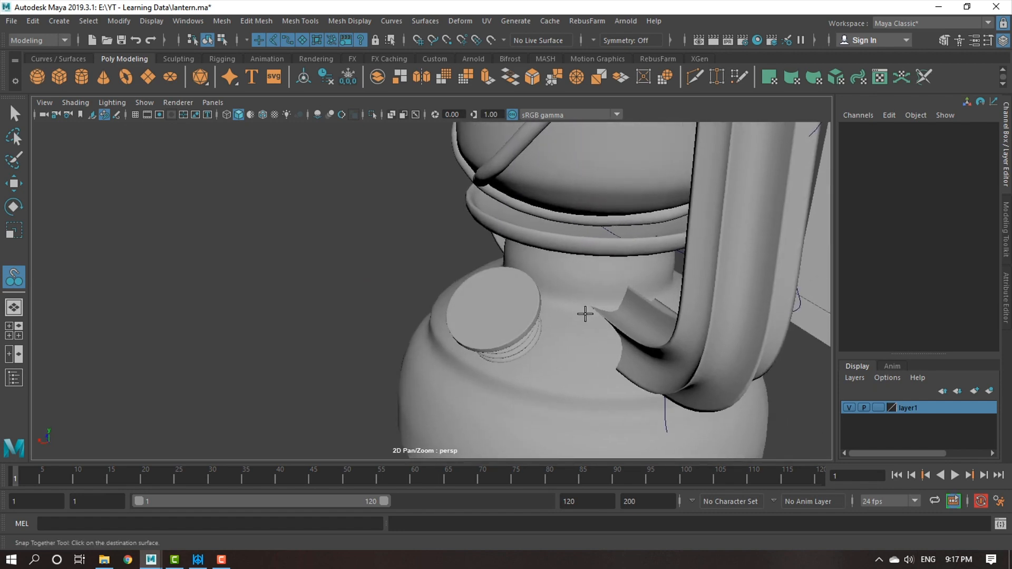
pyautogui.keyDown('alt'); pyautogui.moveTo(614, 351); pyautogui.dragTo(648, 362); pyautogui.keyUp('alt')
pyautogui.press('Return')
pyautogui.click(616, 351)
# Rotate and reposition the thin cylinder so it sticks out of the base beside the fuel cap, at about 1.402, -3.076, -0.756.
pyautogui.keyDown('alt'); pyautogui.moveTo(648, 362); pyautogui.dragTo(528, 409, button='middle'); pyautogui.keyUp('alt')
pyautogui.keyDown('alt'); pyautogui.moveTo(528, 409); pyautogui.dragTo(546, 343); pyautogui.keyUp('alt')
pyautogui.press('e')
pyautogui.moveTo(552, 305); pyautogui.dragTo(533, 284)
pyautogui.press('w')
pyautogui.moveTo(528, 373); pyautogui.dragTo(527, 355)
pyautogui.keyDown('alt'); pyautogui.moveTo(527, 354); pyautogui.dragTo(548, 345); pyautogui.keyUp('alt')
pyautogui.keyDown('alt'); pyautogui.moveTo(548, 345); pyautogui.dragTo(447, 344, button='right'); pyautogui.keyUp('alt')
pyautogui.keyDown('alt'); pyautogui.moveTo(448, 344); pyautogui.dragTo(499, 374); pyautogui.keyUp('alt')
pyautogui.keyDown('alt'); pyautogui.moveTo(499, 374); pyautogui.dragTo(376, 371, button='middle'); pyautogui.keyUp('alt')
# Check the thin cylinder's placement on the base against the reference photo and in the top view.
pyautogui.keyDown('alt'); pyautogui.moveTo(376, 367); pyautogui.dragTo(480, 408, button='right'); pyautogui.keyUp('alt')
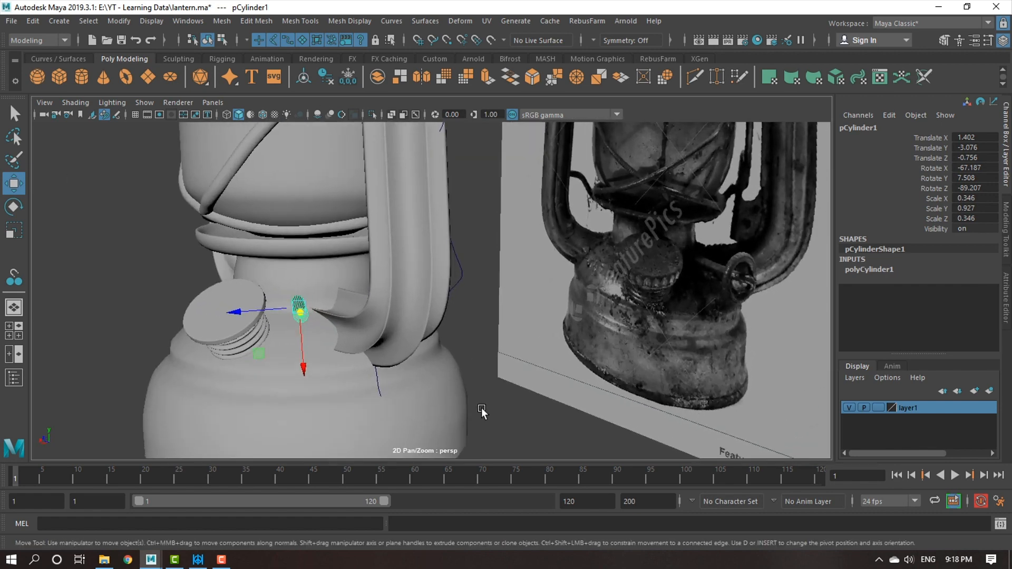
pyautogui.keyDown('alt'); pyautogui.moveTo(459, 394); pyautogui.dragTo(422, 398); pyautogui.keyUp('alt')
pyautogui.press('space')
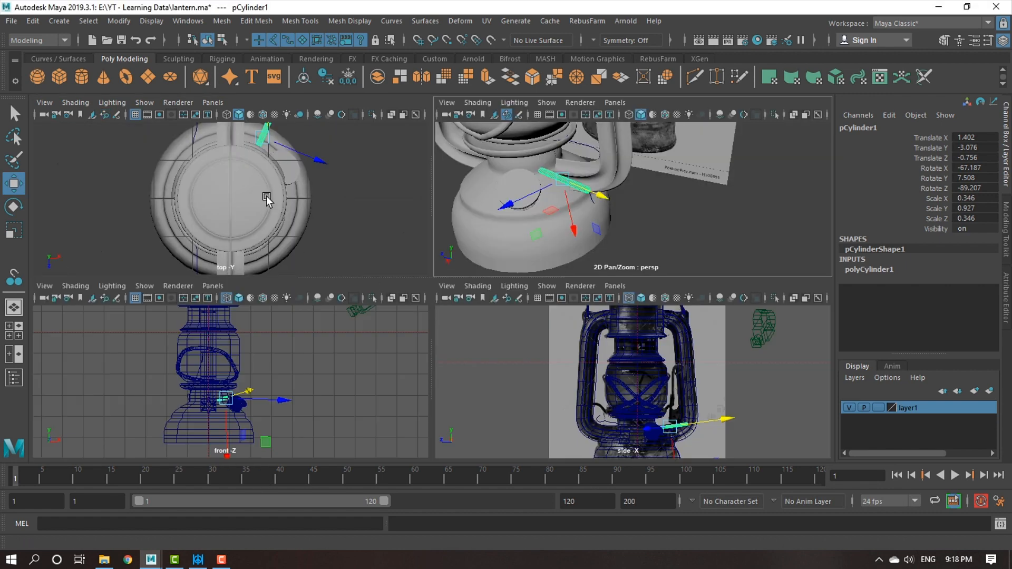
pyautogui.press('space')
pyautogui.keyDown('alt'); pyautogui.moveTo(549, 253); pyautogui.dragTo(489, 249, button='right'); pyautogui.keyUp('alt')
pyautogui.keyDown('alt'); pyautogui.moveTo(490, 248); pyautogui.dragTo(380, 334, button='middle'); pyautogui.keyUp('alt')
pyautogui.keyDown('alt'); pyautogui.moveTo(380, 334); pyautogui.dragTo(327, 327, button='right'); pyautogui.keyUp('alt')
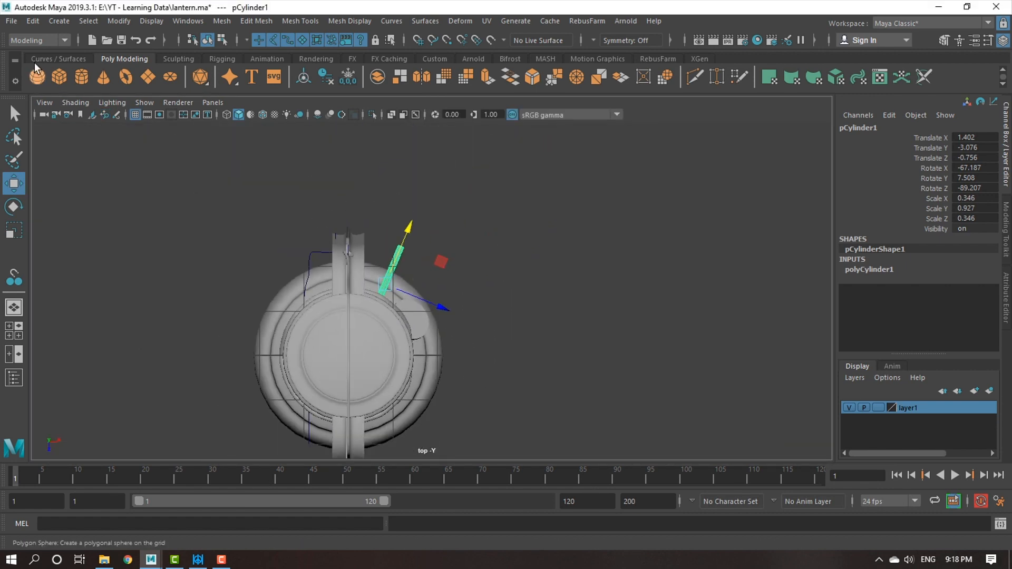
pyautogui.click(59, 21)
pyautogui.moveTo(137, 116)
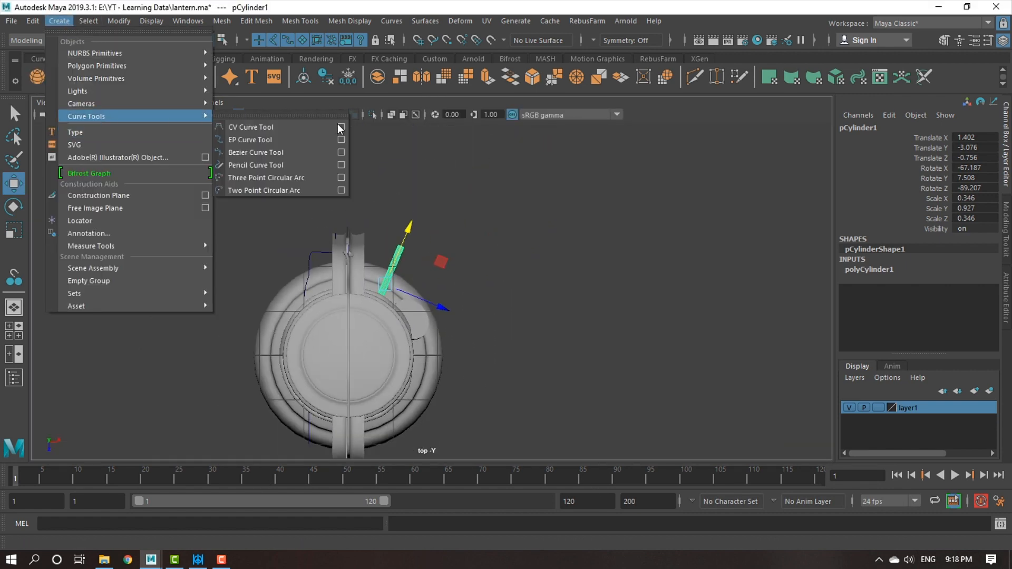
pyautogui.click(297, 128)
pyautogui.keyDown('alt'); pyautogui.moveTo(511, 300); pyautogui.dragTo(444, 296, button='middle'); pyautogui.keyUp('alt')
pyautogui.moveTo(444, 297)
pyautogui.keyDown('alt'); pyautogui.mouseDown(button='right')
pyautogui.moveTo(483, 320)
pyautogui.moveTo(485, 342)
pyautogui.moveTo(460, 294)
pyautogui.mouseUp(button='right'); pyautogui.keyUp('alt')
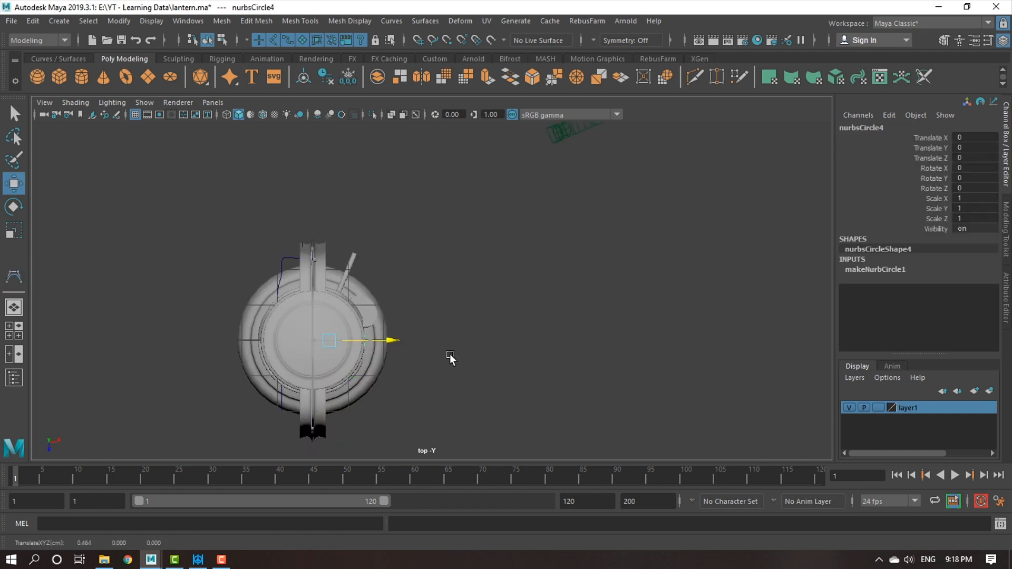
# Create a NURBS circle beside the lantern in the top view and set its Sections to 12.
pyautogui.moveTo(388, 339); pyautogui.dragTo(458, 265)
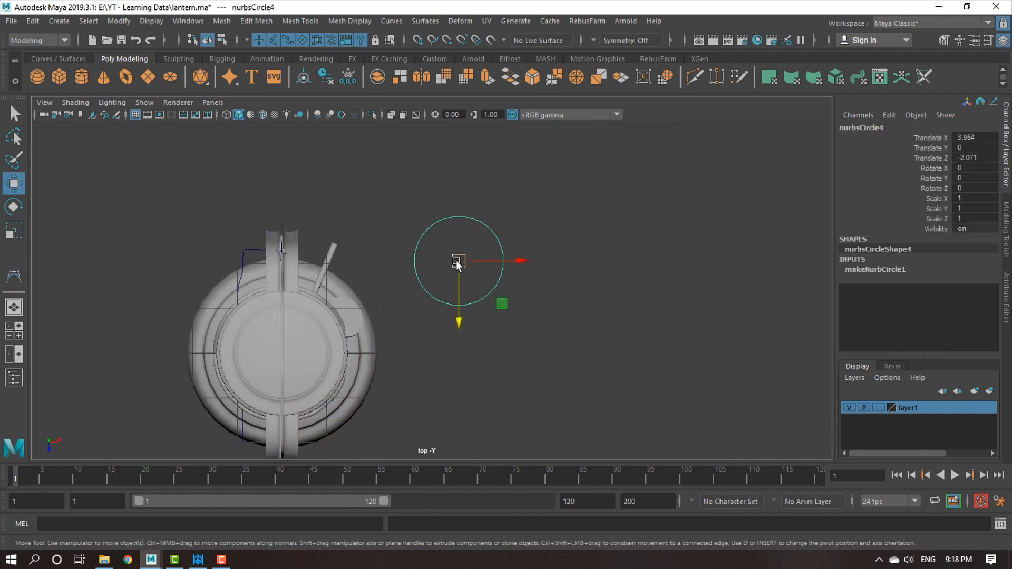
pyautogui.click(885, 271)
pyautogui.scroll(-3, 981, 316)
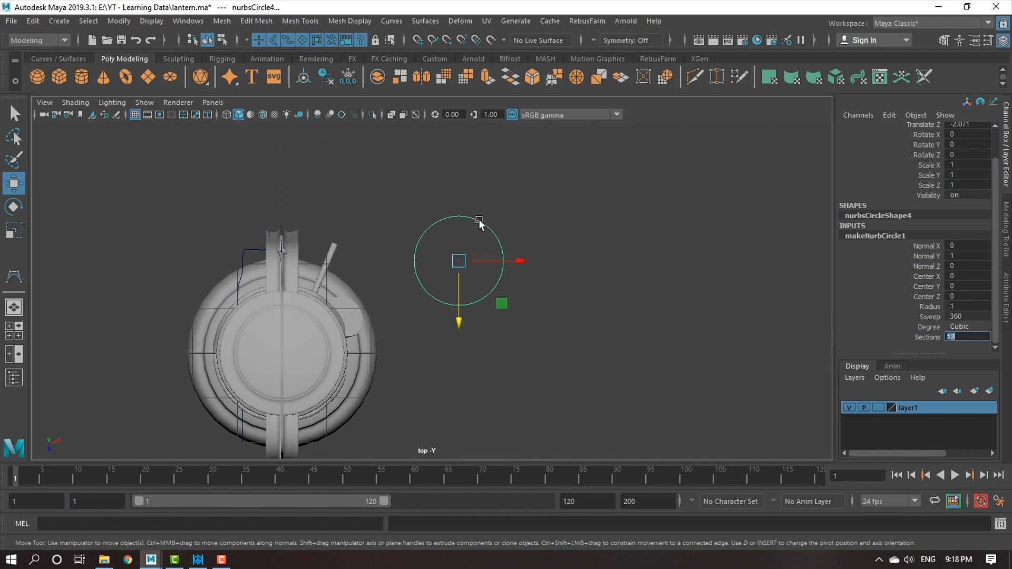
# Select every other control vertex of the NURBS circle and scale them inward to form a six-pointed star.
pyautogui.moveTo(479, 224); pyautogui.dragTo(407, 219, button='right')
pyautogui.scroll(2, 441, 253)
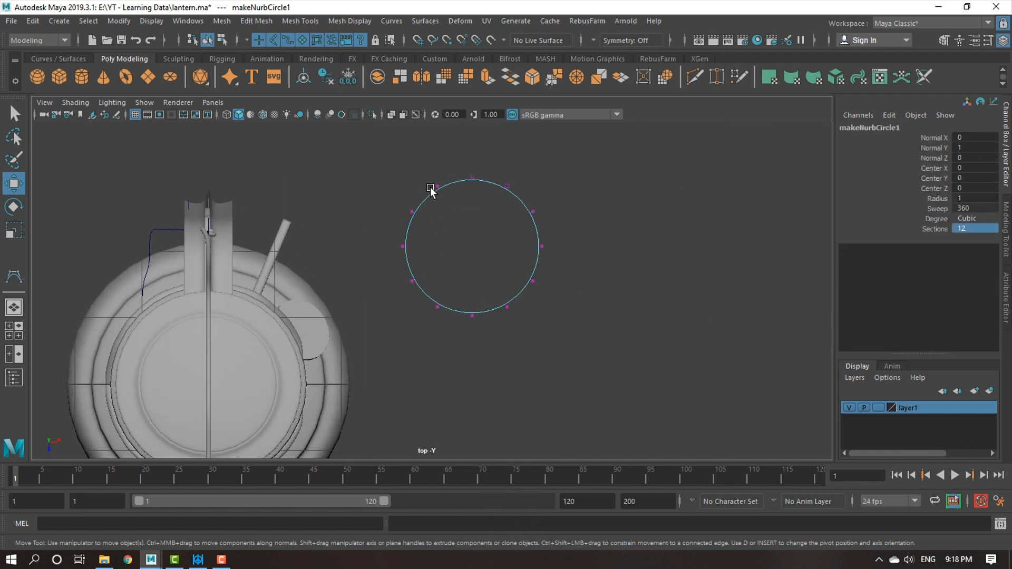
pyautogui.click(438, 187)
pyautogui.keyDown('shift'); pyautogui.moveTo(527, 178); pyautogui.dragTo(490, 203); pyautogui.keyUp('shift')
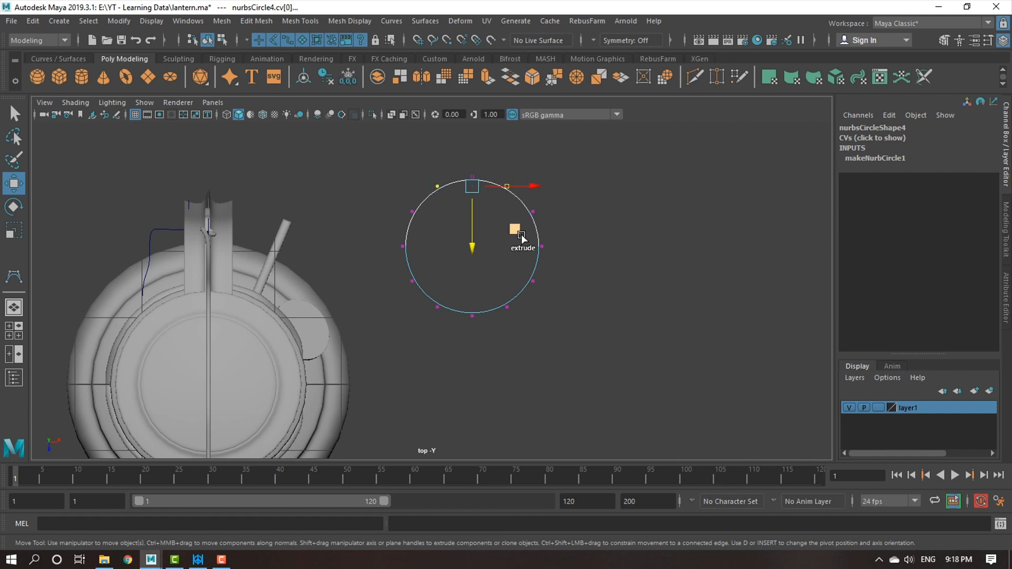
pyautogui.keyDown('shift'); pyautogui.click(530, 332); pyautogui.keyUp('shift')
pyautogui.hotkey('ctrl', 'z')
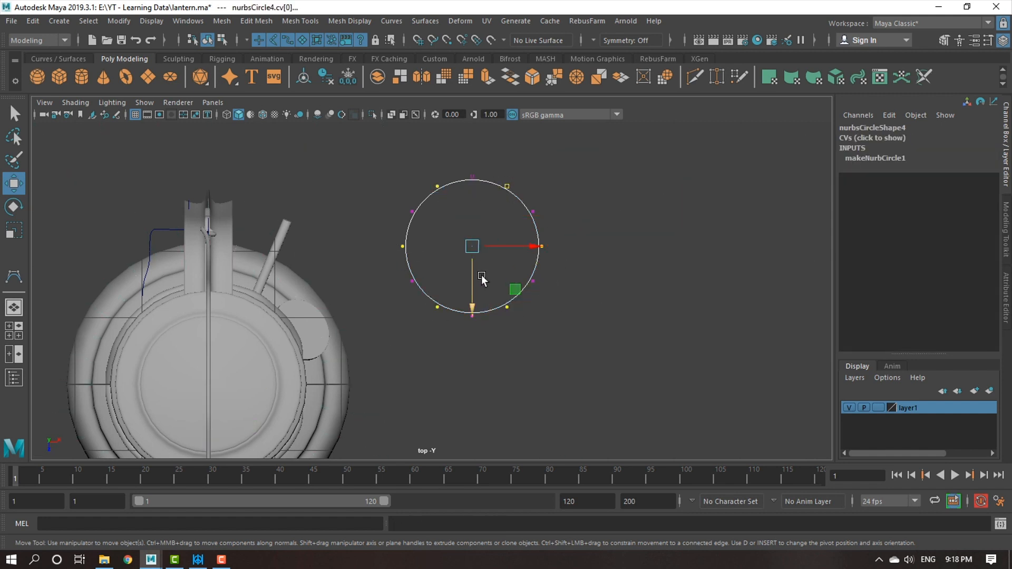
pyautogui.press('r')
pyautogui.moveTo(473, 245); pyautogui.dragTo(401, 231)
pyautogui.moveTo(509, 232); pyautogui.dragTo(271, 189, button='right')
# Scale the whole star curve uniformly to about 0.464 in the perspective view.
pyautogui.press('space')
pyautogui.press('space')
pyautogui.keyDown('alt'); pyautogui.moveTo(271, 189); pyautogui.dragTo(303, 266, button='middle'); pyautogui.keyUp('alt')
pyautogui.keyDown('alt'); pyautogui.moveTo(379, 311); pyautogui.dragTo(464, 341, button='right'); pyautogui.keyUp('alt')
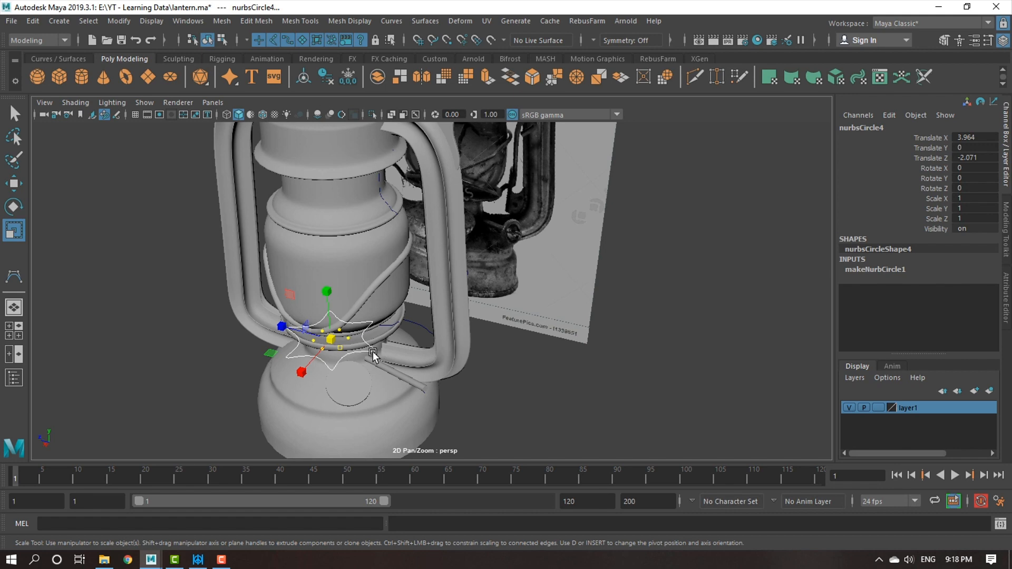
pyautogui.keyDown('alt'); pyautogui.moveTo(375, 357); pyautogui.dragTo(456, 314, button='middle'); pyautogui.keyUp('alt')
pyautogui.moveTo(461, 277); pyautogui.dragTo(406, 264)
pyautogui.keyDown('alt'); pyautogui.moveTo(438, 300); pyautogui.dragTo(490, 309); pyautogui.keyUp('alt')
pyautogui.keyDown('alt'); pyautogui.moveTo(490, 310); pyautogui.dragTo(438, 332, button='middle'); pyautogui.keyUp('alt')
pyautogui.keyDown('alt'); pyautogui.moveTo(441, 335); pyautogui.dragTo(494, 359, button='right'); pyautogui.keyUp('alt')
pyautogui.press('w')
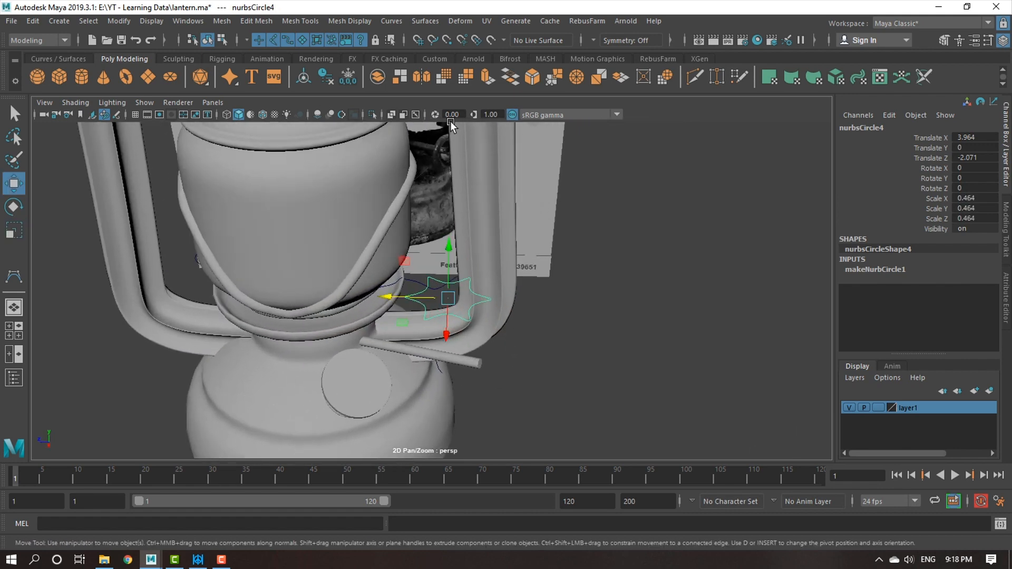
# Apply Bevel Plus to the star curve with Width 0.01, Depth 0.01 and Extrude Depth 0.1.
pyautogui.click(425, 22)
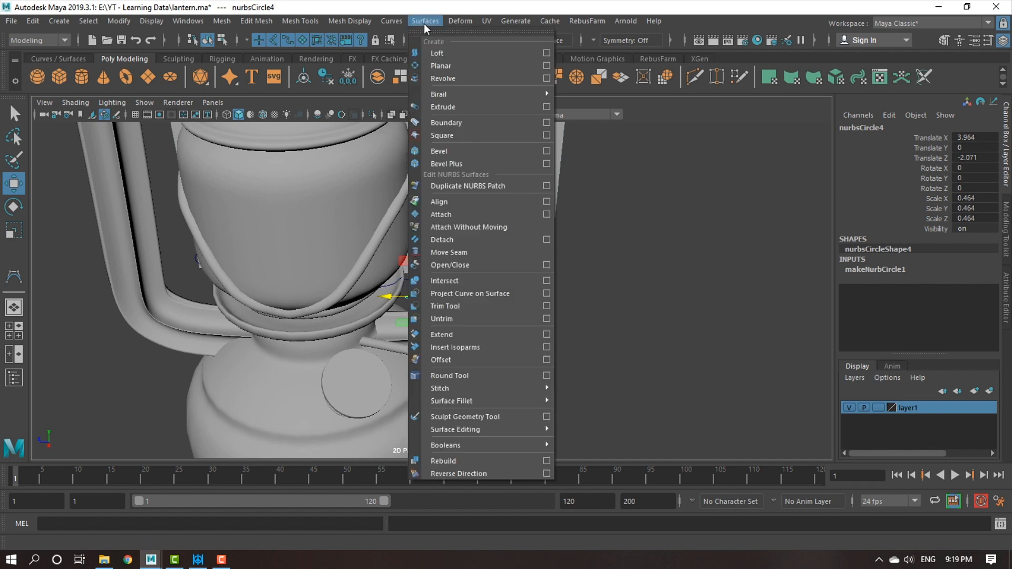
pyautogui.click(467, 163)
pyautogui.keyDown('alt'); pyautogui.moveTo(579, 257); pyautogui.dragTo(526, 340, button='right'); pyautogui.keyUp('alt')
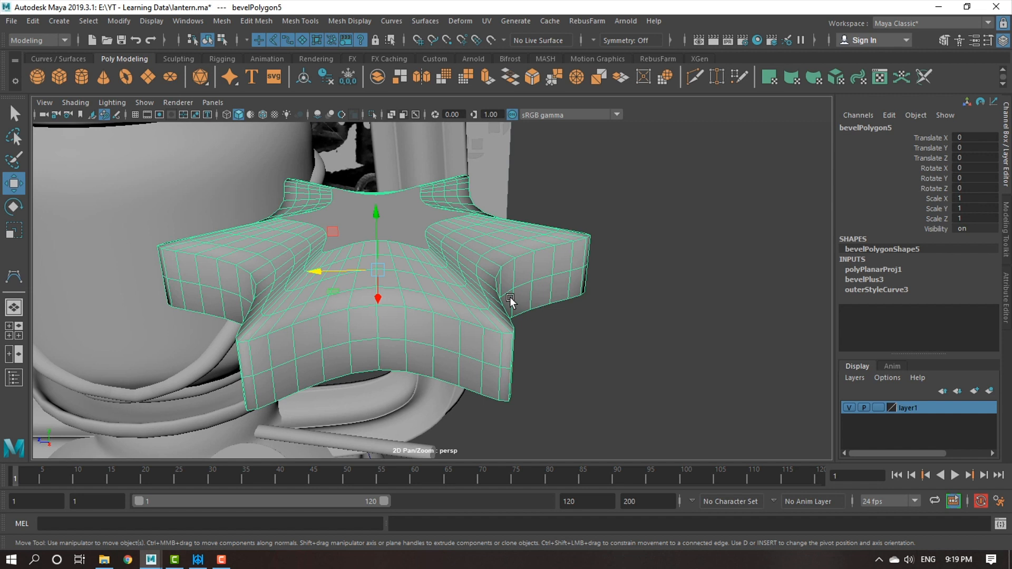
pyautogui.click(882, 280)
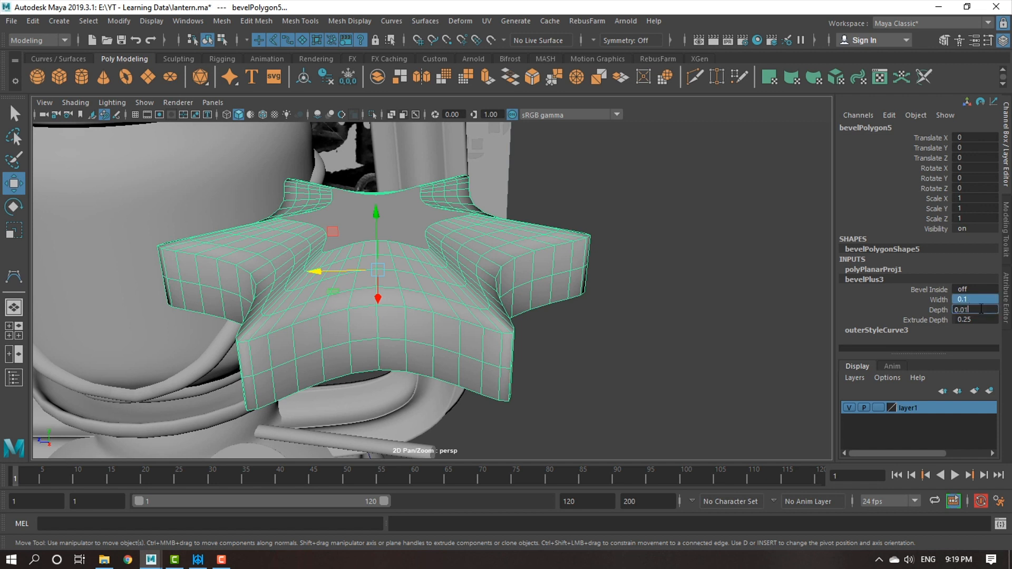
pyautogui.press('Return')
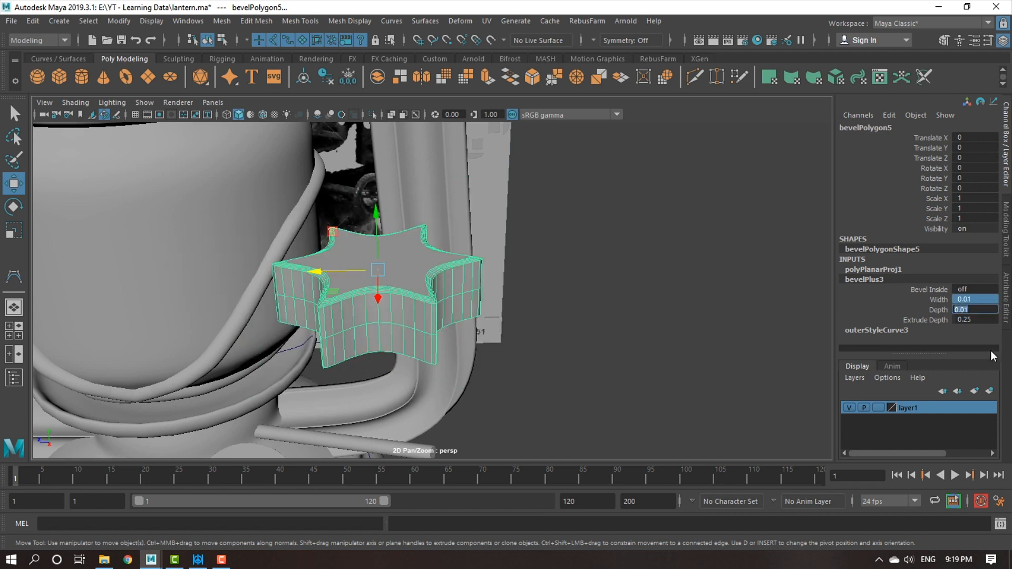
pyautogui.click(985, 320)
pyautogui.write('0')
pyautogui.press('Return')
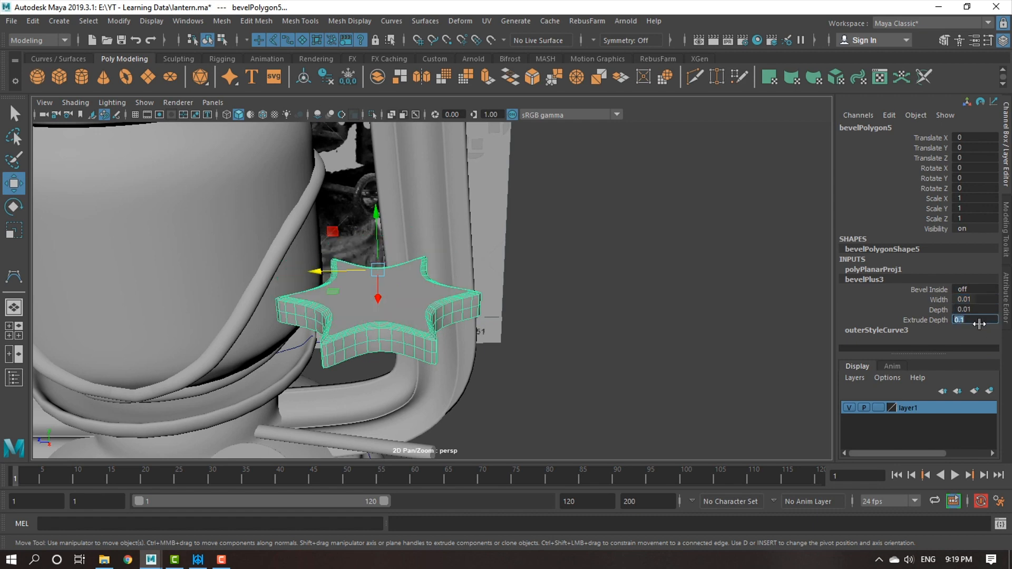
# Scale the beveled star mesh uniformly to about 0.329 and delete its construction history.
pyautogui.scroll(-8, 502, 324)
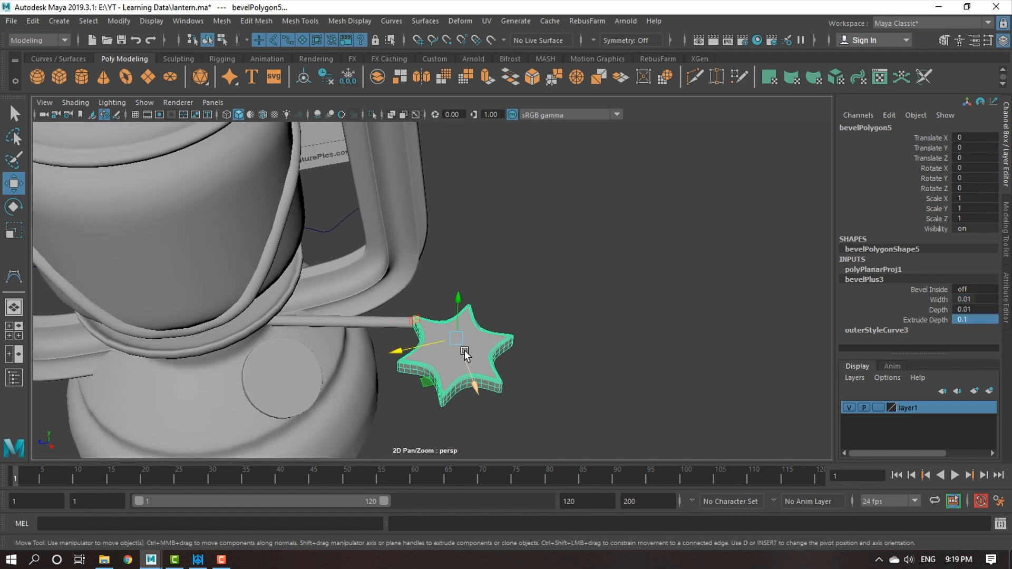
pyautogui.press('r')
pyautogui.moveTo(456, 337); pyautogui.dragTo(400, 320)
pyautogui.press('w')
pyautogui.hotkey('alt', 'shift', 'd')
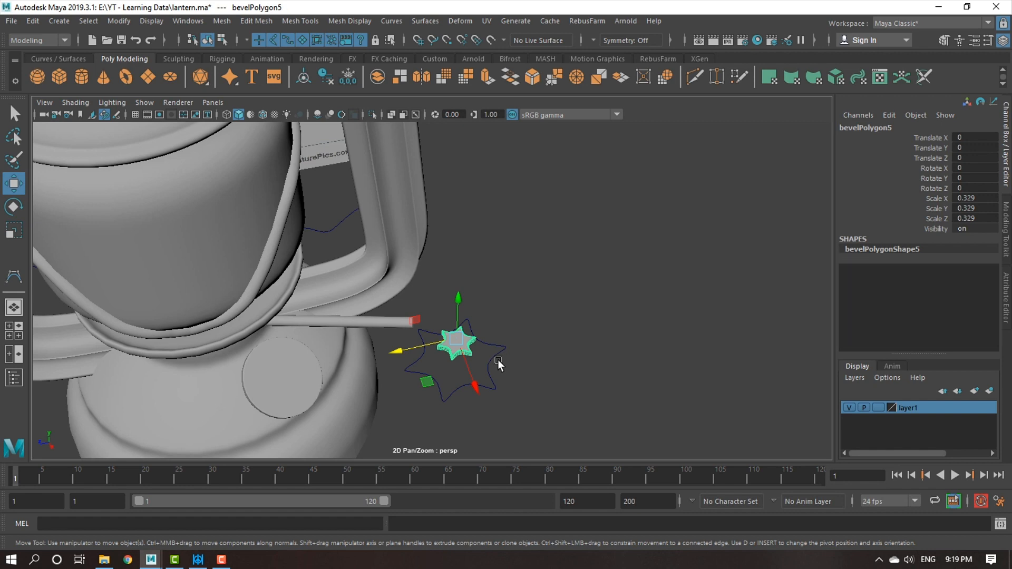
# Attach the flat face of the star mesh to the free end of the thin cylinder with the Snap Together tool.
pyautogui.scroll(2, 513, 392)
pyautogui.click(469, 375)
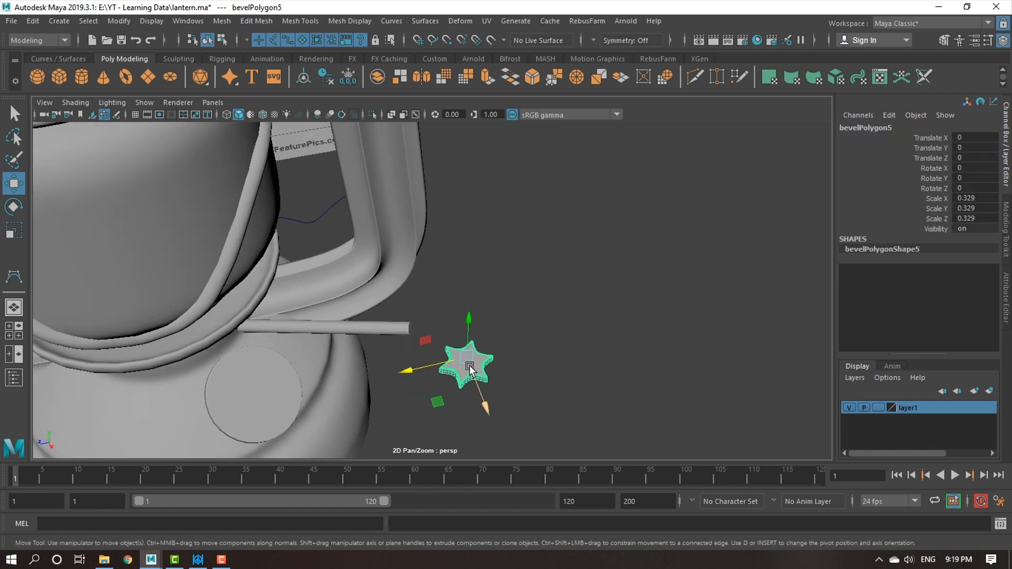
pyautogui.keyDown('alt'); pyautogui.moveTo(465, 366); pyautogui.dragTo(292, 232); pyautogui.keyUp('alt')
pyautogui.keyDown('alt'); pyautogui.moveTo(292, 232); pyautogui.dragTo(345, 304, button='middle'); pyautogui.keyUp('alt')
pyautogui.click(125, 20)
pyautogui.click(125, 21)
pyautogui.click(125, 23)
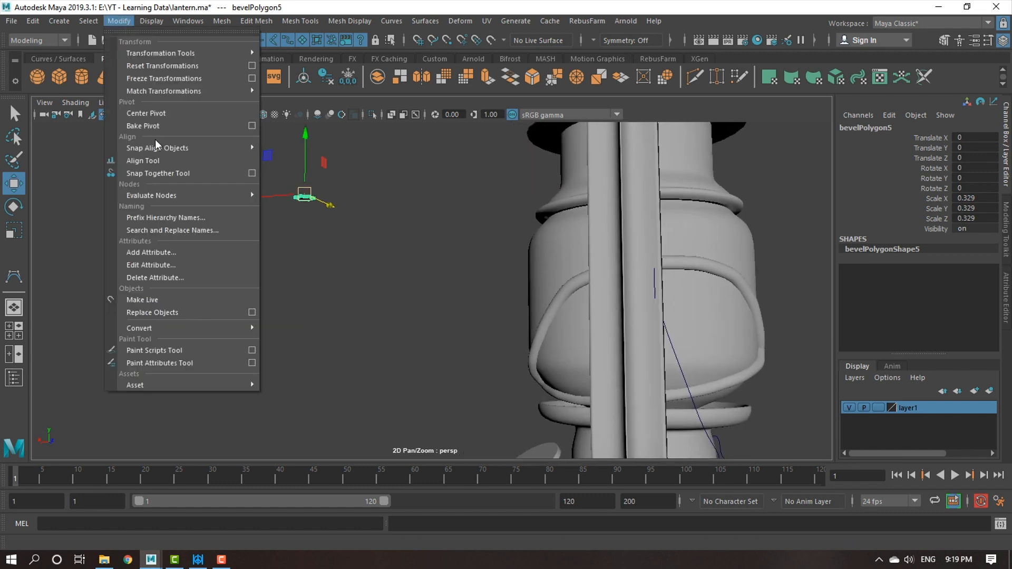
pyautogui.click(160, 173)
pyautogui.moveTo(261, 253)
pyautogui.keyDown('alt'); pyautogui.mouseDown()
pyautogui.moveTo(274, 269)
pyautogui.moveTo(250, 246)
pyautogui.mouseUp(); pyautogui.keyUp('alt')
pyautogui.click(249, 308)
pyautogui.keyDown('alt'); pyautogui.moveTo(375, 339); pyautogui.dragTo(437, 313); pyautogui.keyUp('alt')
pyautogui.keyDown('alt'); pyautogui.moveTo(436, 314); pyautogui.dragTo(410, 231, button='middle'); pyautogui.keyUp('alt')
pyautogui.scroll(1, 454, 327)
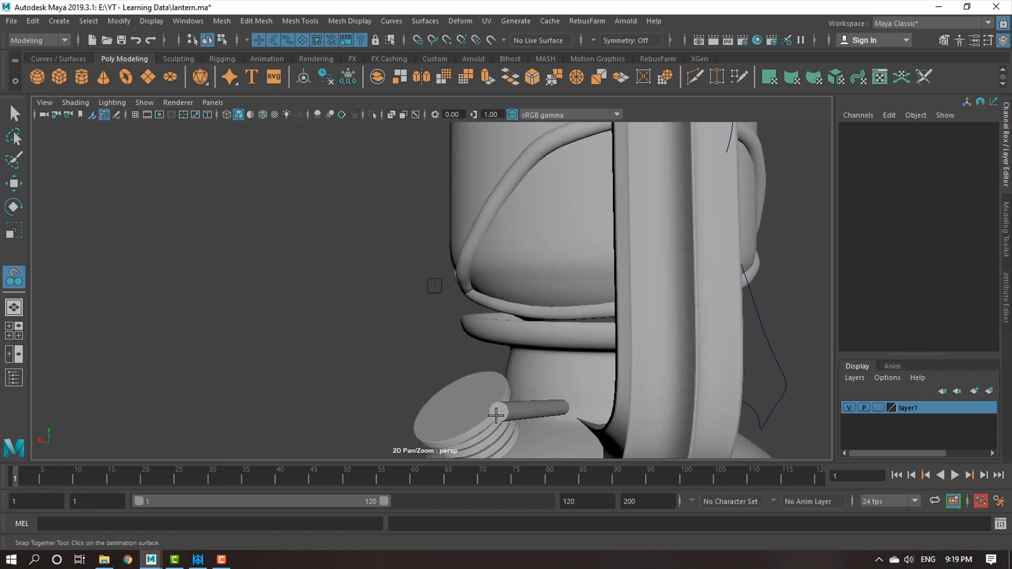
pyautogui.click(499, 413)
pyautogui.keyDown('alt'); pyautogui.moveTo(554, 364); pyautogui.dragTo(523, 364); pyautogui.keyUp('alt')
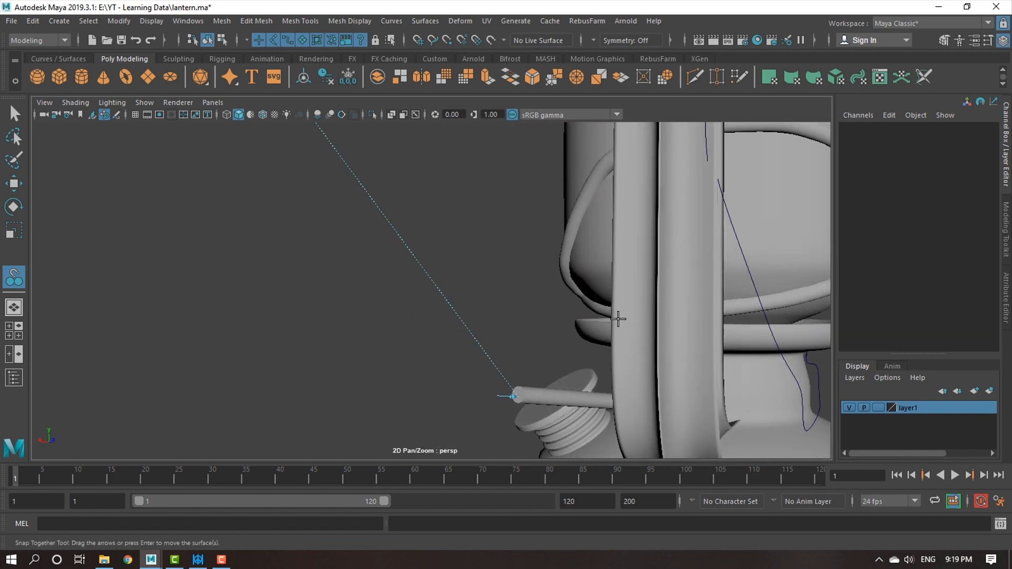
pyautogui.press('Return')
# Scale the star mesh uniformly to about 0.58 and position it on the cylinder's end at about -2.772, -3.136, -0.407.
pyautogui.click(521, 401)
pyautogui.rightClick(533, 381)
pyautogui.scroll(3, 509, 328)
pyautogui.keyDown('alt'); pyautogui.moveTo(478, 361); pyautogui.dragTo(426, 334); pyautogui.keyUp('alt')
pyautogui.moveTo(517, 205); pyautogui.dragTo(523, 197)
pyautogui.press('r')
pyautogui.moveTo(519, 259); pyautogui.dragTo(323, 253)
pyautogui.press('w')
pyautogui.moveTo(327, 221); pyautogui.dragTo(327, 219)
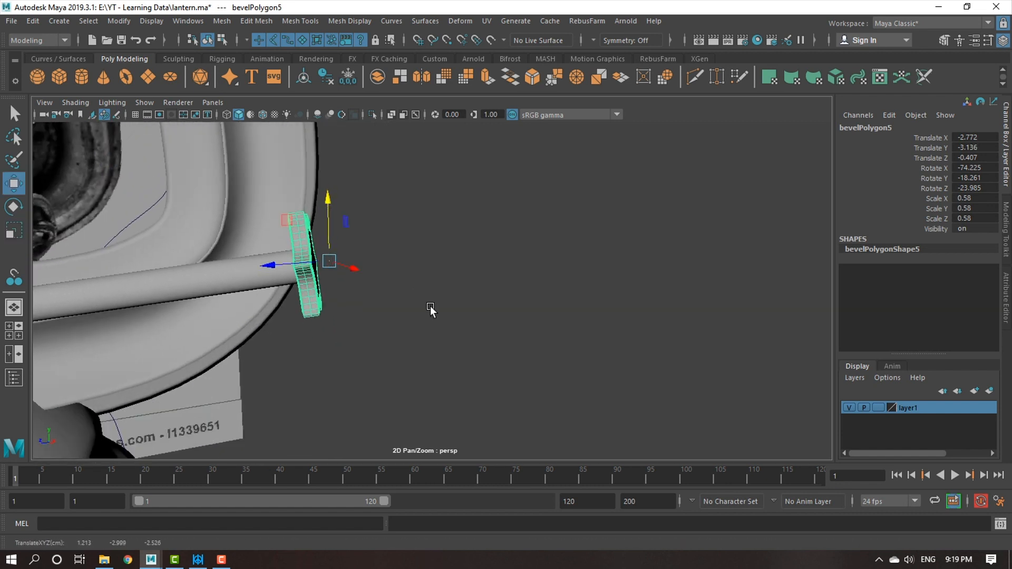
# Fine-tune the star knob's scale on the cylinder's end and check its proportions against the whole lantern.
pyautogui.scroll(-6, 581, 351)
pyautogui.scroll(-3, 407, 374)
pyautogui.keyDown('alt'); pyautogui.moveTo(581, 351); pyautogui.dragTo(469, 374); pyautogui.keyUp('alt')
pyautogui.press('r')
pyautogui.moveTo(432, 346); pyautogui.dragTo(448, 360)
pyautogui.keyDown('alt'); pyautogui.moveTo(654, 387); pyautogui.dragTo(468, 362); pyautogui.keyUp('alt')
pyautogui.click(621, 386)
pyautogui.scroll(-3, 575, 383)
# Create a polygon ground plane under the lantern, scaled to about 29.113 and lowered to about -5.96 in Y.
pyautogui.click(56, 20)
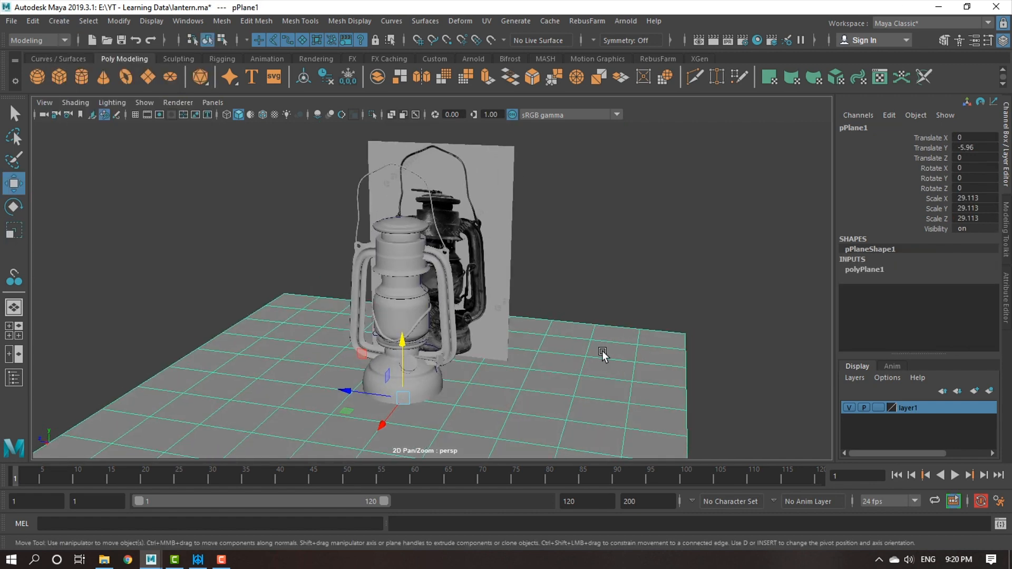
pyautogui.scroll(1, 608, 289)
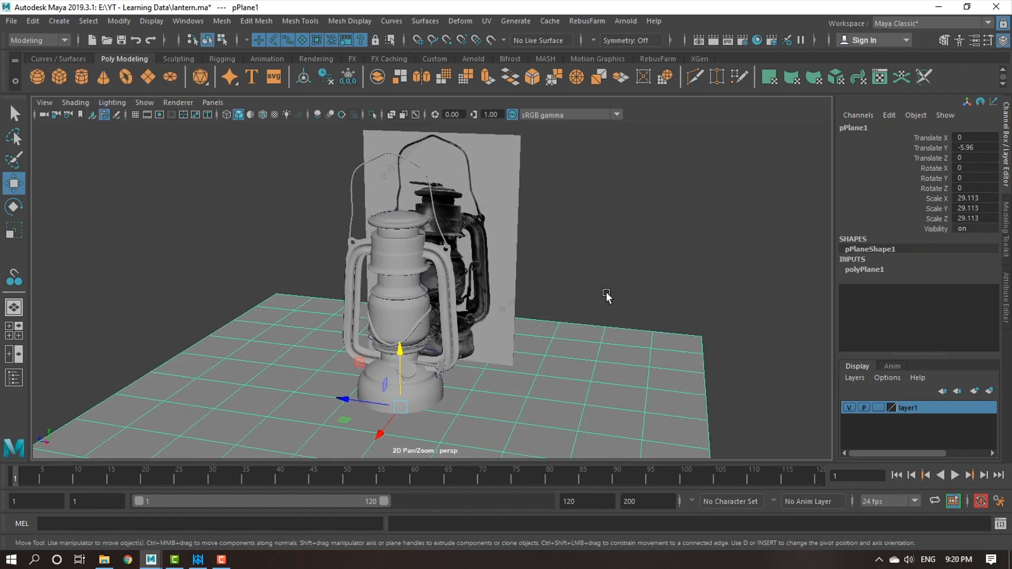
pyautogui.scroll(3, 559, 317)
pyautogui.scroll(-2, 483, 331)
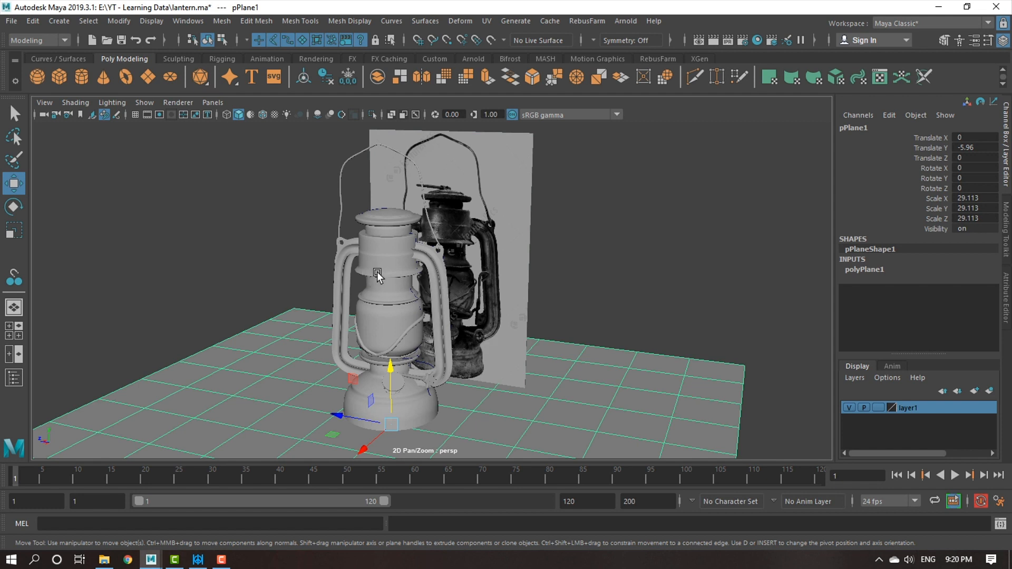
# Examine the UV layout of the lantern's side tube in the UV Editor and close the editor.
pyautogui.click(394, 264)
pyautogui.click(441, 274)
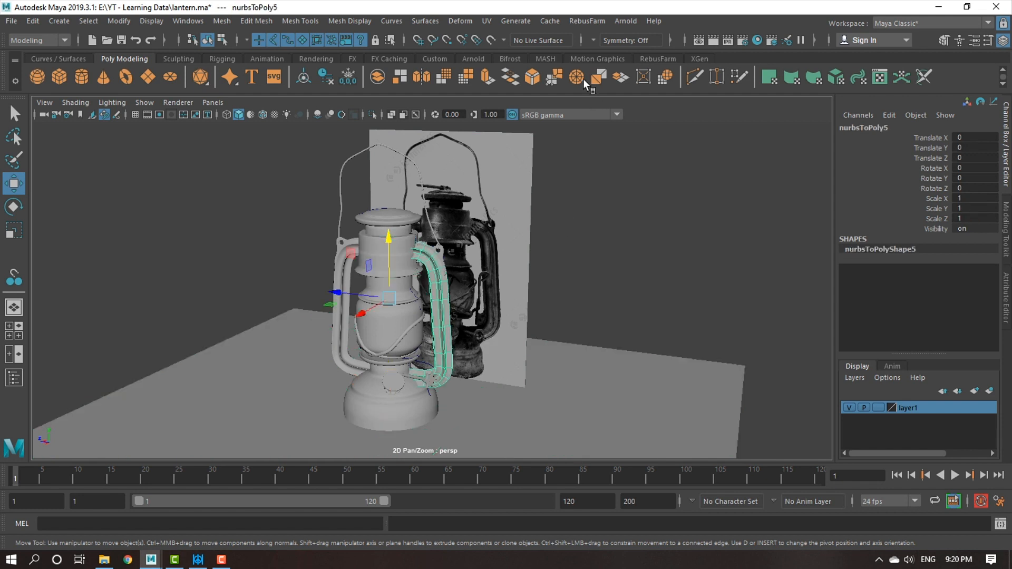
pyautogui.click(490, 20)
pyautogui.click(506, 42)
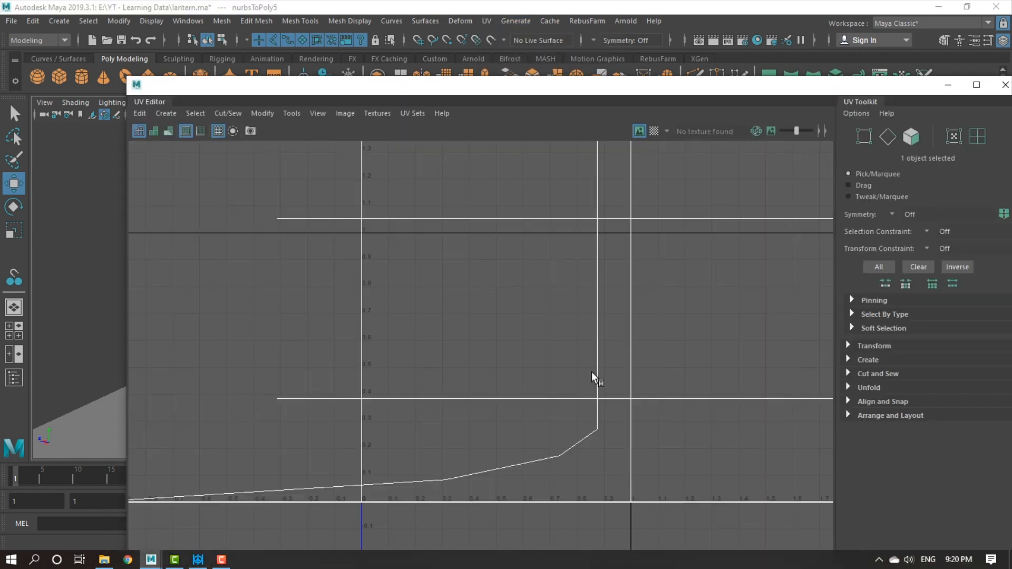
pyautogui.scroll(-5, 541, 357)
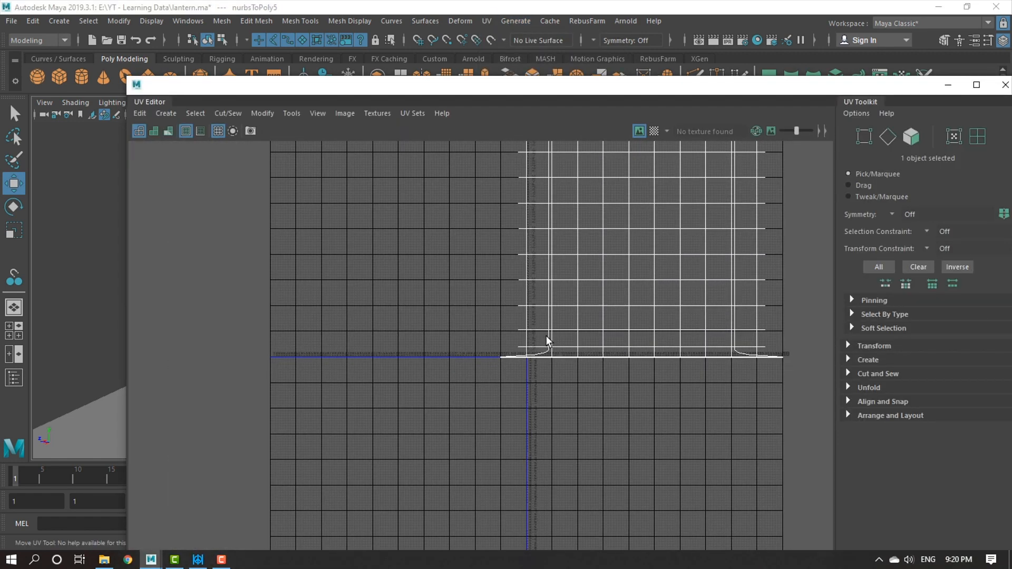
pyautogui.scroll(5, 546, 339)
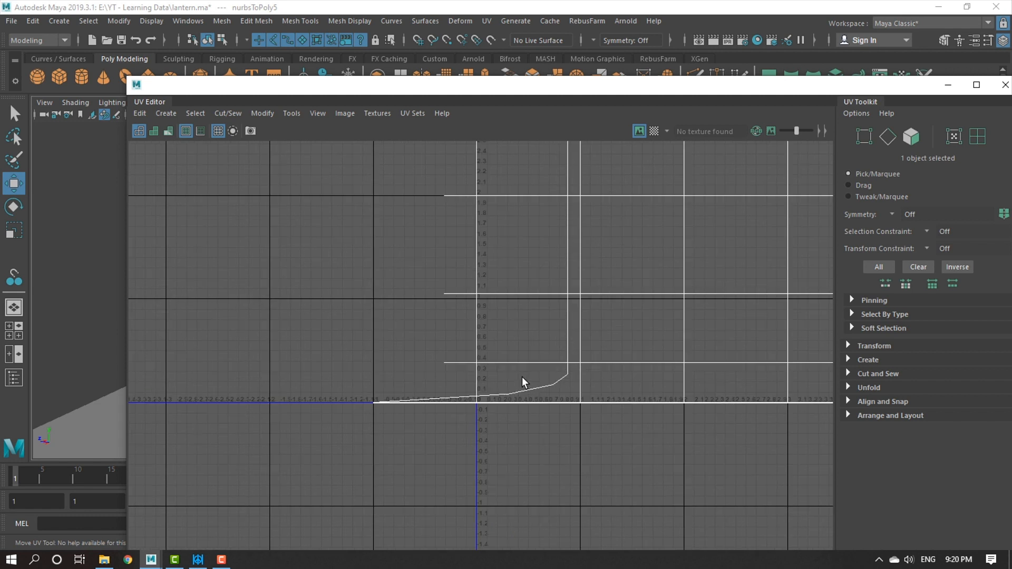
pyautogui.click(1006, 85)
# Add an Arnold skydome light around the lantern and ground plane.
pyautogui.click(620, 334)
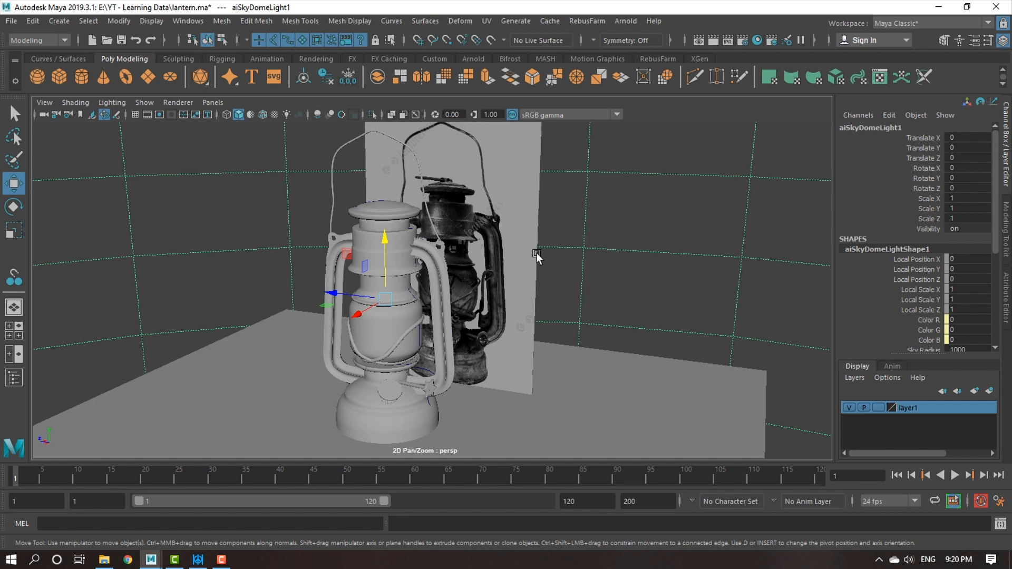
pyautogui.keyDown('alt'); pyautogui.moveTo(537, 253); pyautogui.dragTo(515, 299); pyautogui.keyUp('alt')
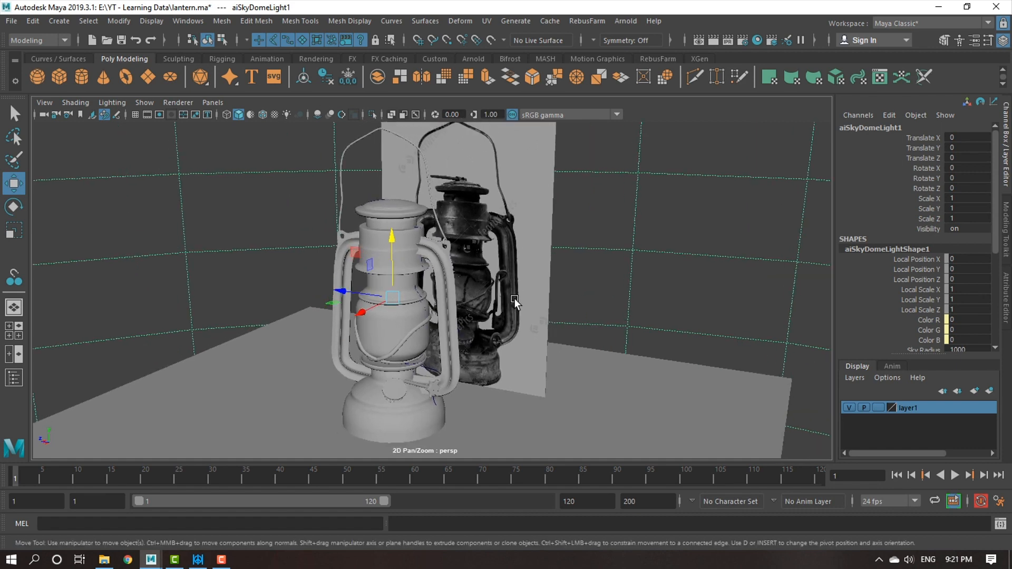